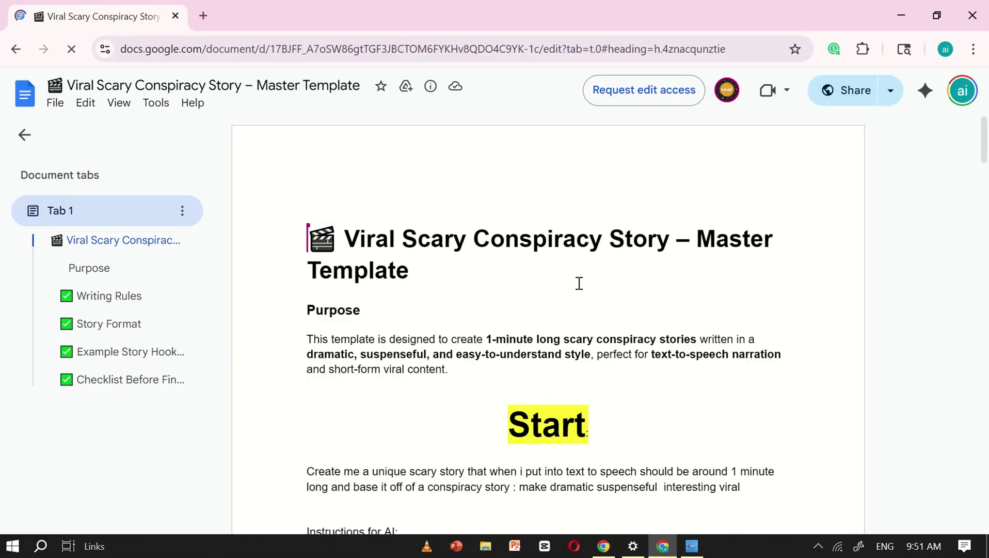
- Open chatgpt.com in a new browser tab beside the story template
scroll(579, 283, "down", 6)
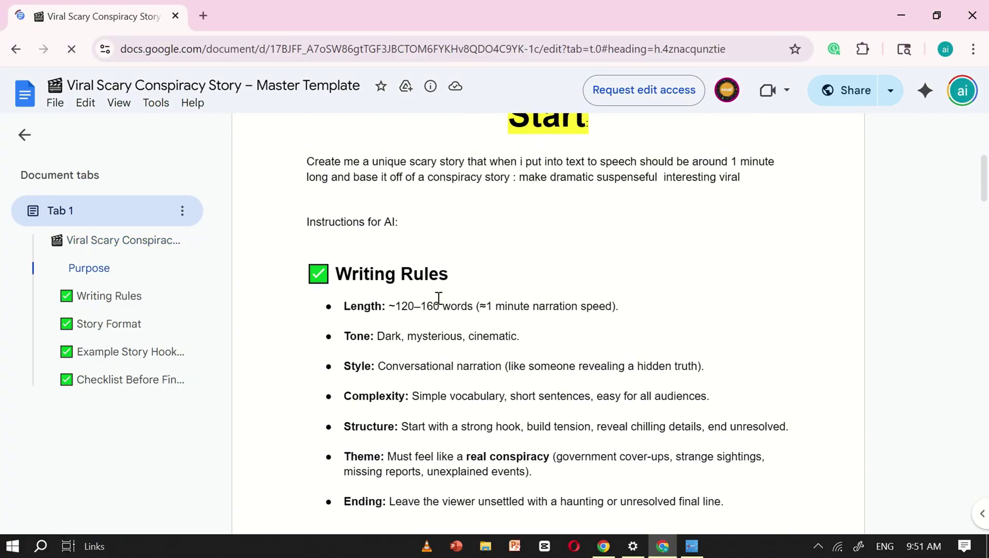
scroll(439, 298, "down", 15)
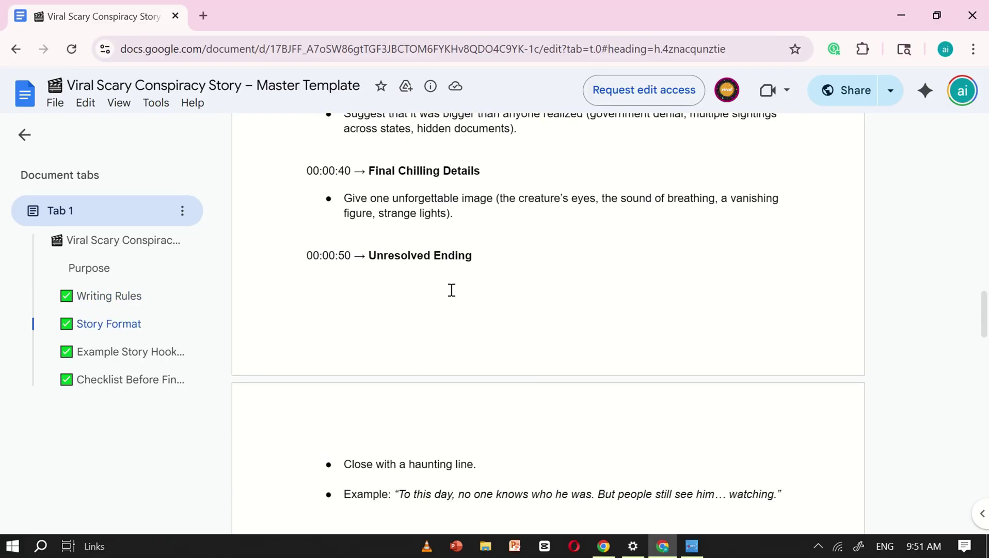
scroll(451, 290, "down", 20)
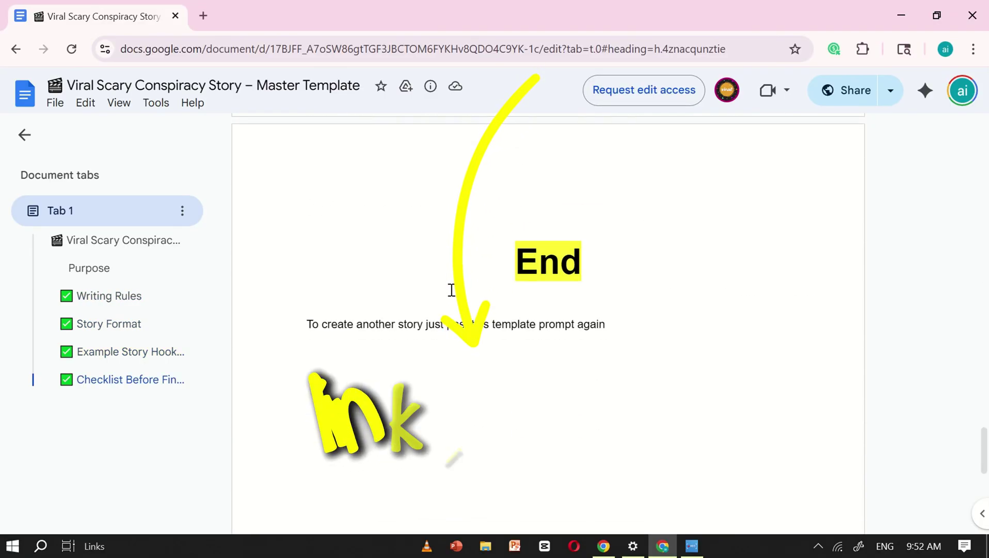
scroll(452, 290, "down", 2)
scroll(452, 290, "up", 20)
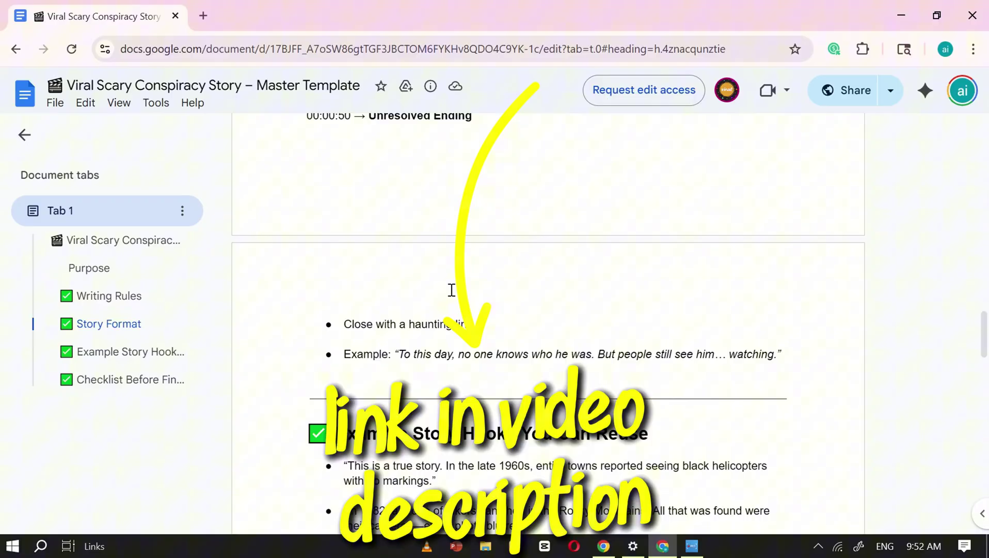
scroll(452, 290, "up", 20)
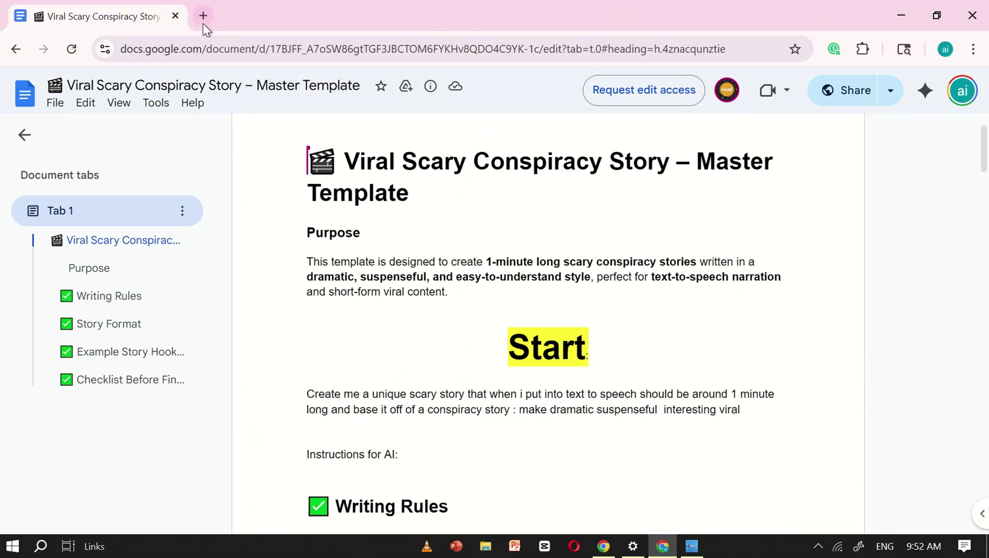
left_click(204, 23)
left_click(266, 316)
left_click(274, 351)
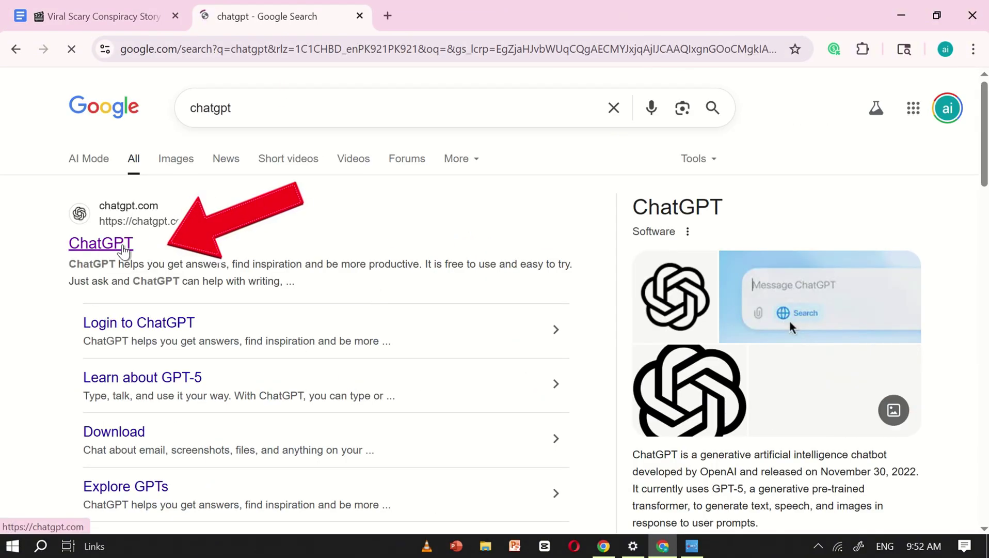
left_click(123, 251)
- Back in the template, select the story prompt from 'Create me' through the finalizing checklist
key("ctrl+Tab")
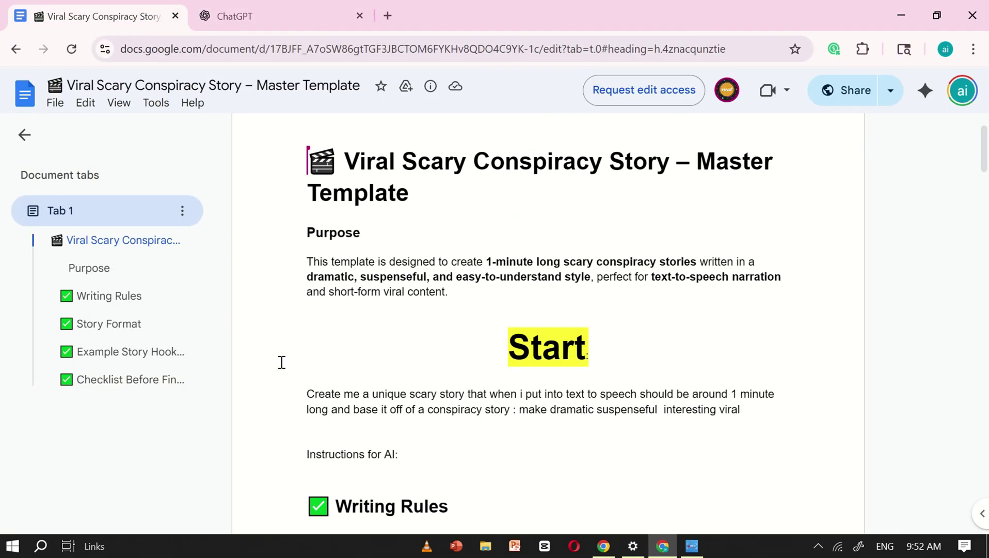
scroll(282, 362, "down", 3)
left_click_drag(309, 239, 465, 532)
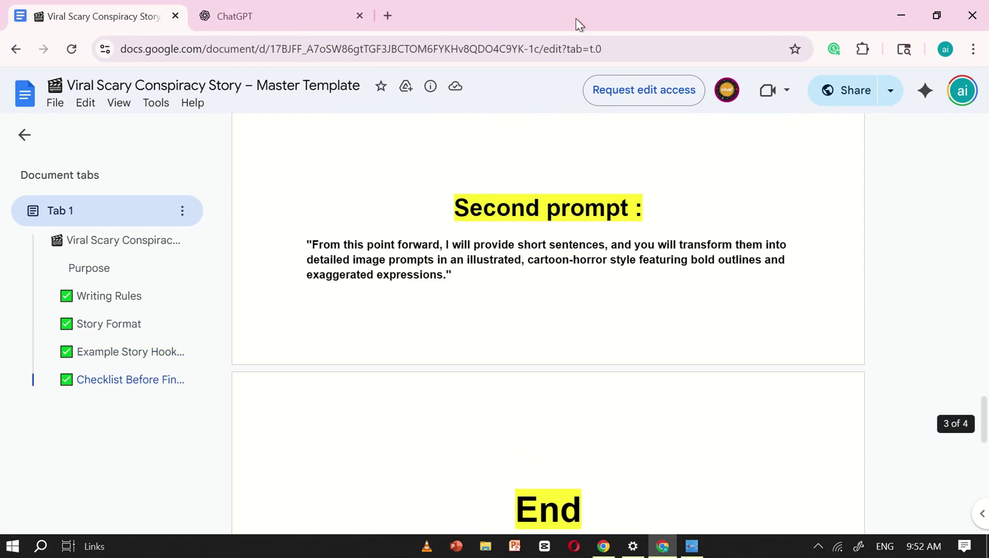
left_click_drag(578, 23, 545, 309)
right_click(471, 264)
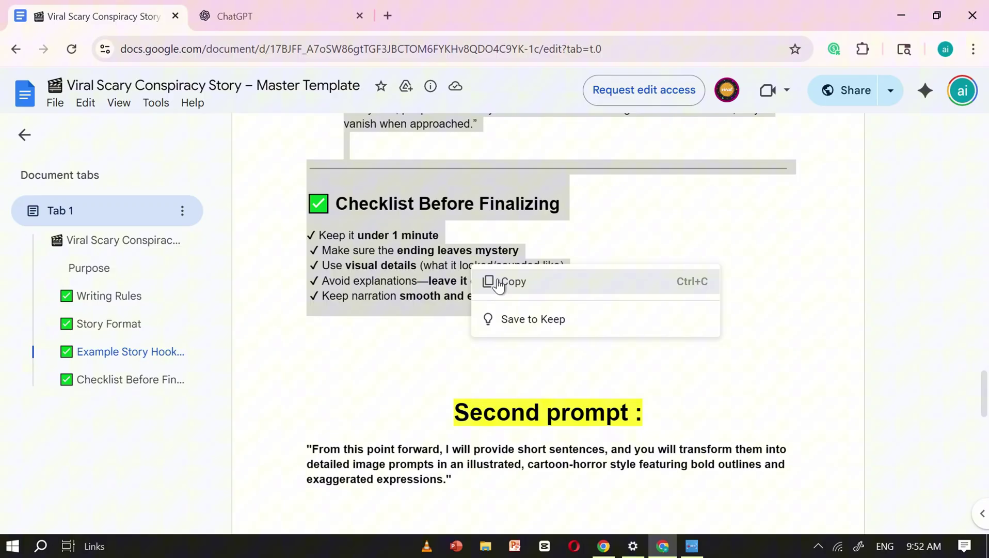
- Copy the selected story prompt, paste it into ChatGPT's message box and send it
left_click(498, 283)
left_click(264, 6)
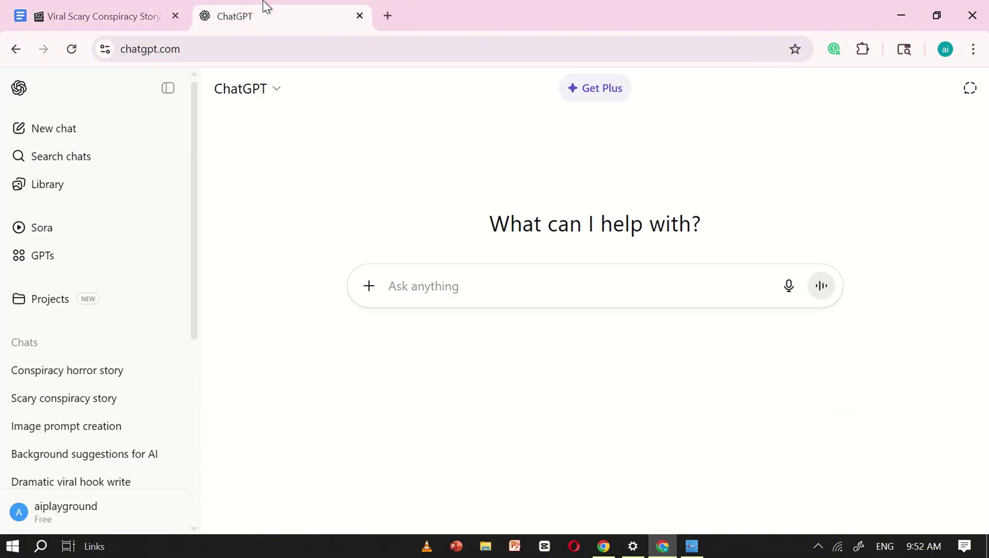
right_click(433, 280)
left_click(478, 353)
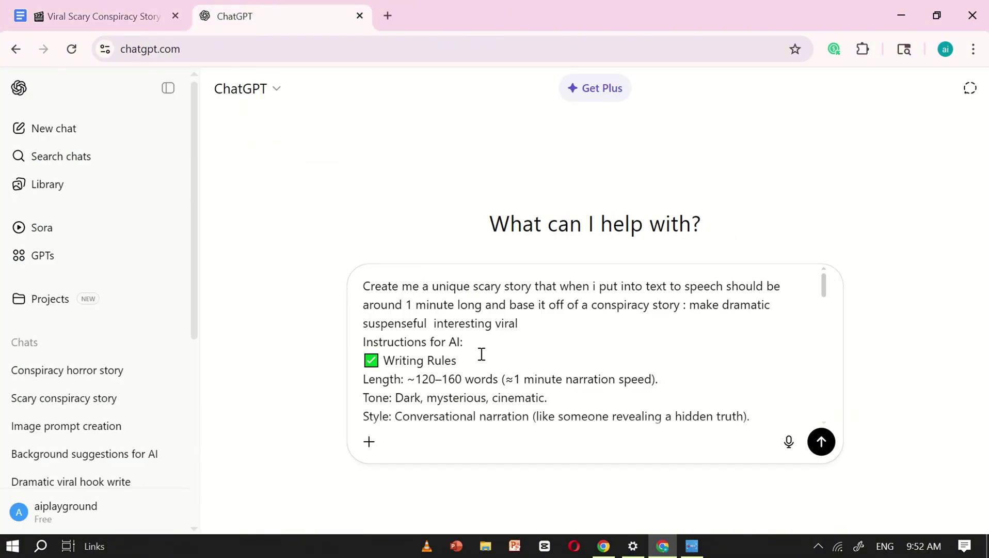
scroll(578, 320, "down", 5)
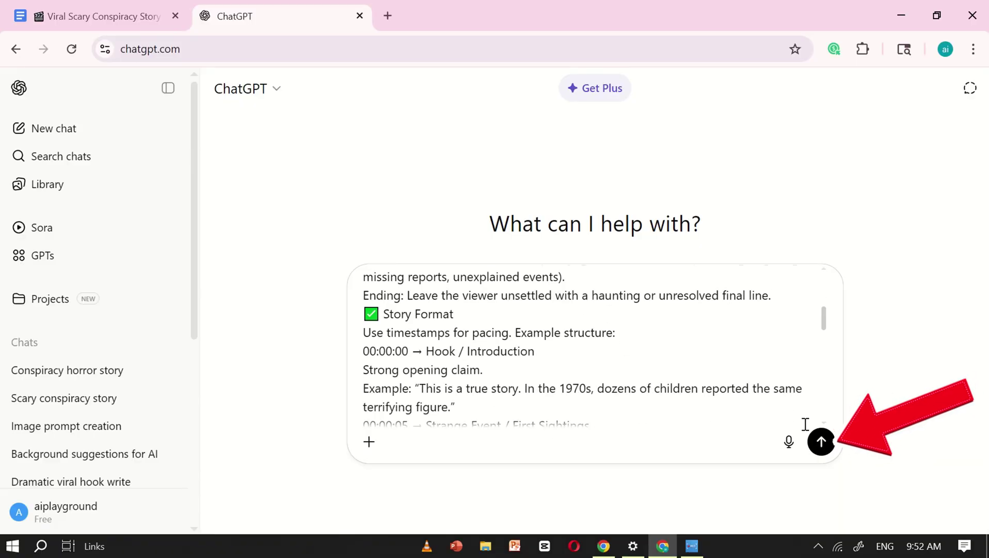
left_click(822, 441)
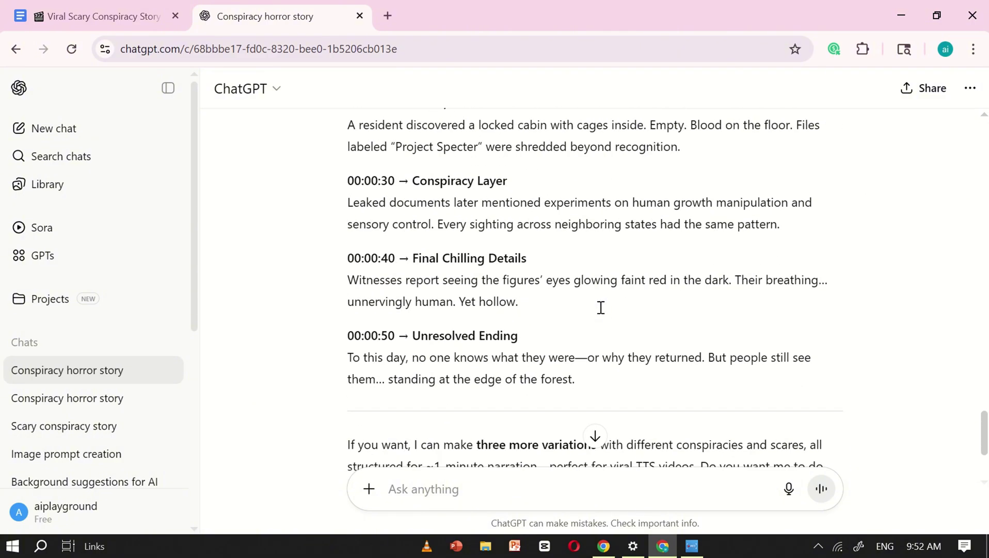
- Read ChatGPT's one-minute conspiracy story about strange lights over an Oregon town
scroll(599, 307, "up", 8)
left_click_drag(616, 224, 624, 224)
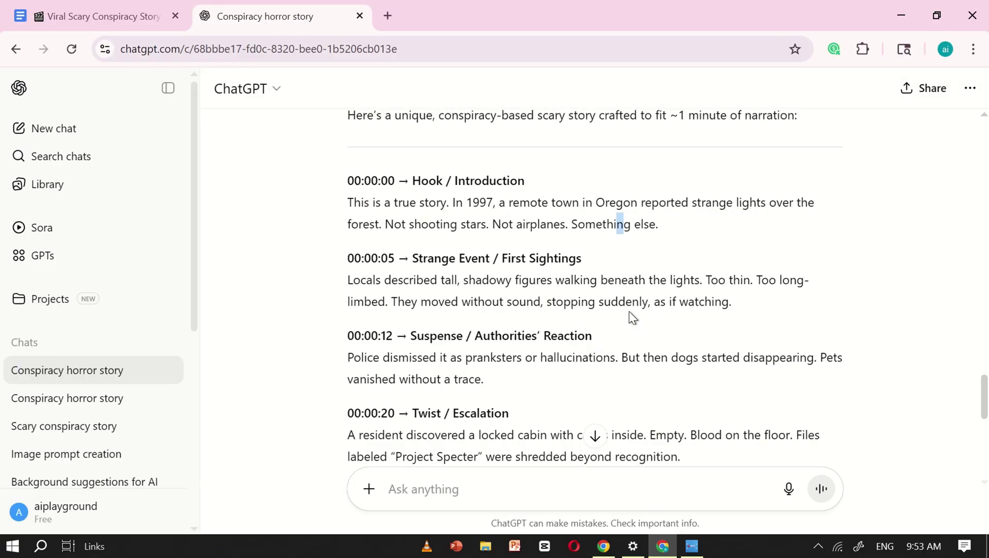
scroll(633, 316, "down", 5)
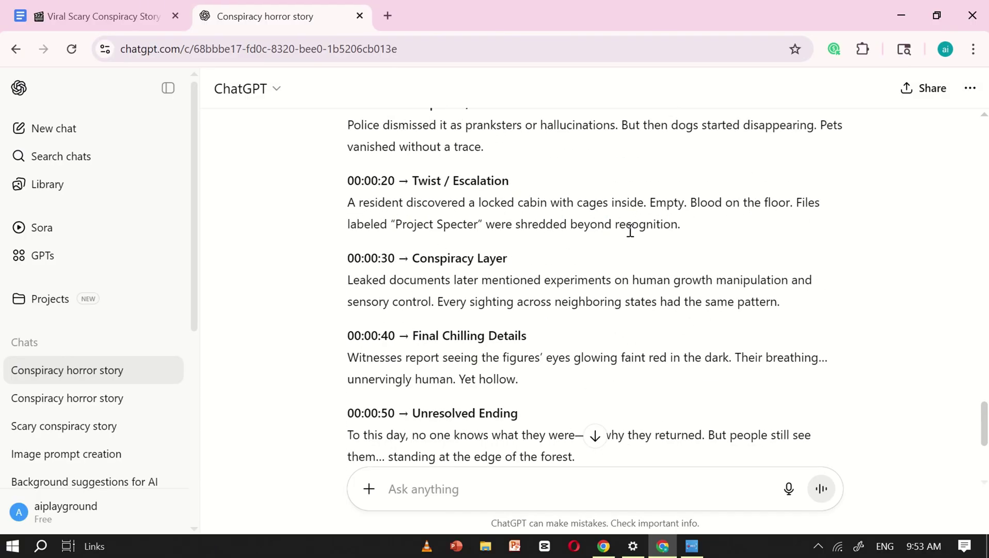
scroll(758, 221, "down", 2)
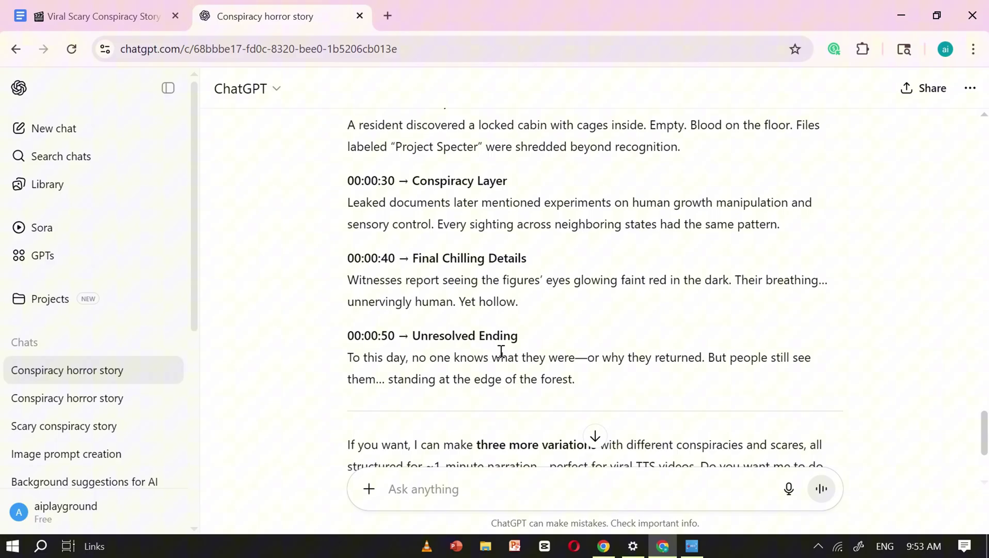
scroll(543, 338, "down", 4)
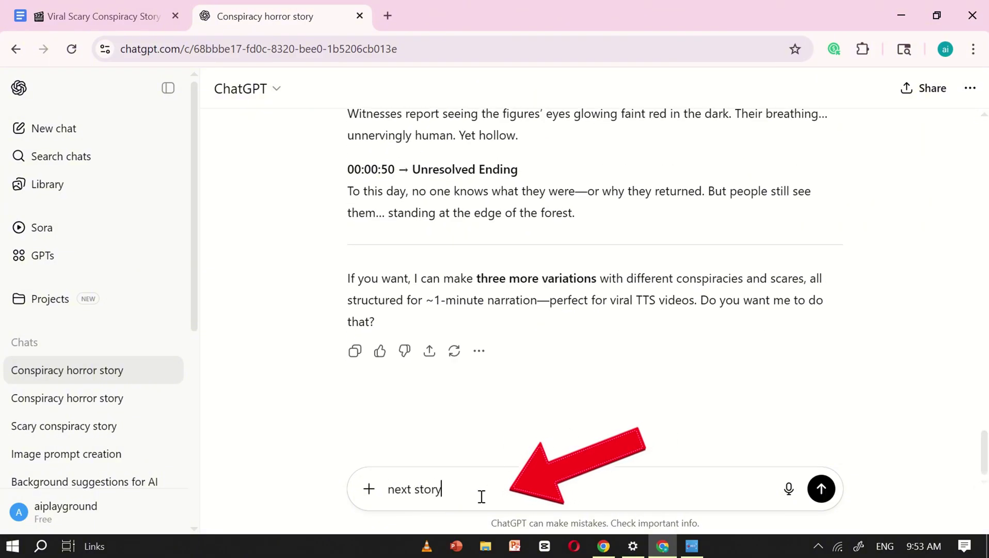
- Send 'next story' and read the story about black SUVs on Nevada highways
key("Return")
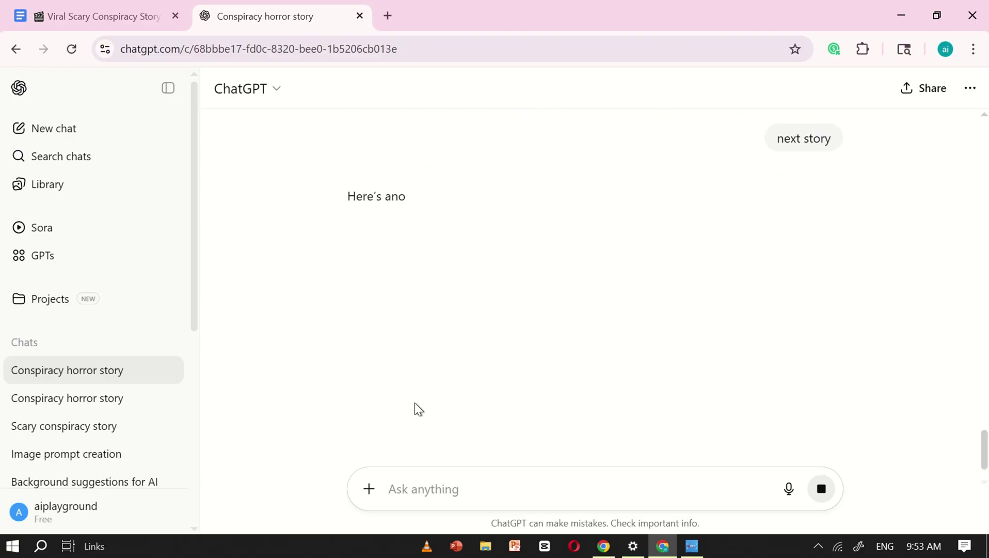
scroll(397, 356, "down", 3)
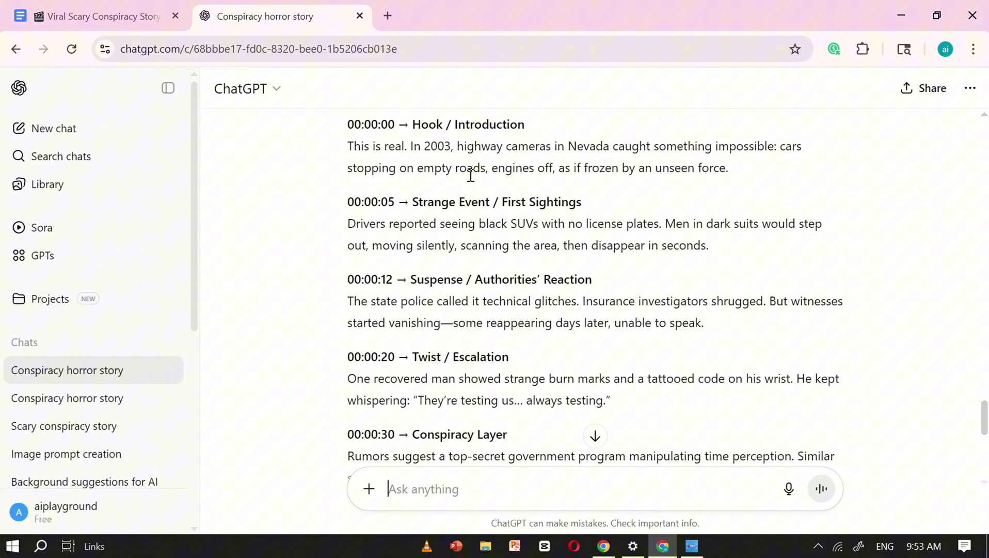
scroll(666, 251, "down", 2)
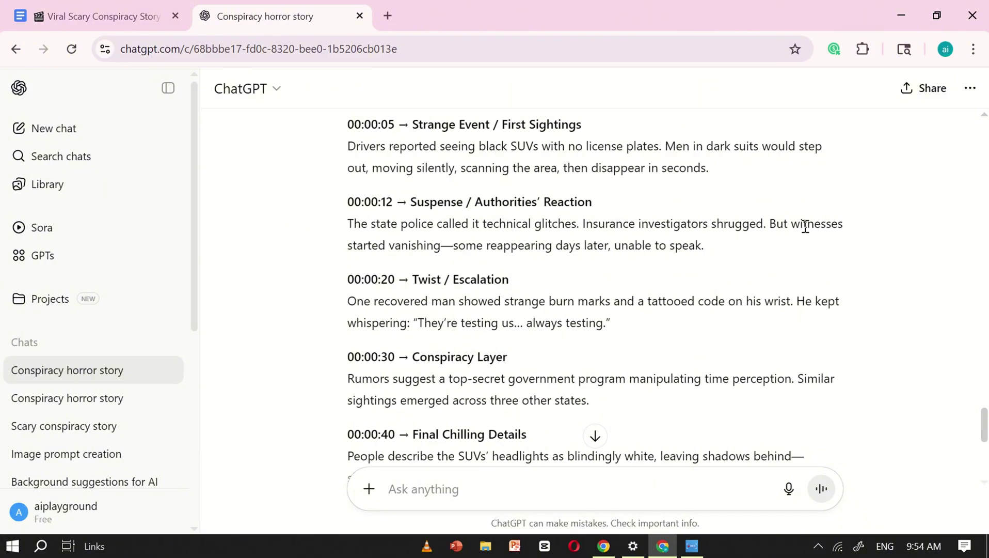
scroll(426, 325, "down", 3)
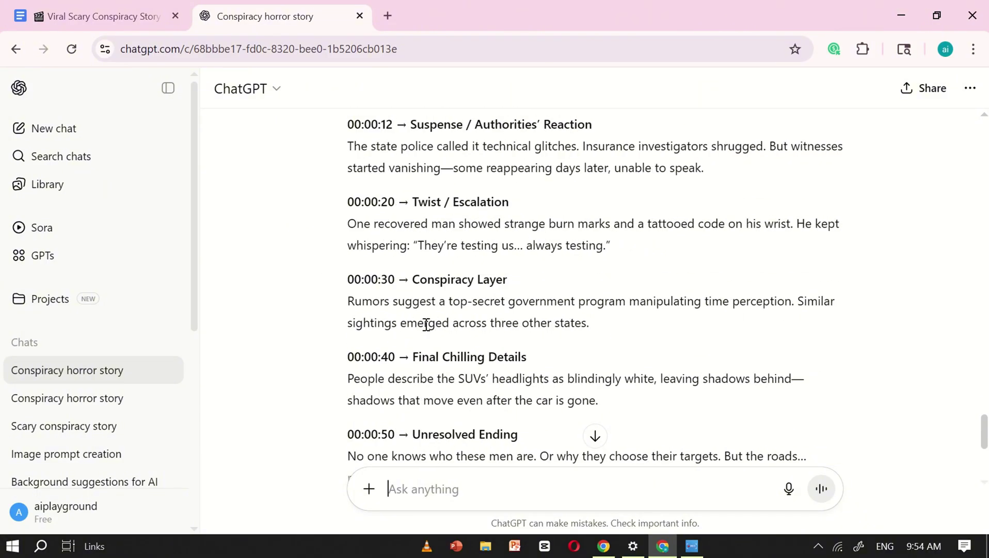
scroll(521, 317, "down", 3)
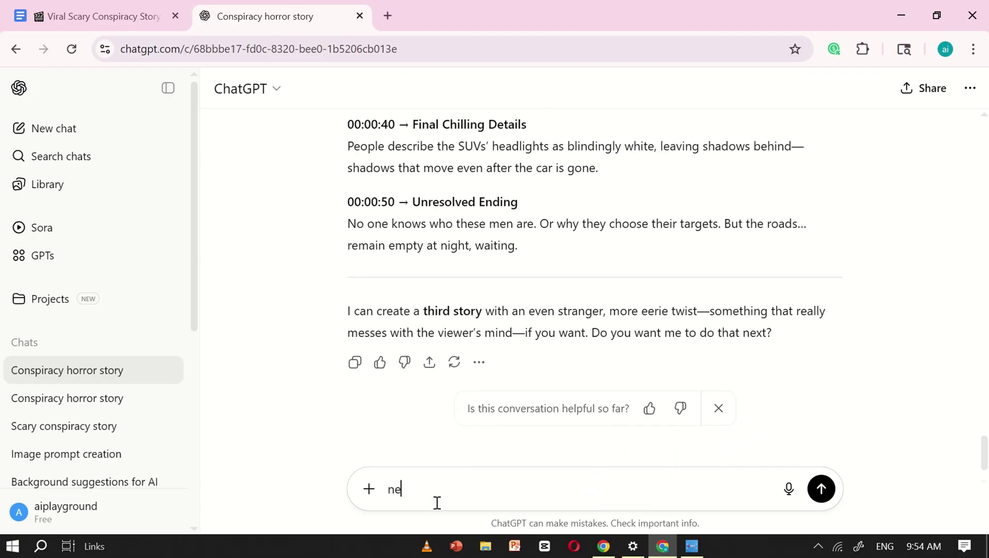
- Send 'next' to get a third story, about a living fog over Maine towns
type("xt")
key("Return")
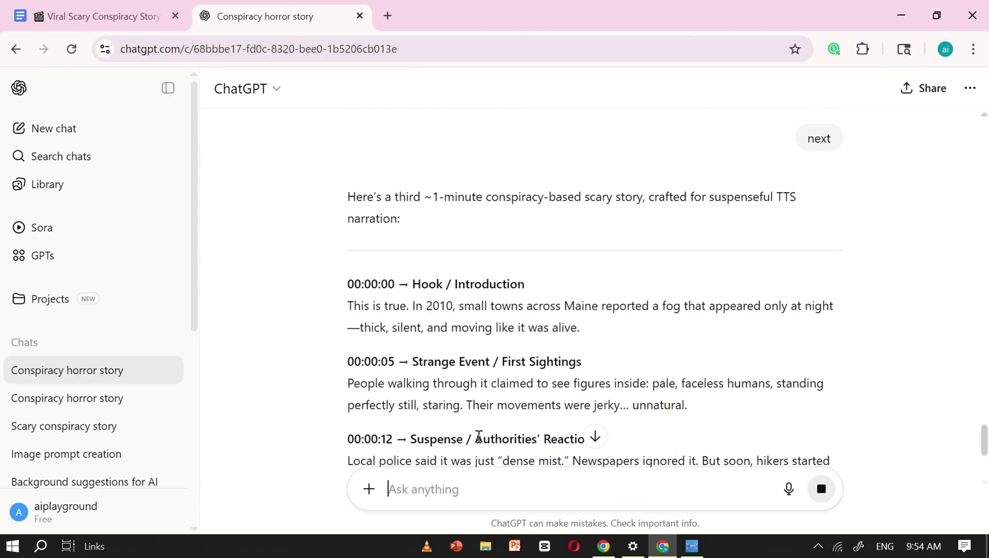
scroll(496, 434, "down", 2)
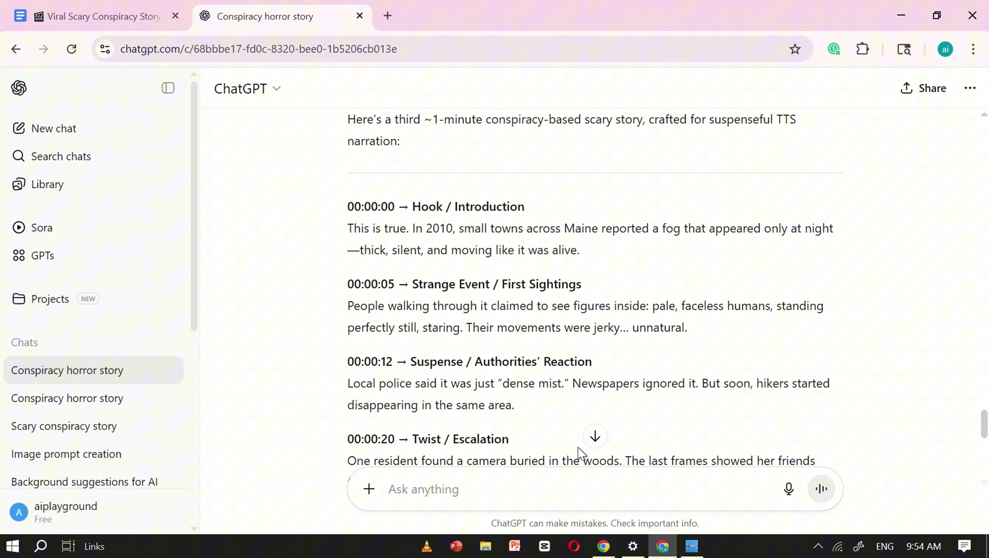
scroll(490, 269, "down", 2)
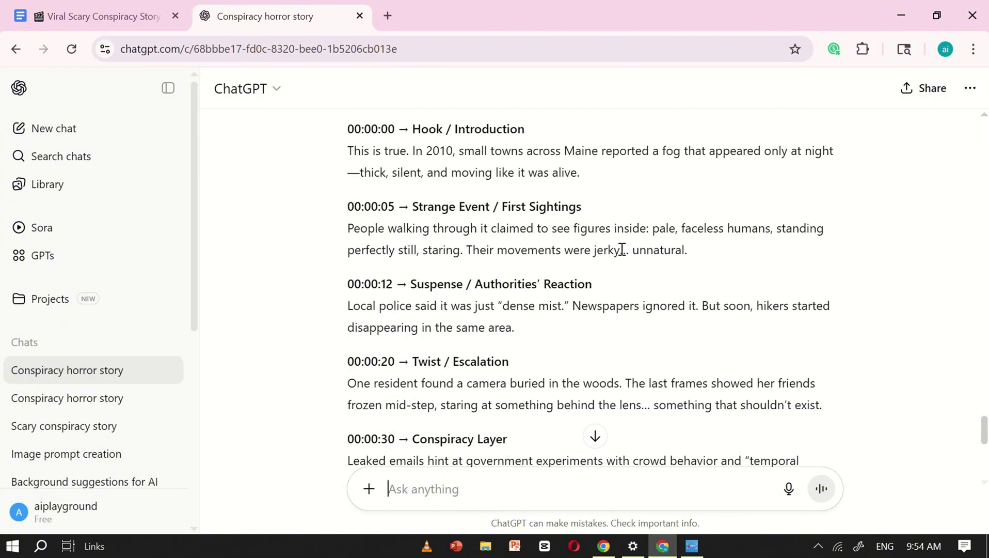
scroll(557, 305, "down", 2)
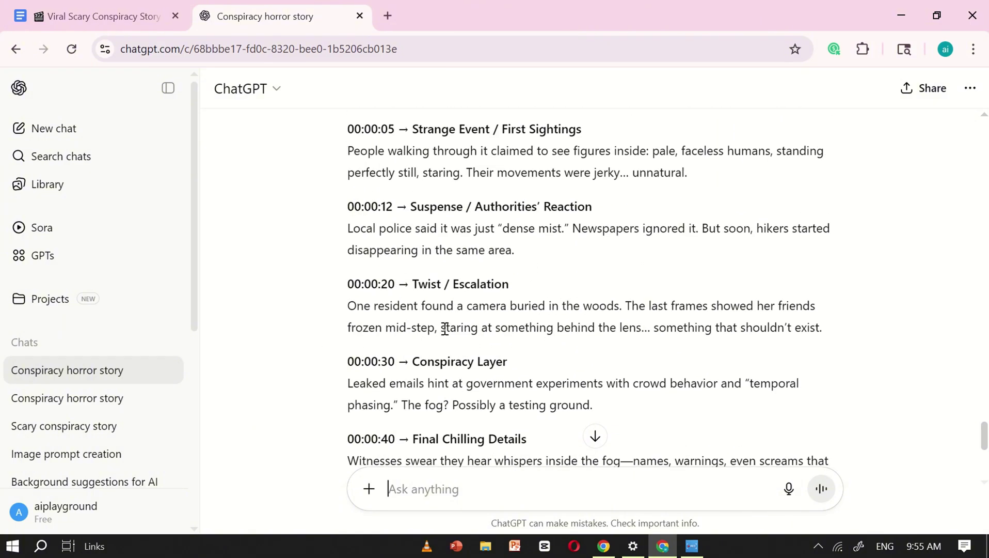
scroll(445, 328, "down", 2)
scroll(535, 332, "down", 2)
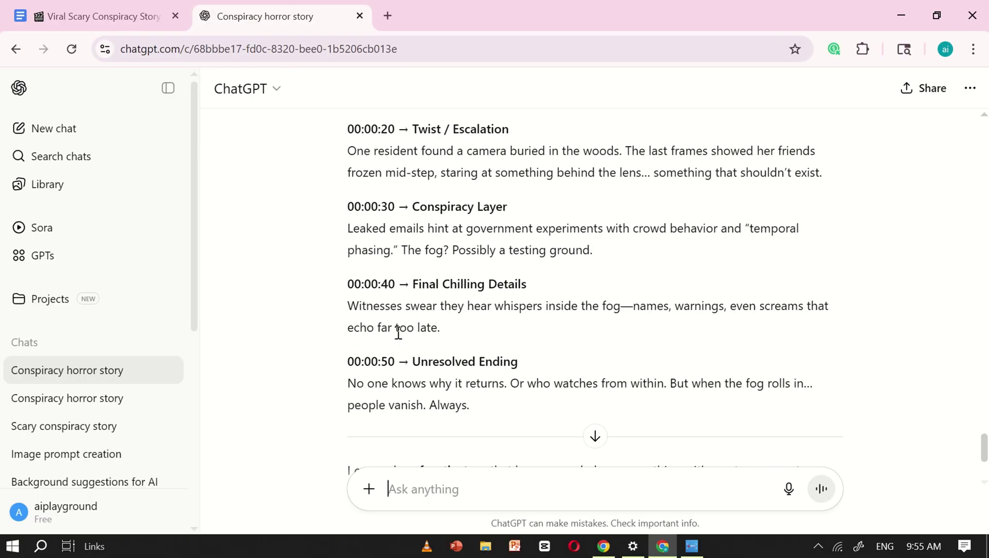
scroll(613, 307, "down", 2)
scroll(444, 299, "up", 10)
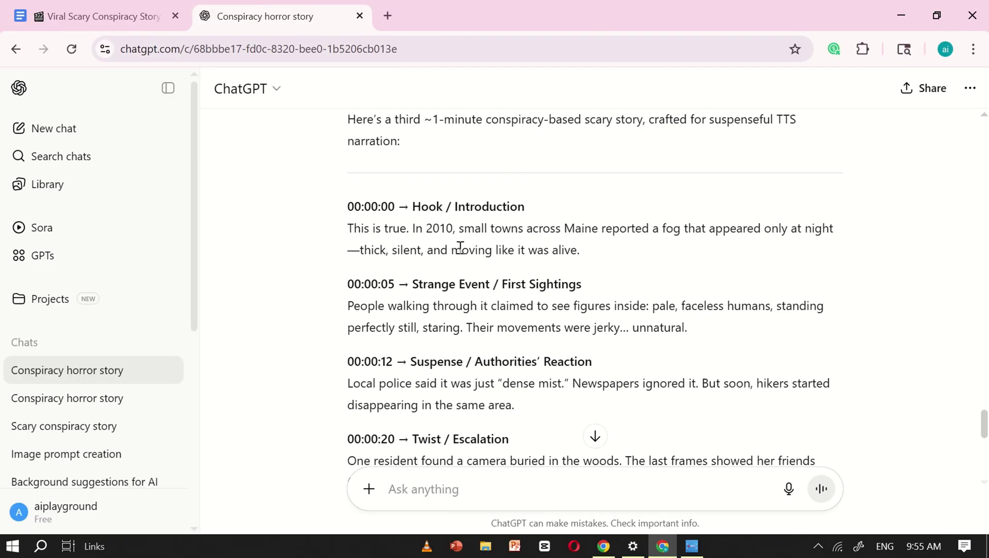
- Send the template's Second prompt asking ChatGPT for bold-outlined cartoon-horror image prompts
left_click(129, 4)
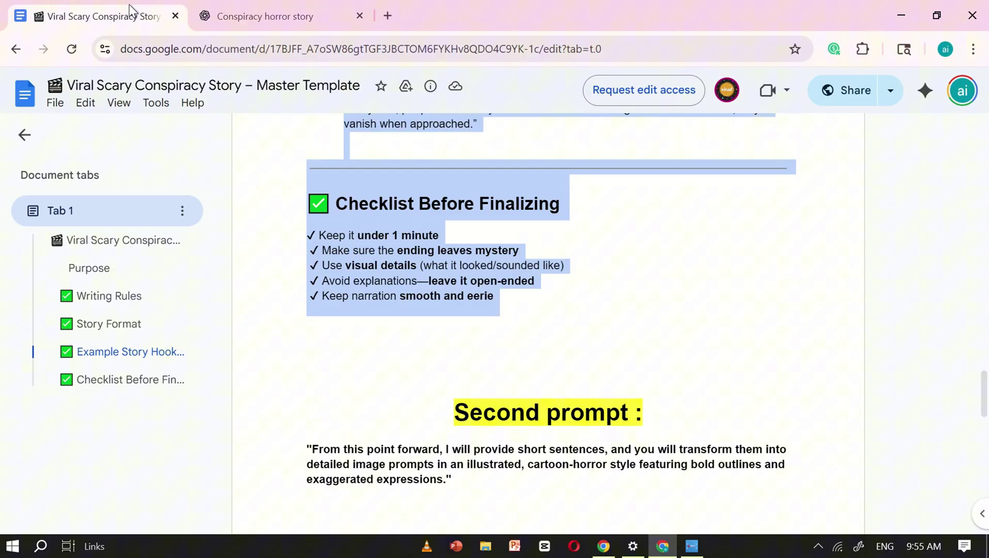
scroll(464, 238, "down", 5)
triple_click(374, 228)
key("ctrl+c")
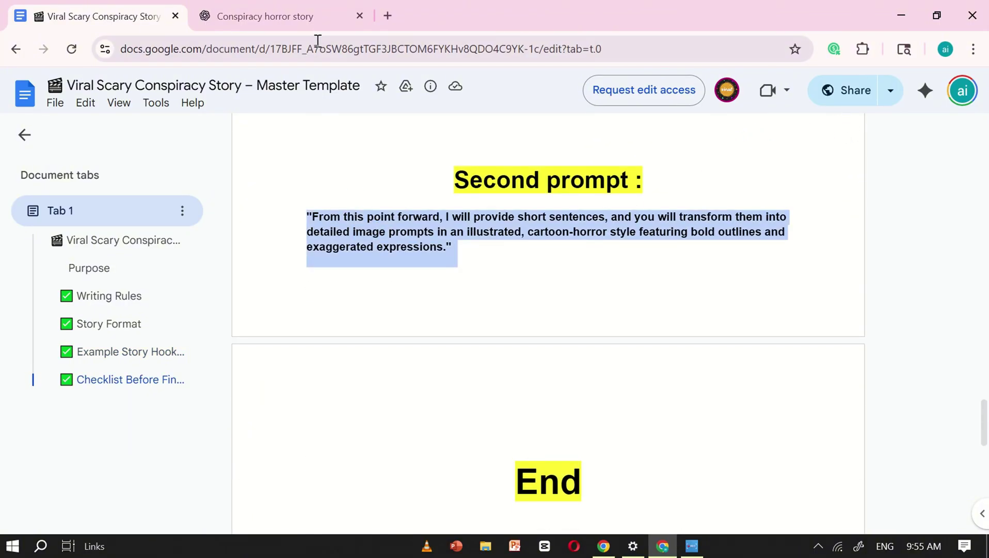
left_click(305, 21)
scroll(398, 322, "down", 6)
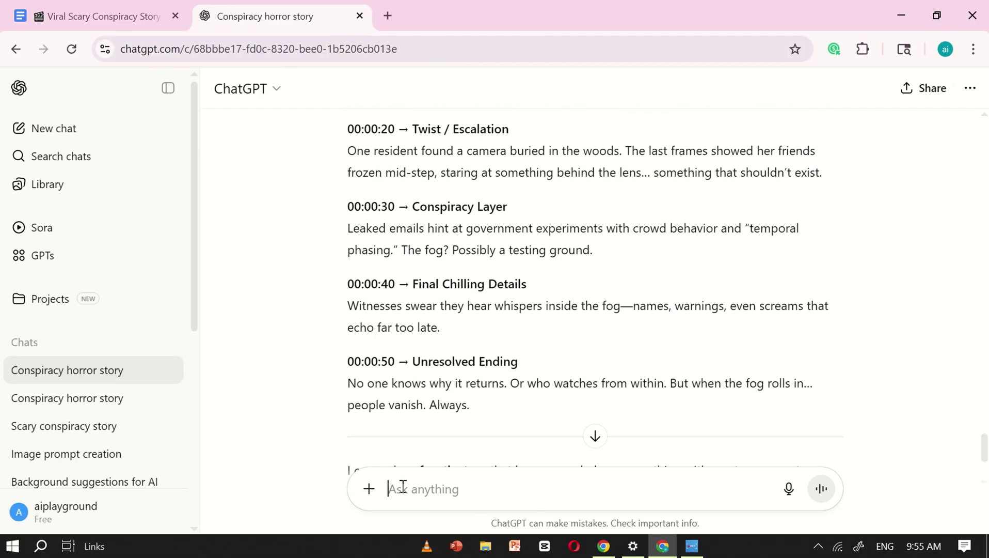
scroll(432, 421, "down", 1)
key("ctrl+v")
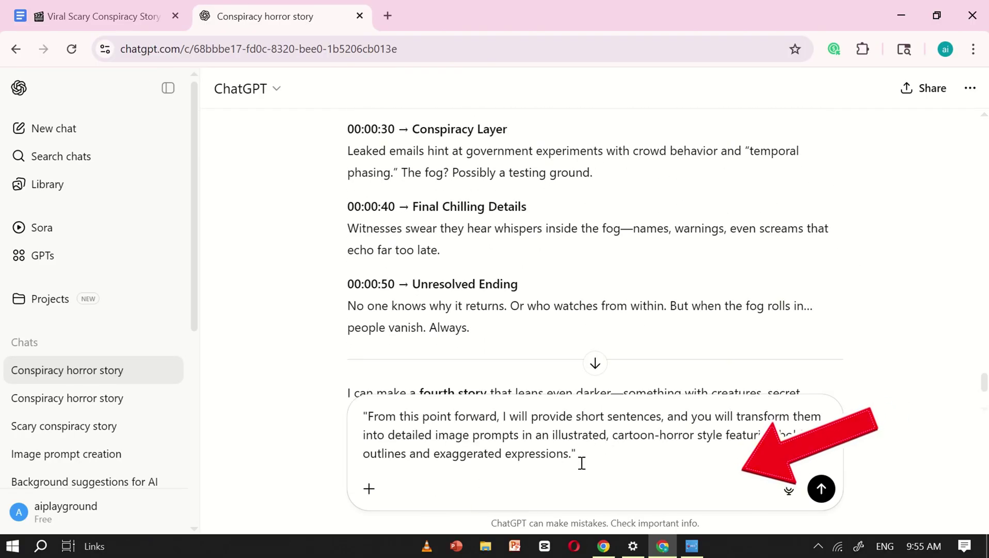
left_click(821, 489)
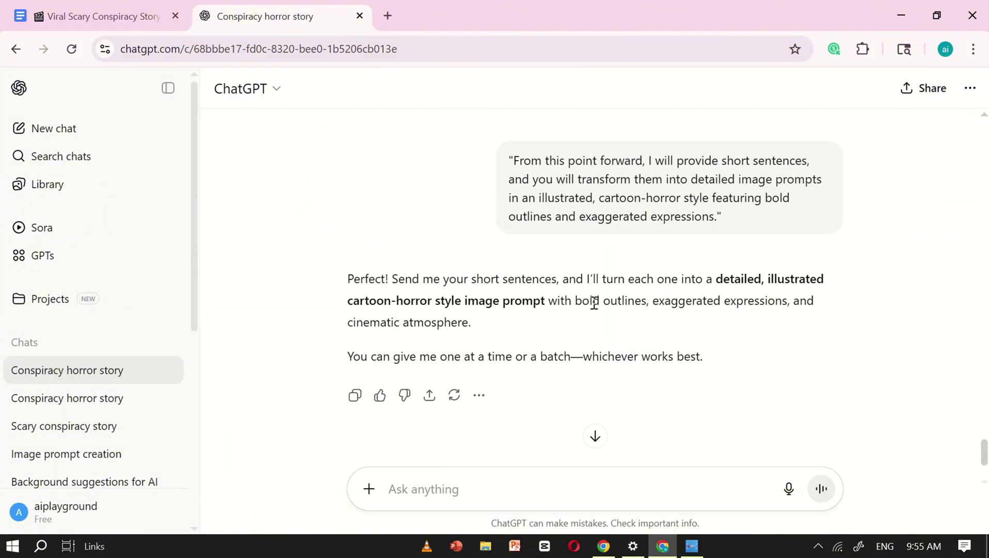
- Launch Notepad and copy the Maine fog story from 'This is true' to 'Always.'
scroll(594, 304, "up", 1)
scroll(565, 354, "down", 1)
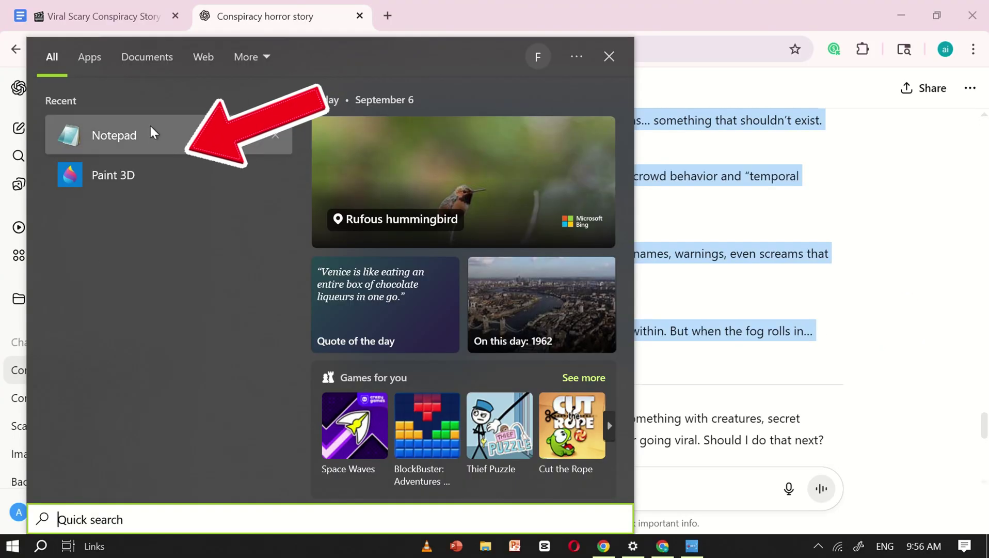
left_click(150, 132)
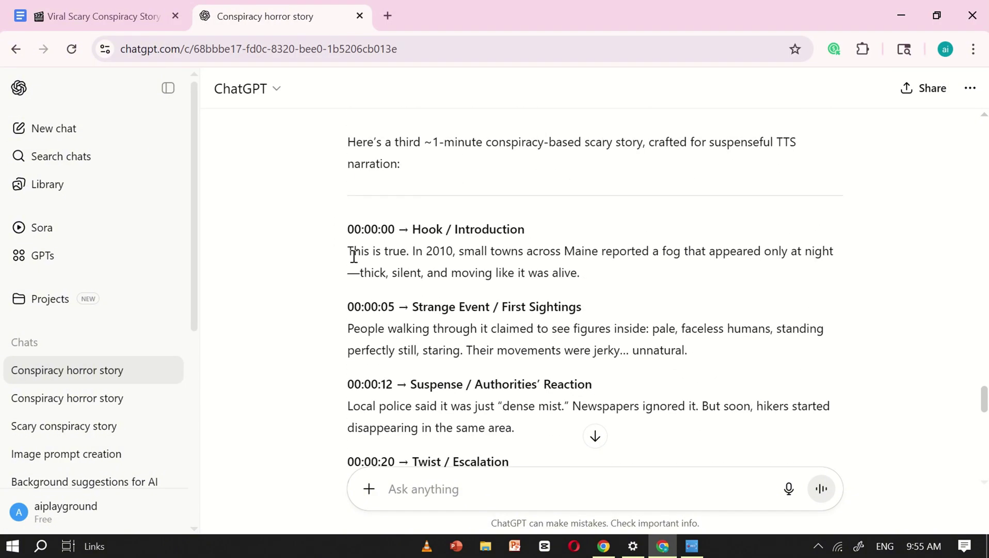
left_click_drag(354, 254, 469, 351)
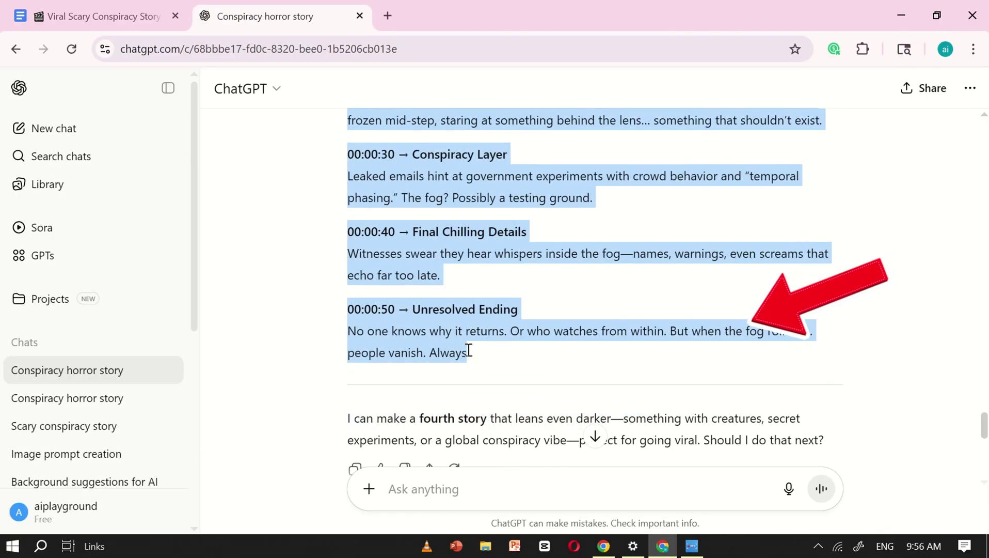
right_click(481, 352)
left_click(492, 351)
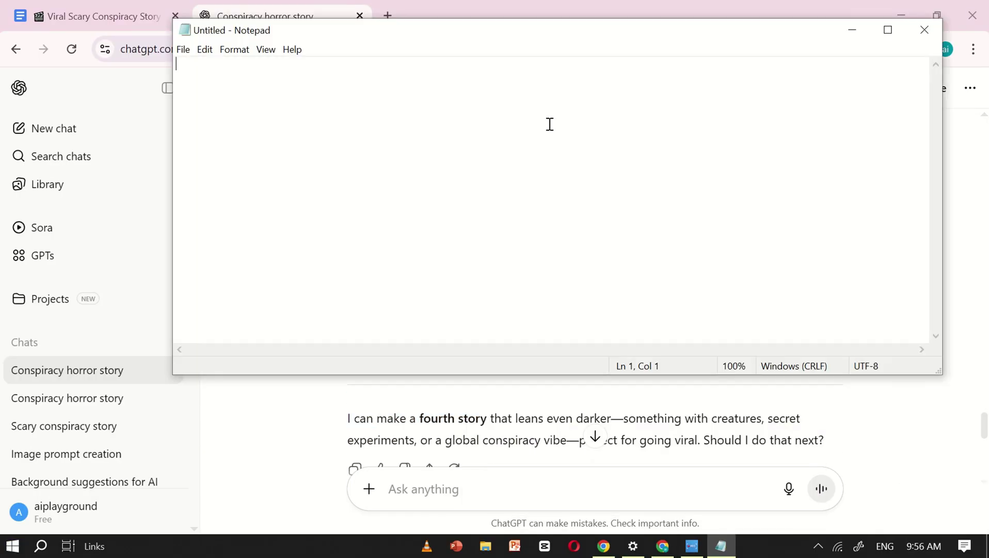
- Paste the fog story into Notepad and maximize the window
right_click(550, 125)
left_click(582, 185)
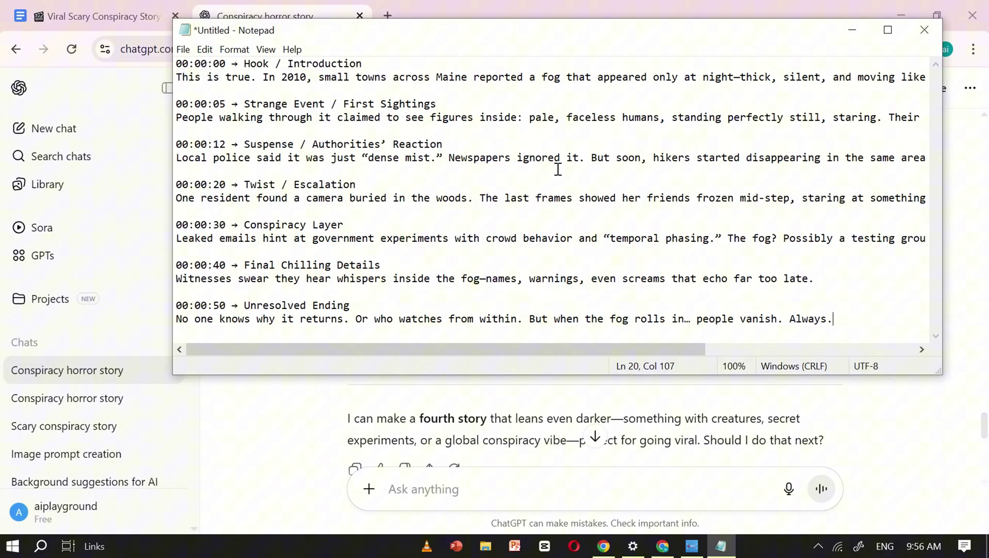
left_click(888, 30)
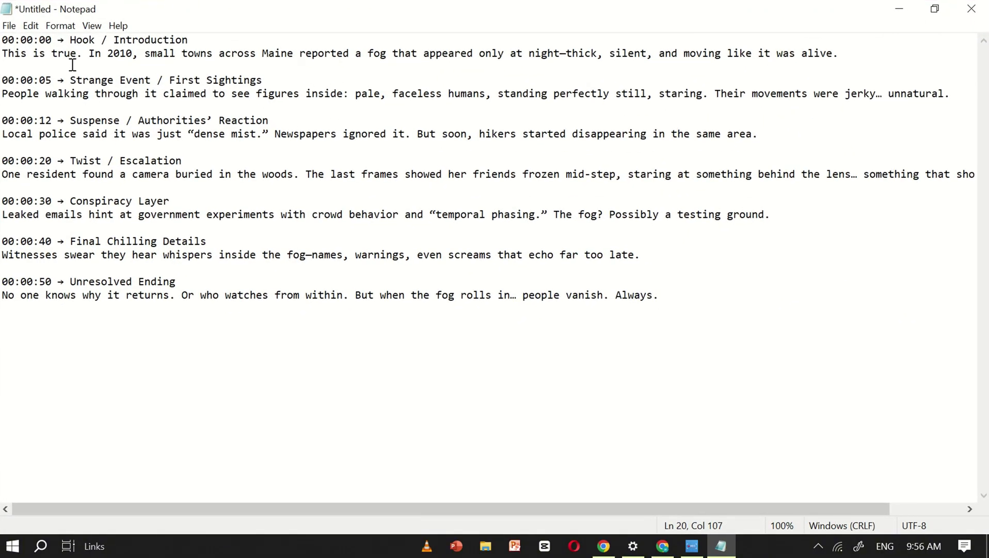
- Delete the timestamp heading lines, then select the first sentence through 'alive.'
key("Delete")
left_click(1, 80)
key("shift+End")
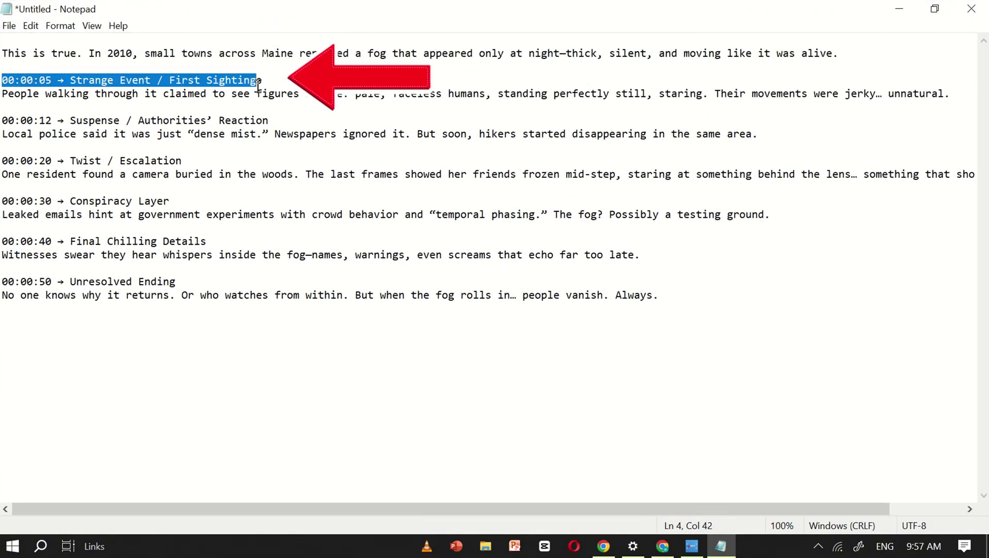
key("Delete")
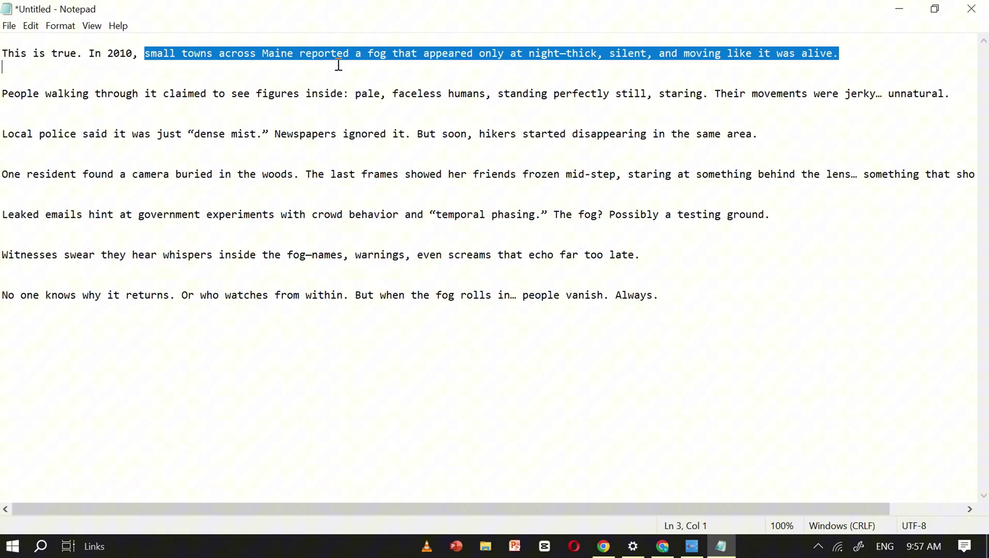
left_click_drag(339, 65, 403, 47)
left_click_drag(695, 49, 842, 60)
- Send the Maine fog and People walking sentences from Notepad to ChatGPT as separate messages
right_click(505, 53)
left_click(548, 102)
key("alt+Tab")
right_click(459, 488)
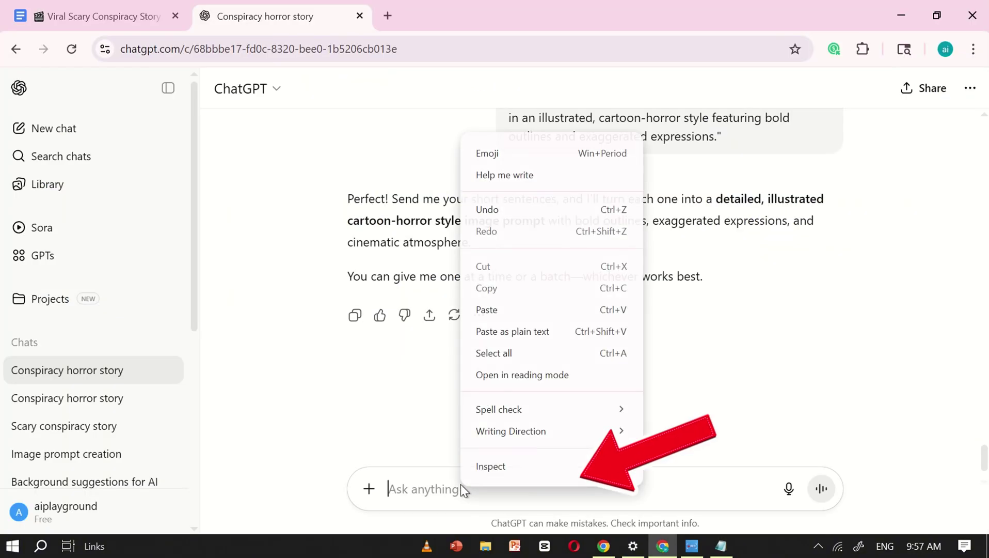
left_click(512, 316)
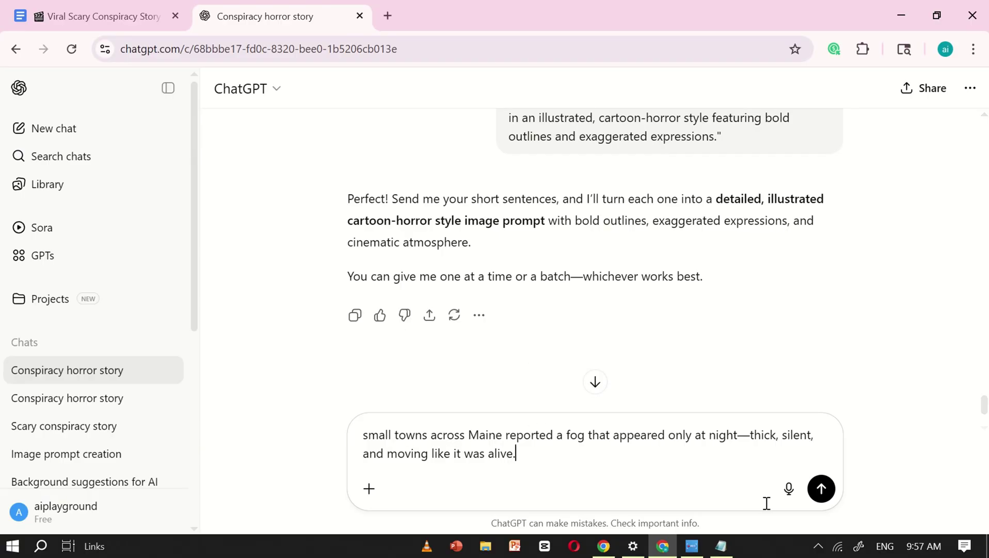
left_click(821, 489)
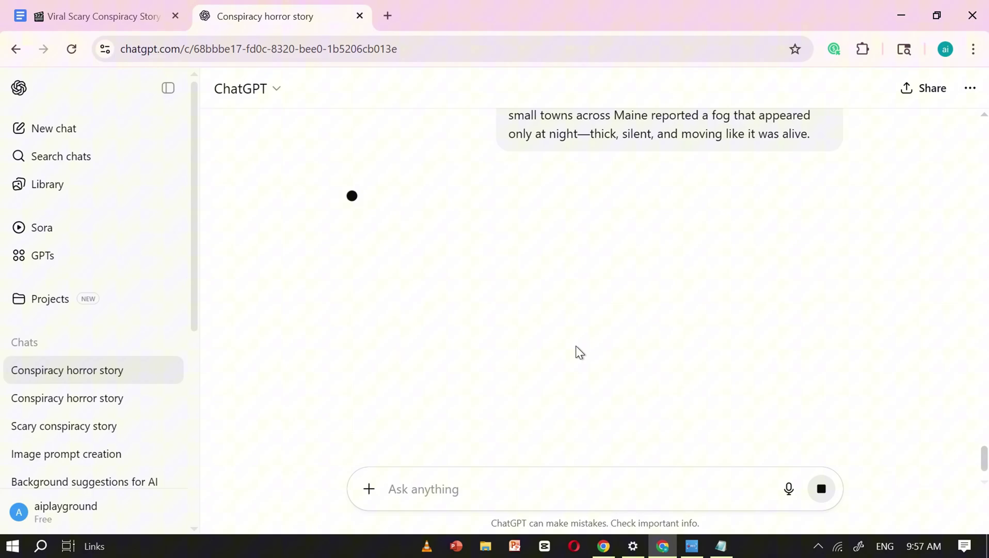
scroll(441, 304, "down", 2)
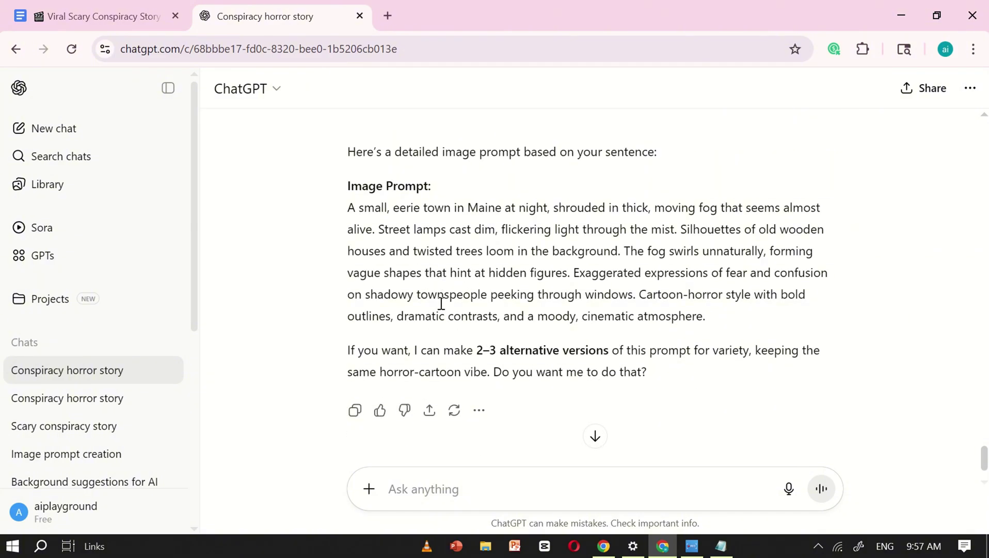
left_click(721, 546)
left_click_drag(3, 93, 956, 95)
left_click(666, 548)
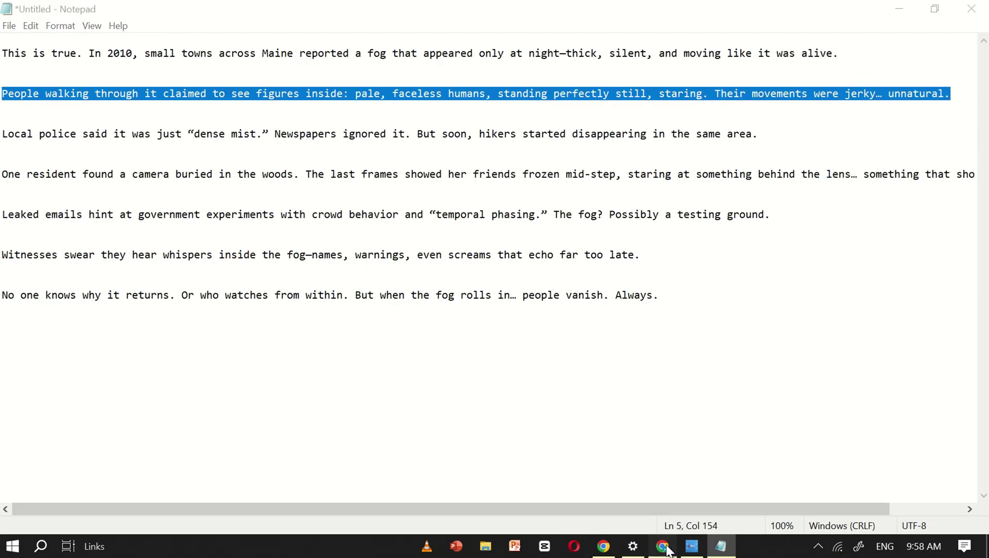
left_click(572, 480)
key("ctrl+v")
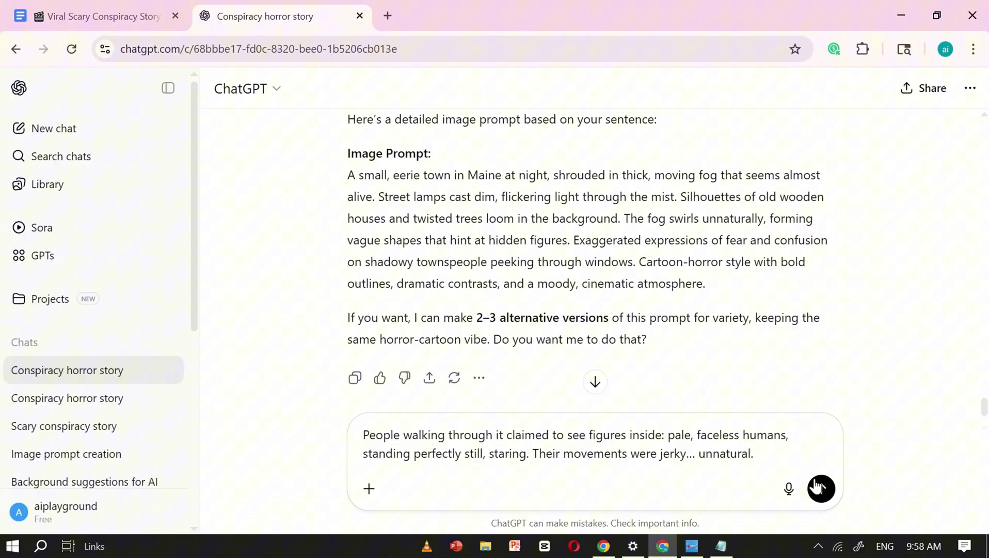
left_click(817, 486)
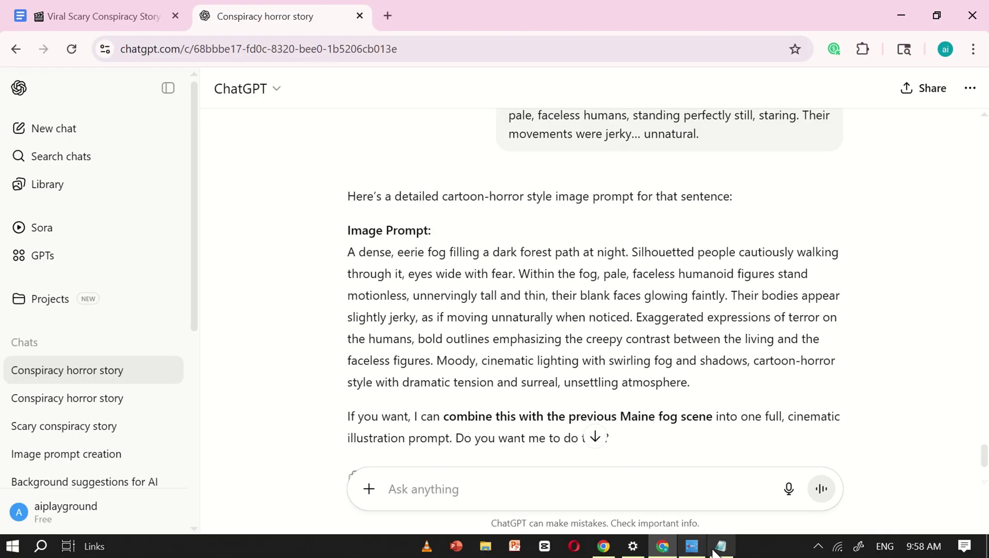
- Send the dense mist and 'Newspapers ignored it.' sentences to ChatGPT one at a time
left_click(721, 546)
left_click_drag(3, 135, 270, 135)
right_click(276, 143)
left_click(305, 177)
left_click(663, 545)
left_click(588, 475)
key("ctrl+v")
left_click(821, 488)
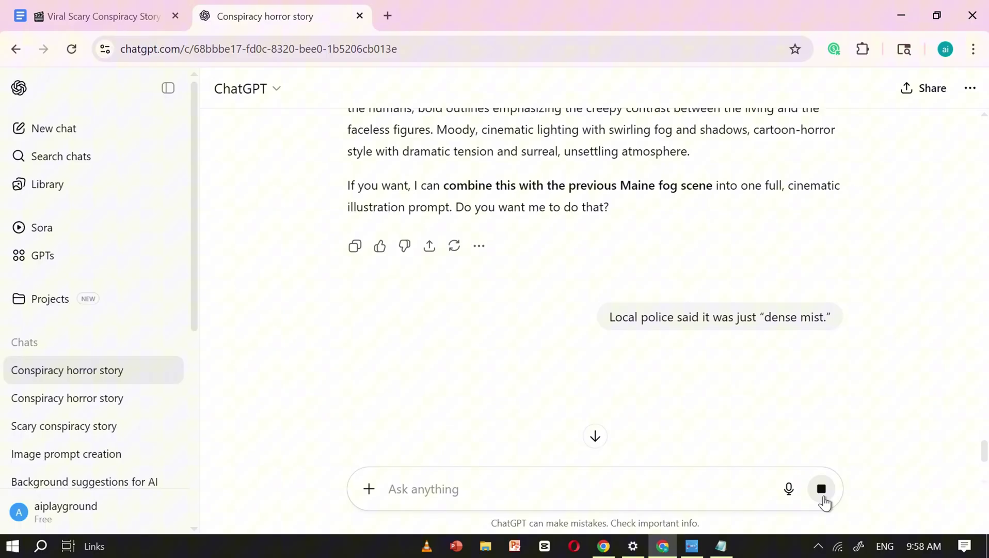
left_click(721, 545)
right_click(410, 137)
left_click_drag(264, 134, 758, 136)
left_click(457, 183)
left_click(662, 546)
key("ctrl+v")
left_click(819, 488)
- Send the next sentence, the buried camera sentence and the last frames sentence to ChatGPT
left_click(720, 545)
left_click(663, 546)
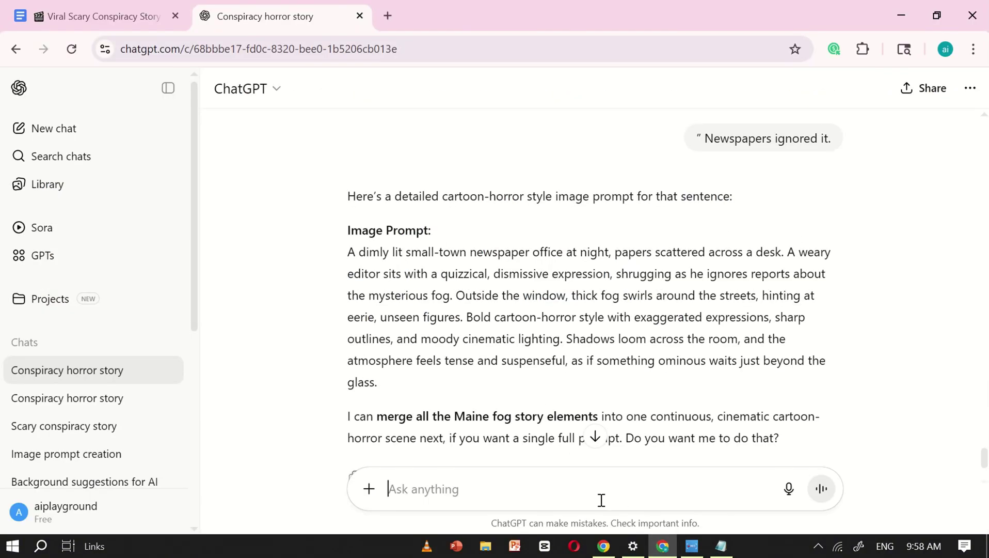
key("ctrl+v")
left_click(821, 488)
left_click(720, 546)
left_click_drag(3, 173, 793, 184)
right_click(304, 174)
left_click(335, 213)
left_click(662, 546)
key("ctrl+v")
key("Return")
left_click(721, 546)
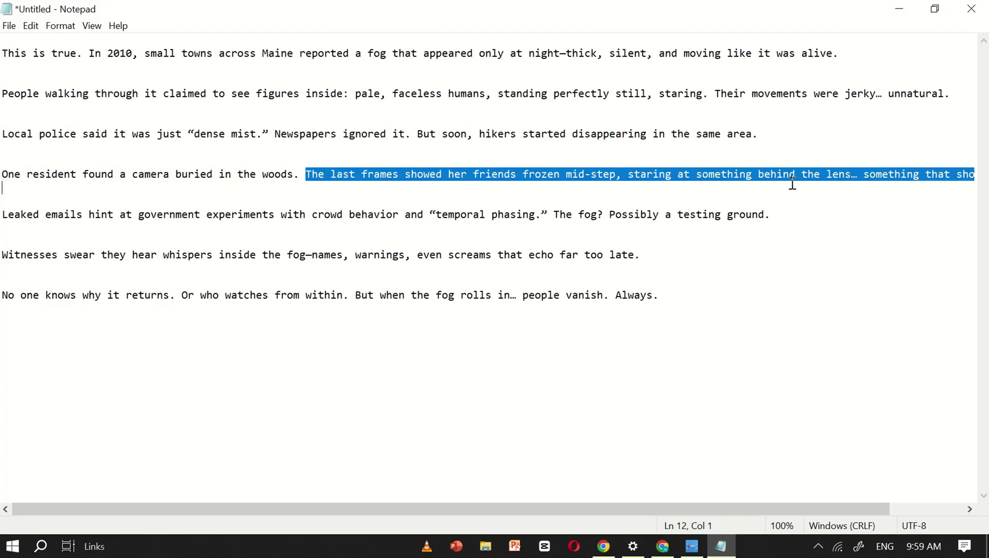
left_click_drag(865, 177, 975, 177)
key("ctrl+c")
left_click(662, 546)
key("ctrl+v")
left_click(821, 488)
- Send the Leaked emails, Witnesses swear and 'No one knows why it returns.' sentences to ChatGPT
left_click(720, 546)
left_click_drag(2, 214, 605, 212)
left_click(663, 545)
key("ctrl+v")
left_click(822, 488)
left_click(721, 546)
left_click_drag(3, 255, 350, 253)
left_click(663, 546)
key("ctrl+v")
left_click(821, 487)
left_click(721, 546)
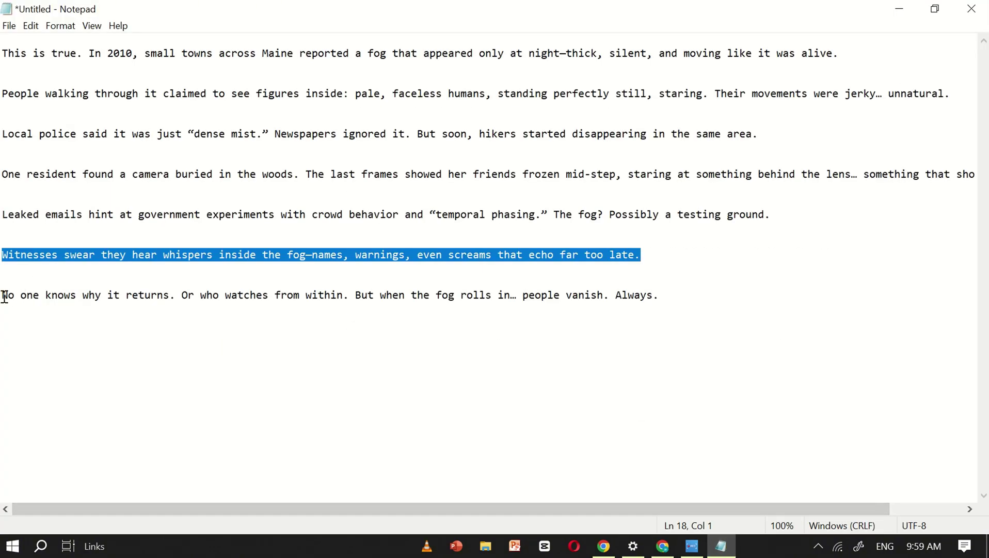
left_click_drag(4, 294, 672, 301)
right_click(150, 299)
left_click(183, 346)
left_click(663, 546)
key("ctrl+v")
left_click(821, 488)
- Send 'Or who watches from within.' and the final fog rolls in sentence, then scroll back up
left_click(720, 546)
right_click(350, 302)
left_click(392, 347)
left_click(663, 546)
right_click(586, 488)
left_click(607, 309)
left_click(822, 488)
left_click(721, 546)
key("ctrl+c")
left_click(662, 545)
right_click(591, 490)
left_click(613, 311)
key("Return")
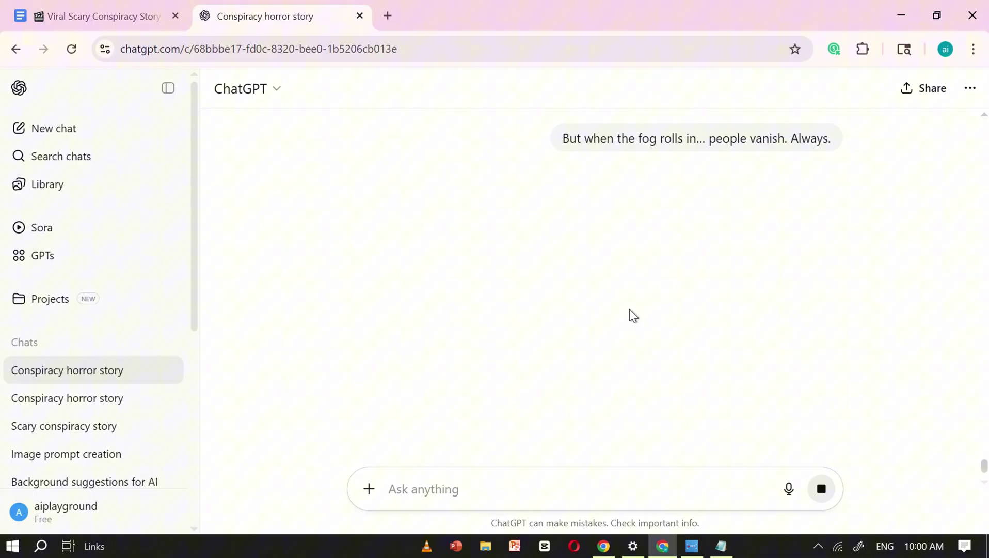
scroll(539, 271, "up", 10)
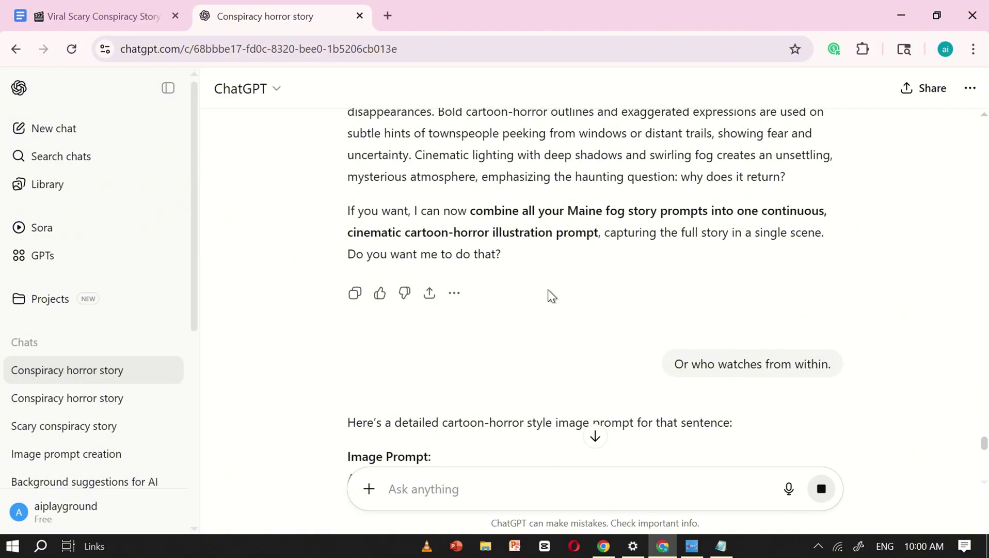
scroll(550, 294, "up", 20)
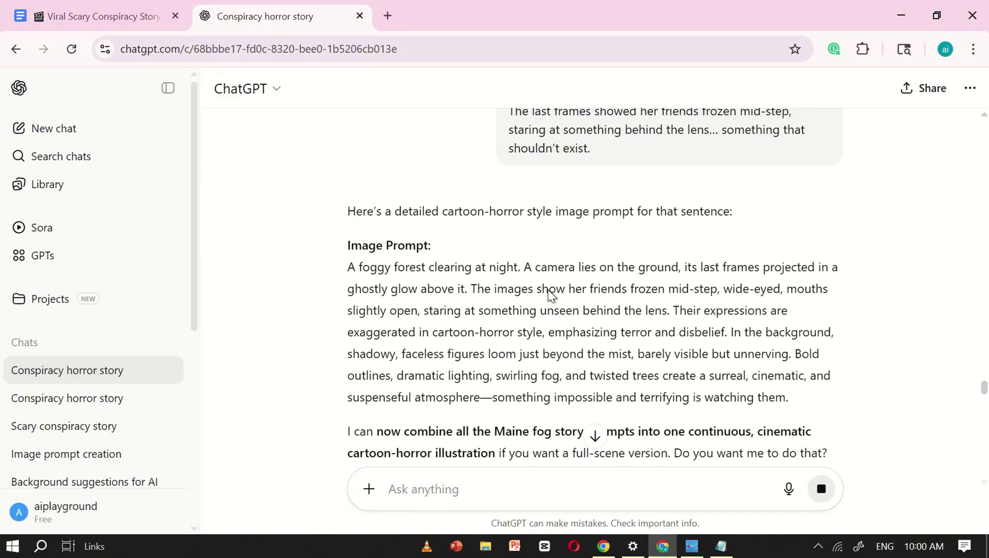
scroll(550, 294, "up", 20)
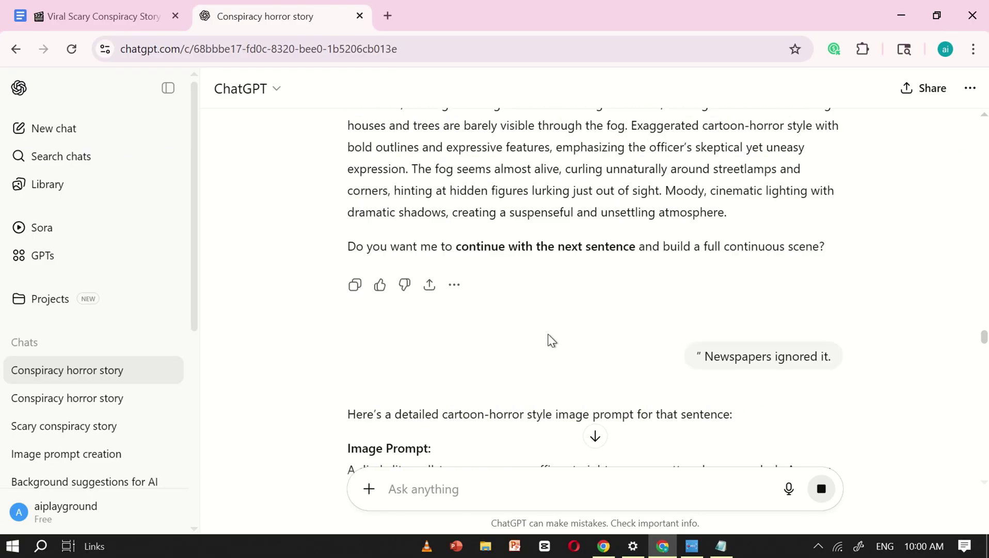
scroll(550, 345, "up", 20)
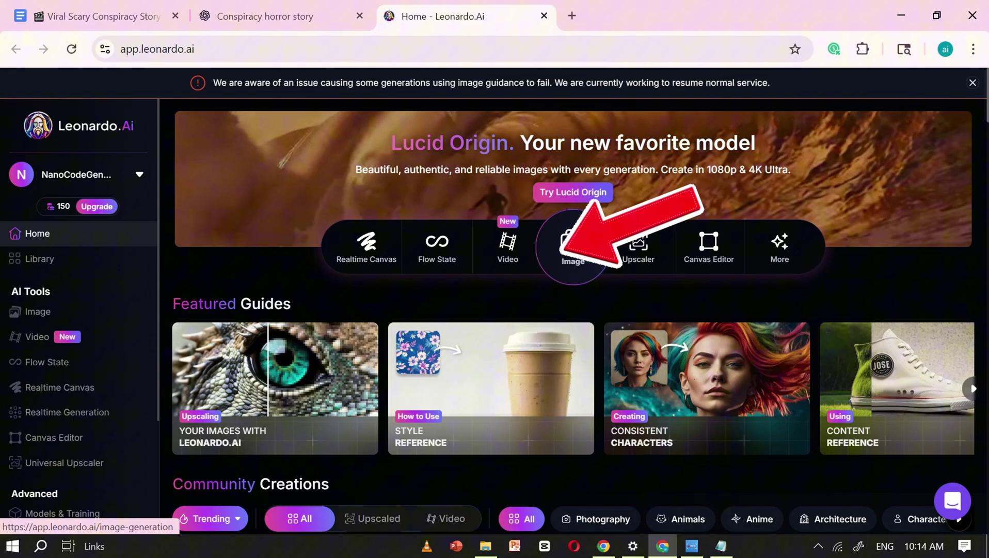
- Clear the old prompt and choose Phoenix 1.0, Dynamic style, 9:16 832×1472 with four images
left_click(566, 249)
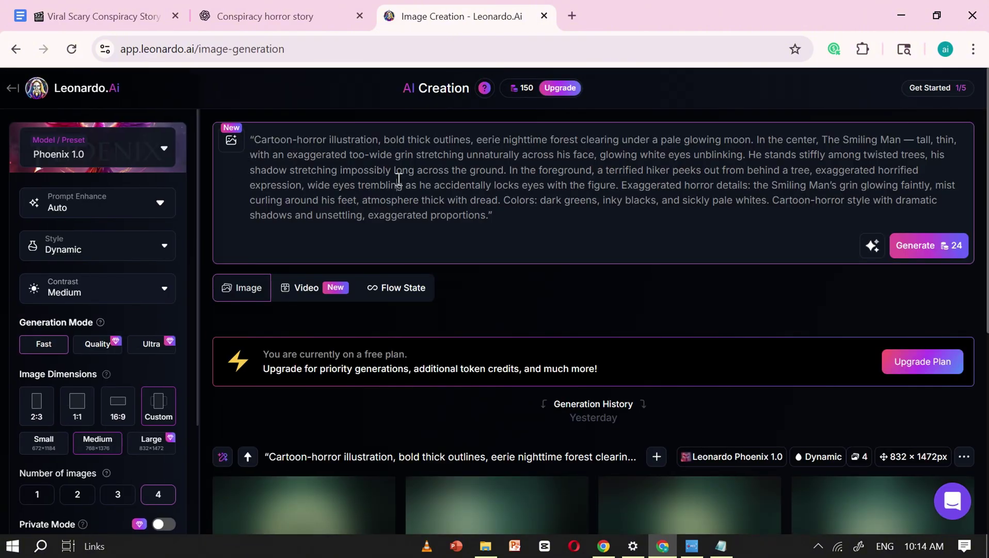
key("ctrl+a")
key("BackSpace")
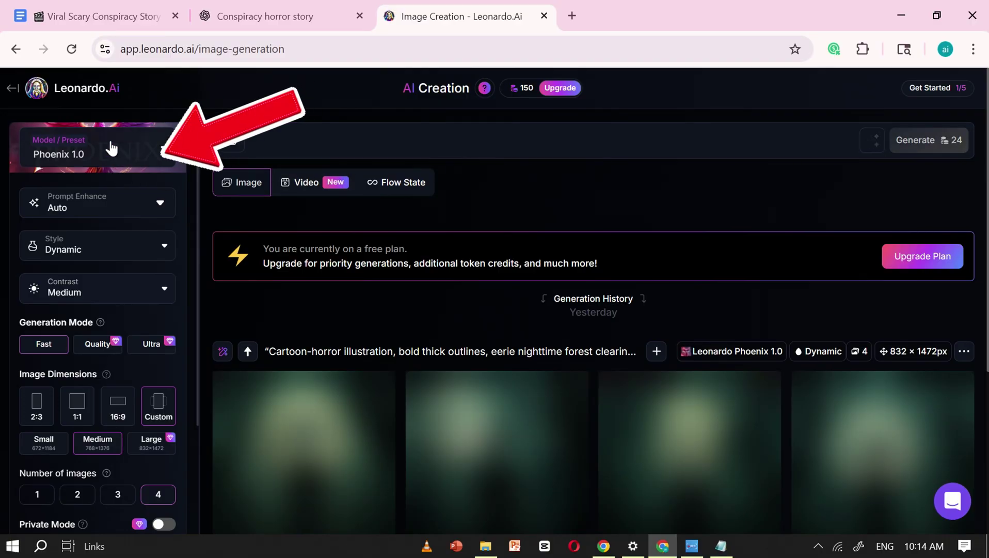
left_click(106, 150)
scroll(309, 320, "down", 3)
scroll(309, 341, "down", 6)
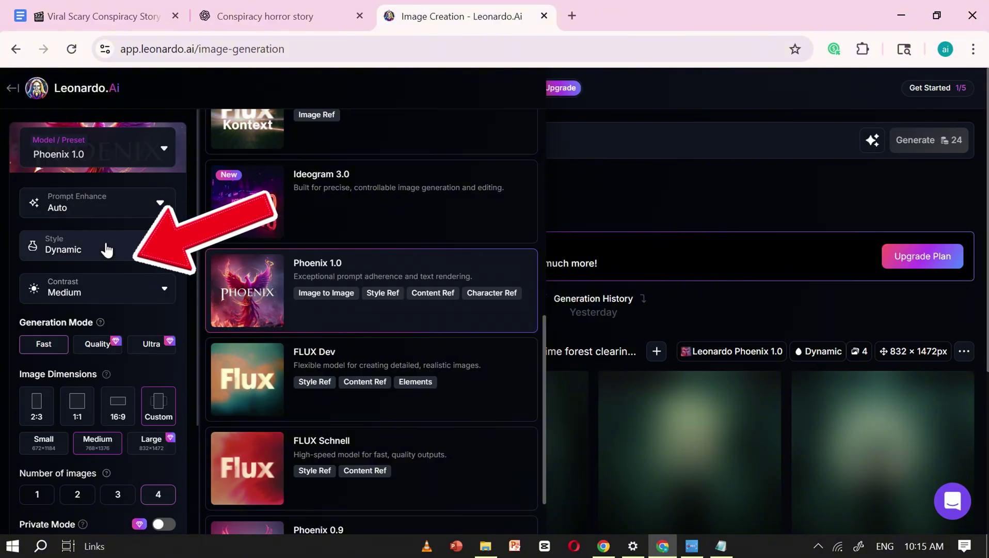
left_click(105, 251)
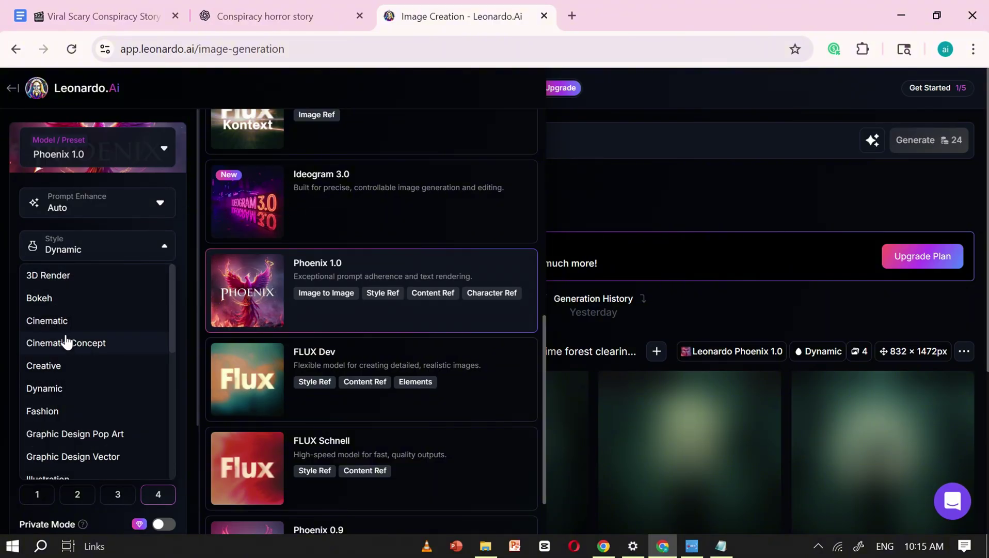
left_click(58, 388)
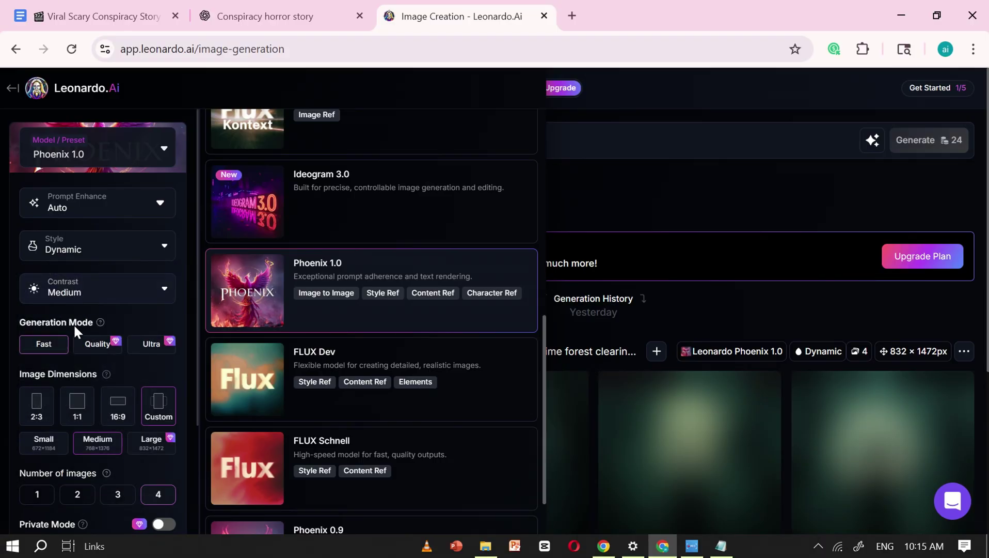
left_click(159, 408)
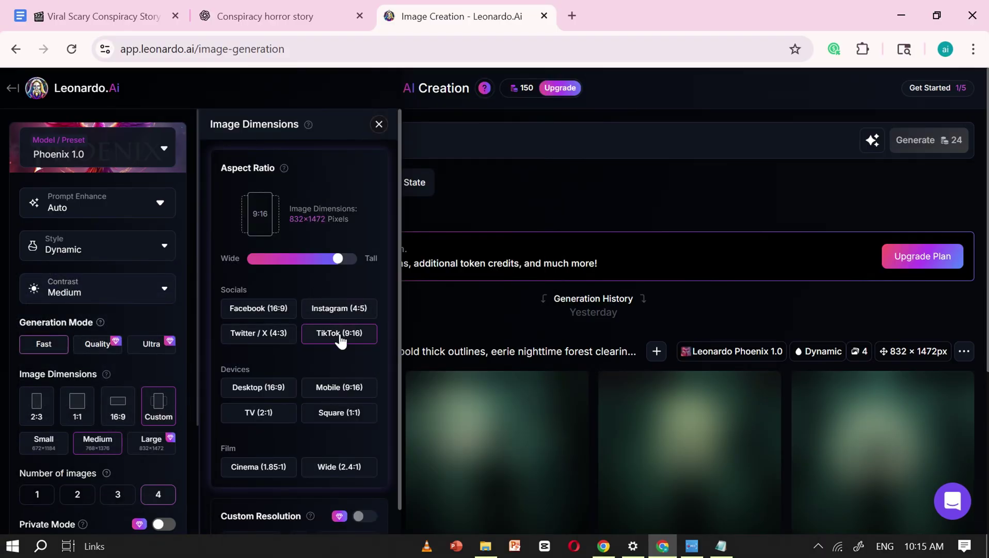
left_click(473, 172)
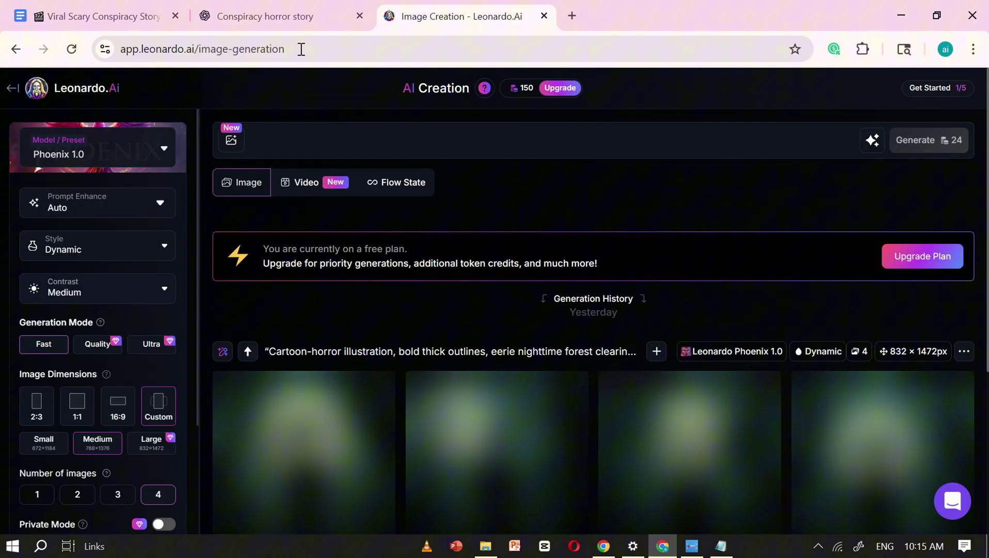
- Copy ChatGPT's faceless-figures-in-fog prompt into Leonardo.Ai and generate four images
left_click(279, 20)
scroll(459, 221, "up", 2)
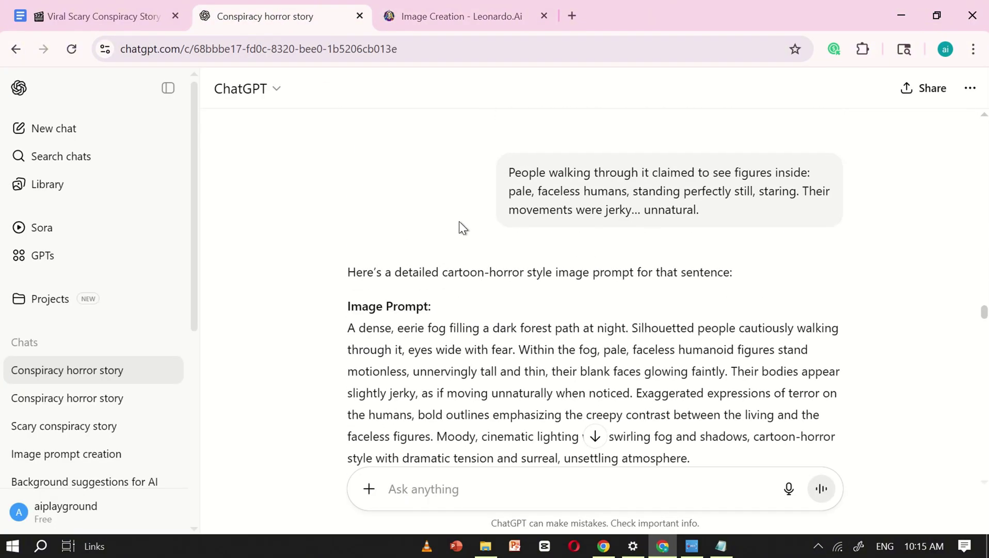
scroll(459, 221, "down", 3)
triple_click(431, 221)
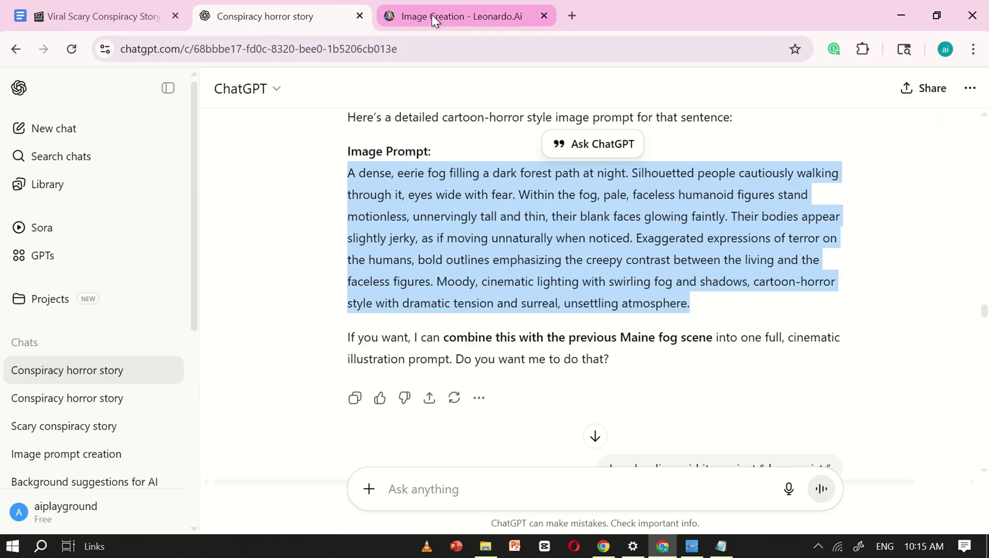
right_click(448, 185)
left_click(471, 201)
left_click(454, 16)
type("v")
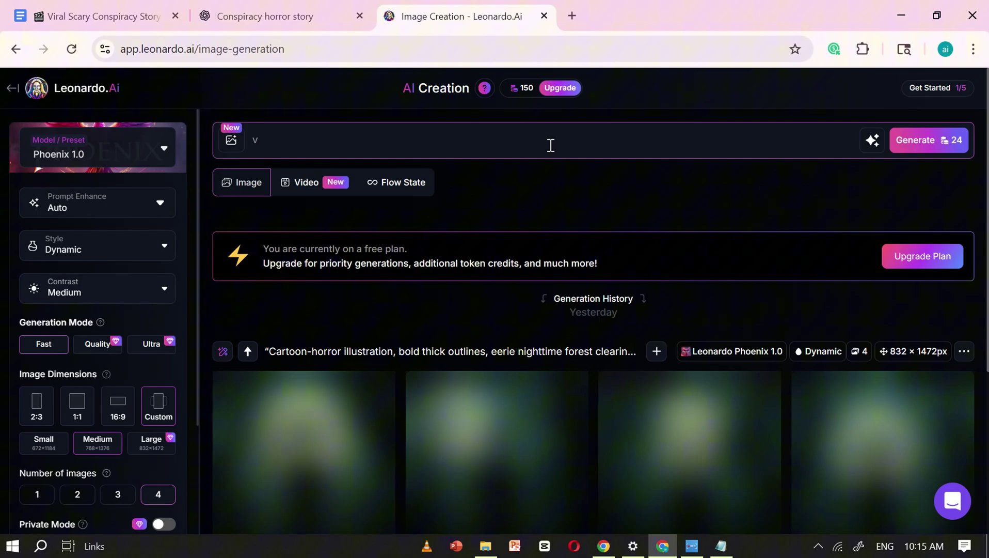
key("ctrl+v")
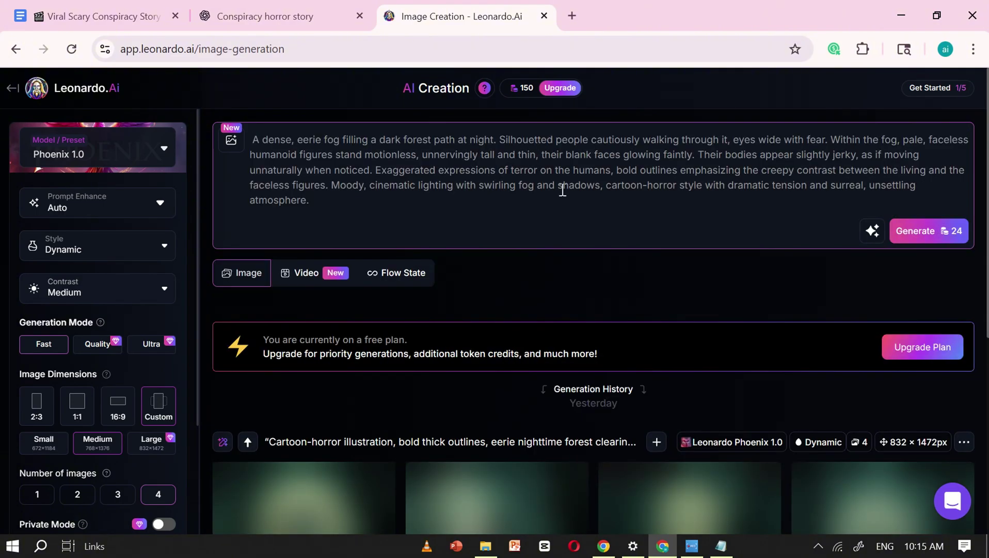
left_click(917, 232)
scroll(597, 269, "down", 5)
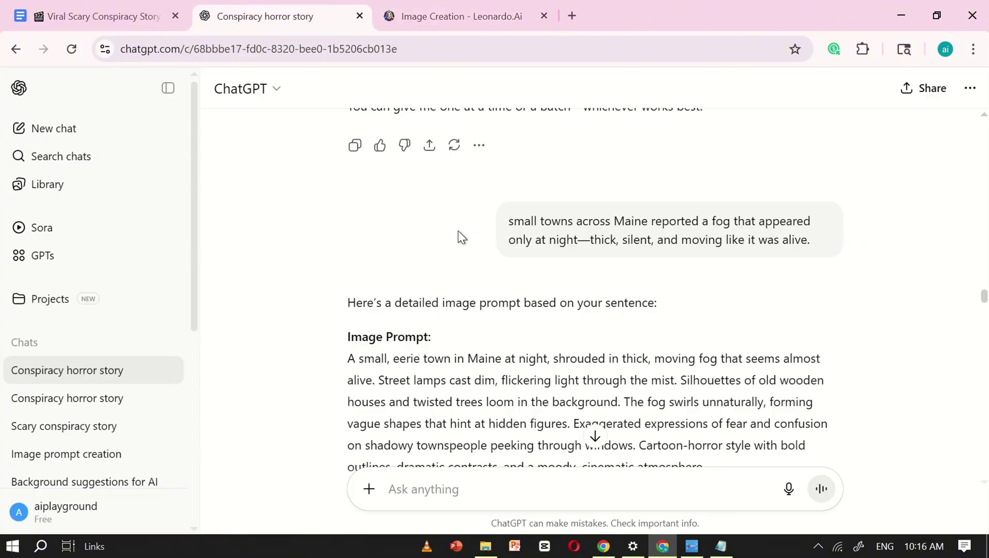
- Replace the old prompt with the foggy Maine town prompt and generate images
scroll(459, 233, "down", 3)
triple_click(438, 203)
left_click(454, 9)
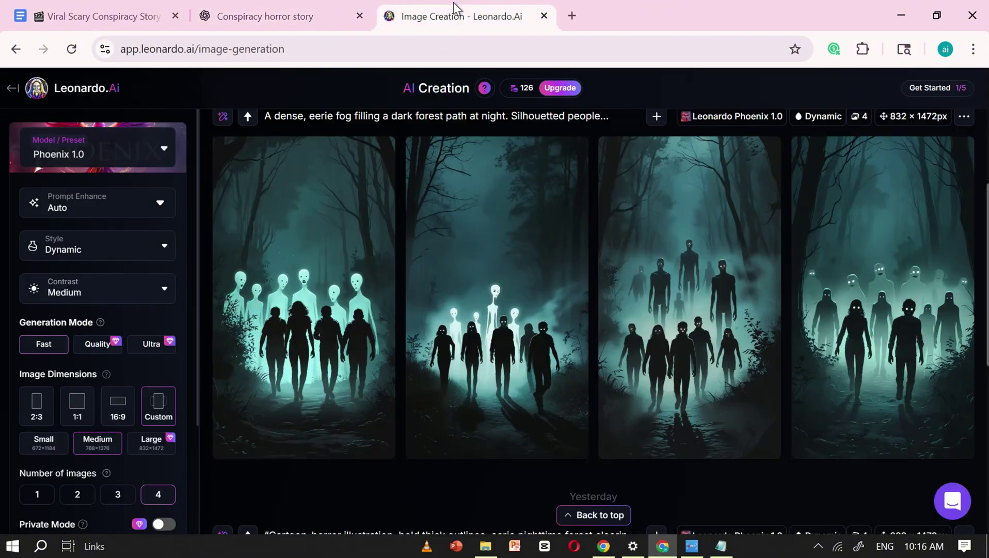
scroll(452, 231, "up", 5)
left_click(431, 172)
key("ctrl+a")
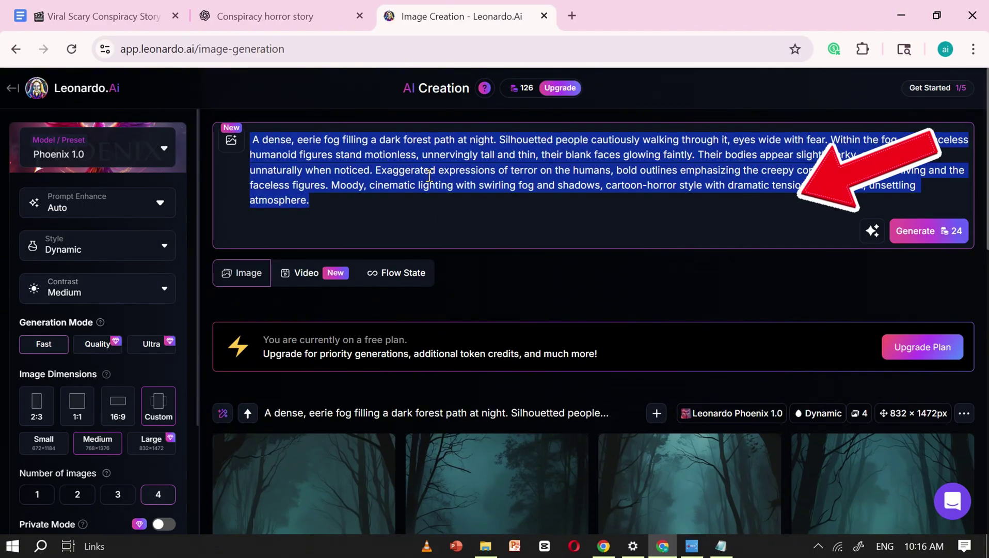
key("ctrl+v")
left_click(915, 216)
scroll(576, 260, "down", 4)
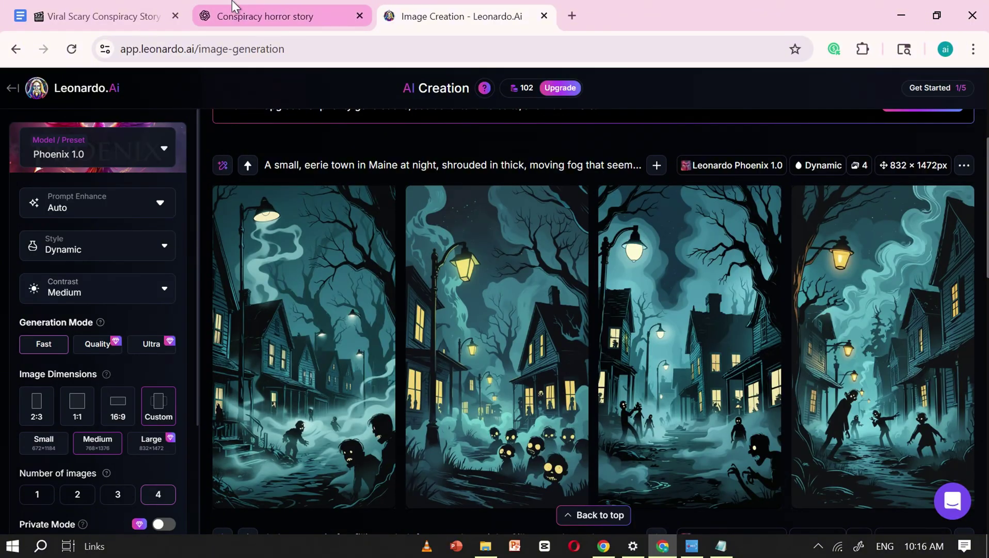
- Generate the foggy forest trail images, then change 'group' to 'two' and regenerate
left_click(231, 0)
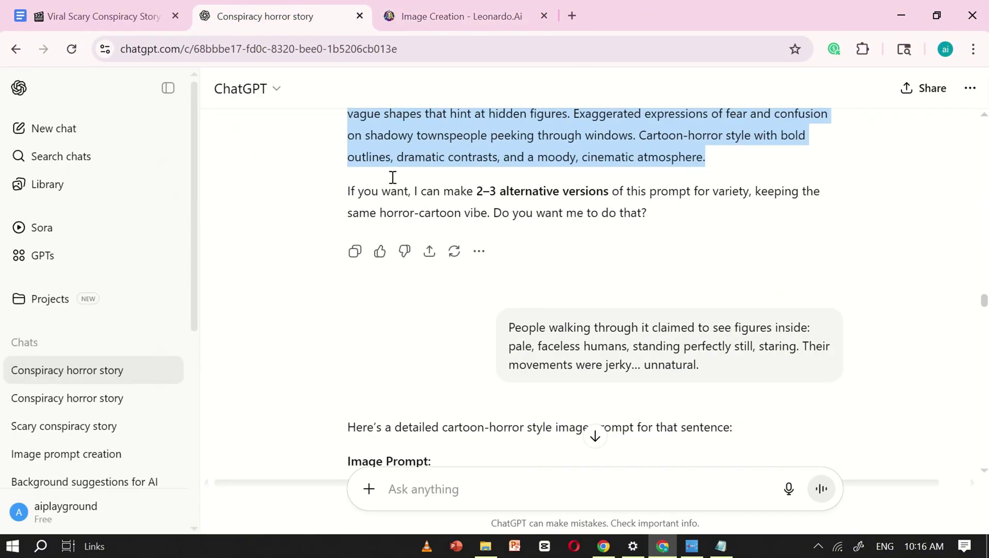
scroll(393, 176, "down", 5)
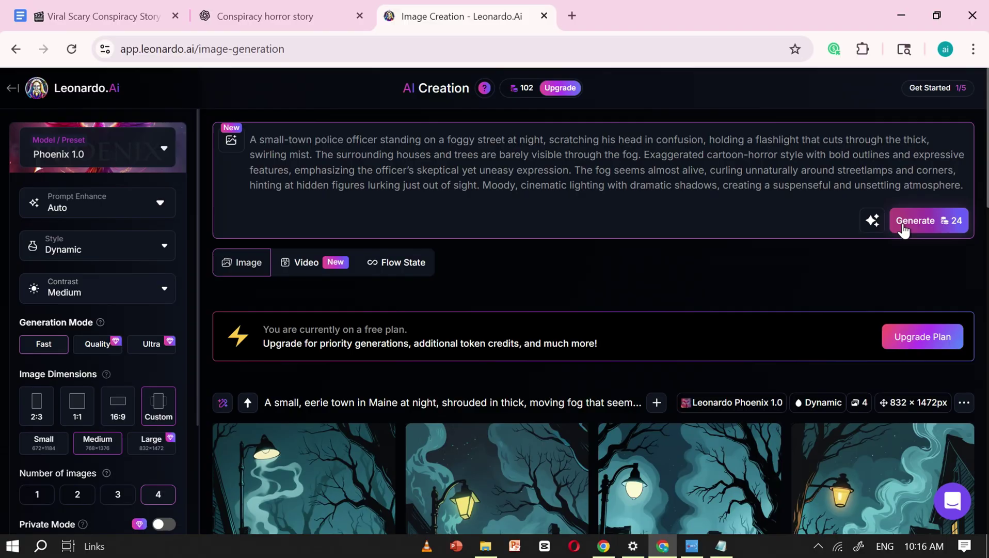
left_click(902, 227)
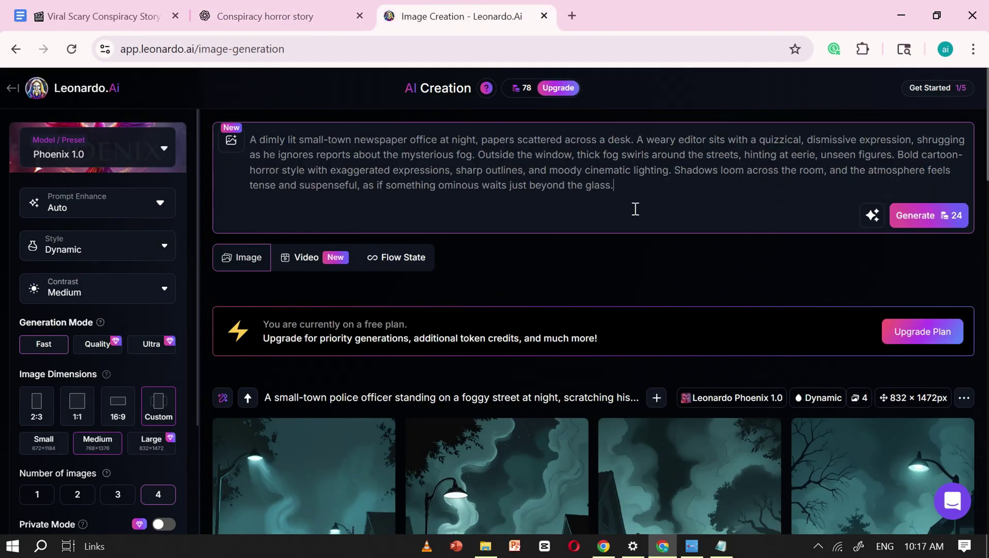
key("Return")
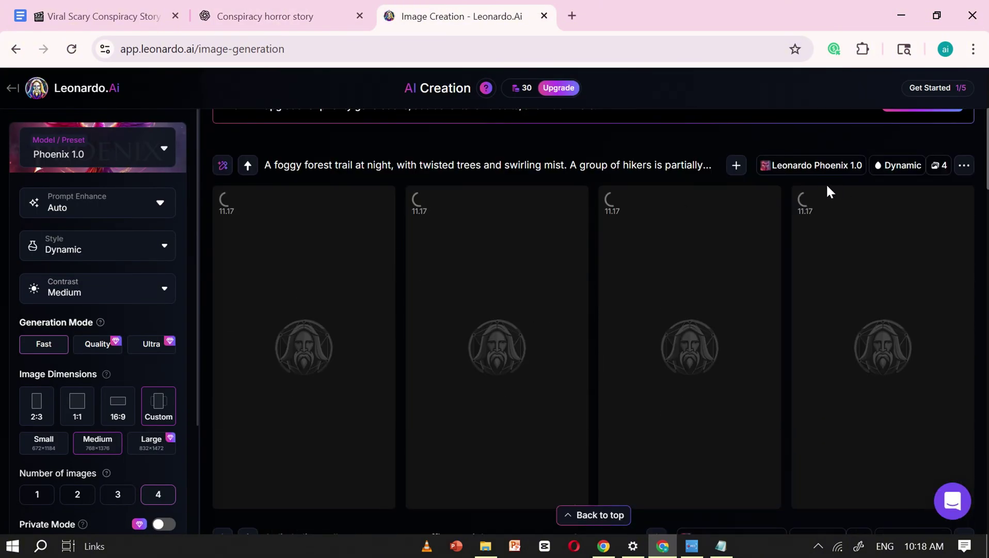
scroll(658, 484, "up", 5)
double_click(572, 139)
type("two")
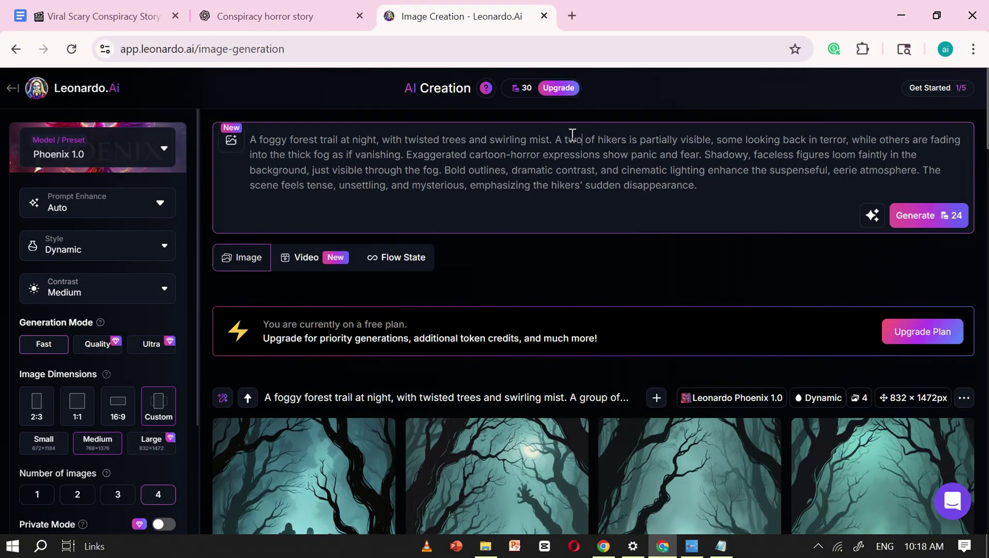
key("Return")
left_click(764, 132)
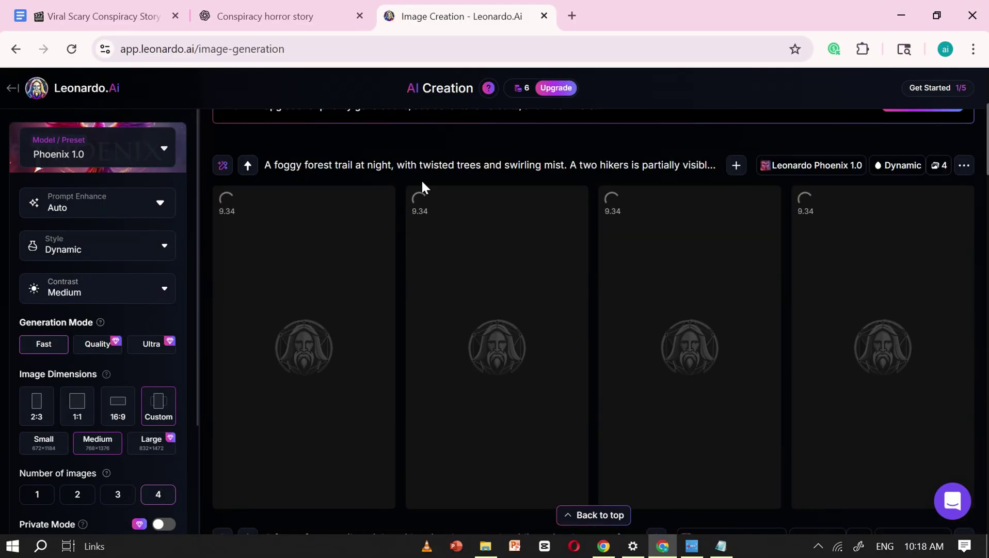
scroll(503, 170, "up", 5)
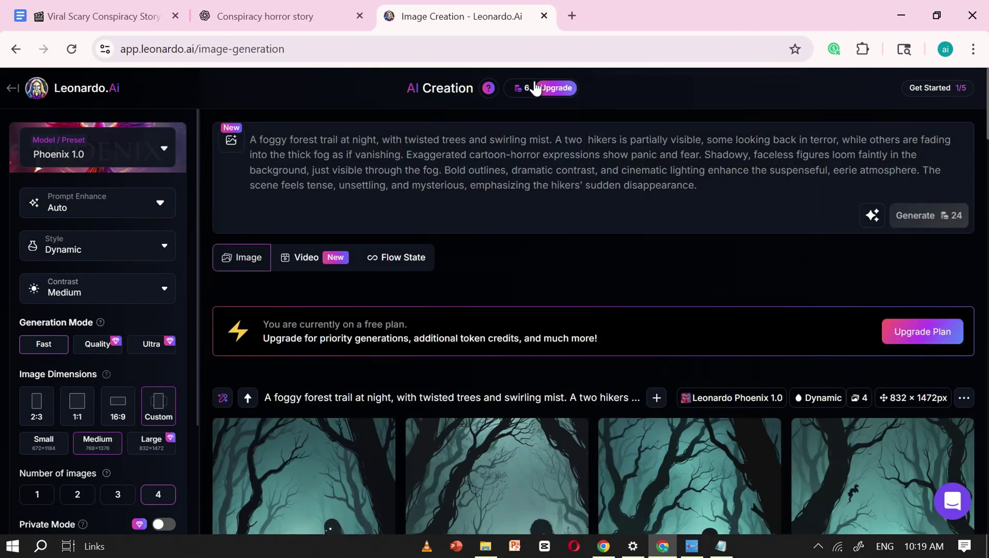
- Download the newspaper-office and fog-forest images, then log out of Leonardo.Ai
scroll(331, 176, "down", 15)
left_click(331, 177)
scroll(567, 163, "down", 15)
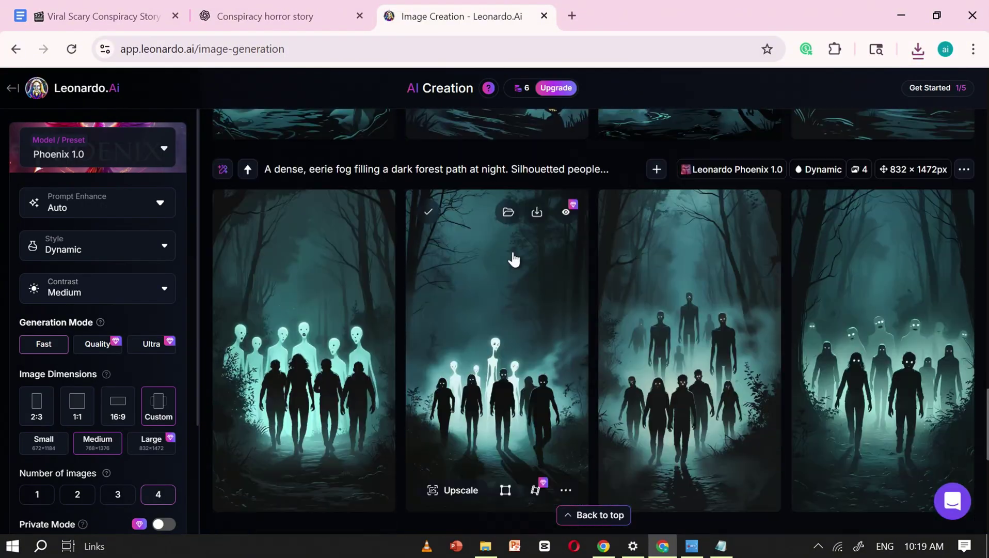
left_click(537, 212)
scroll(568, 280, "up", 10)
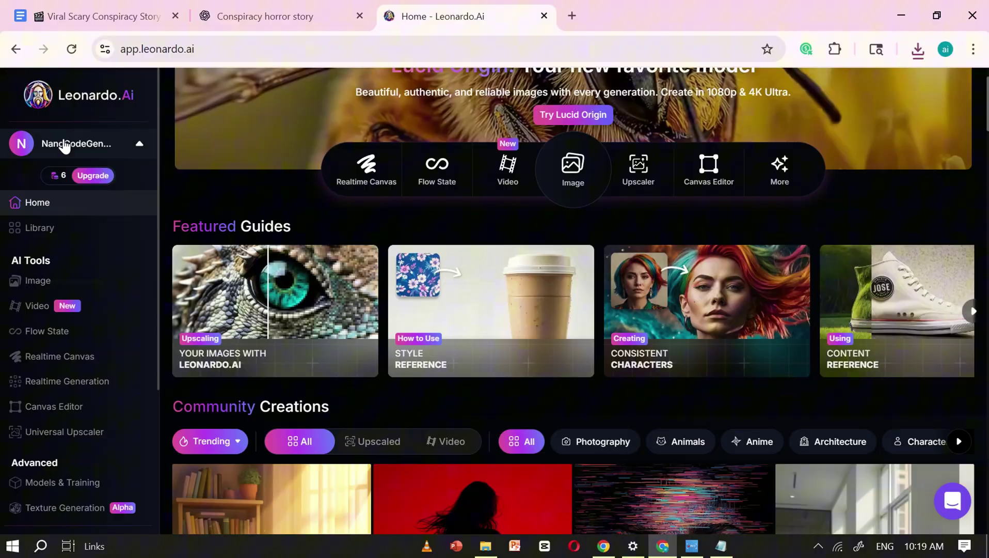
left_click(62, 145)
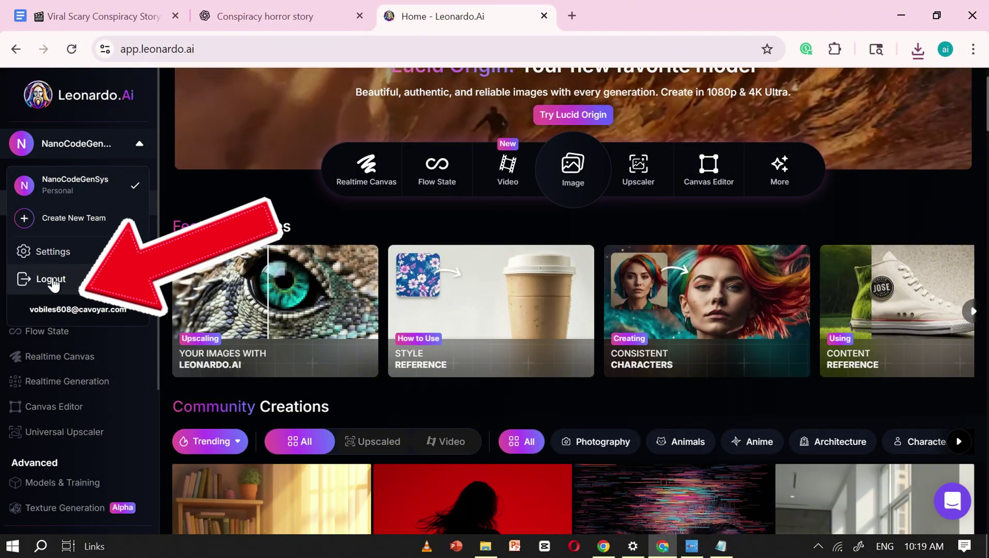
left_click(51, 279)
- Search 'temp mail', open temp-mail.org and copy its disposable address, then return to Leonardo.Ai
left_click(573, 16)
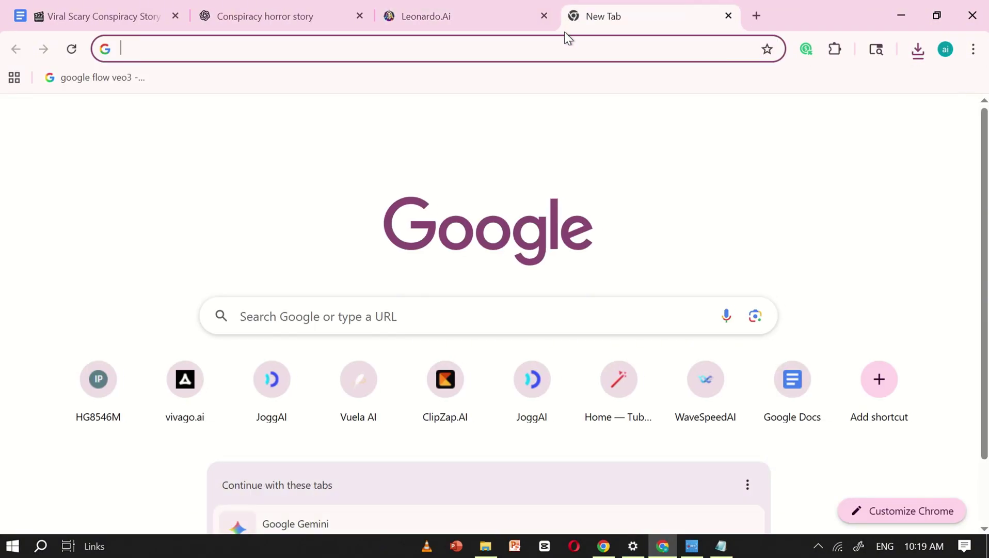
type("te")
left_click(216, 108)
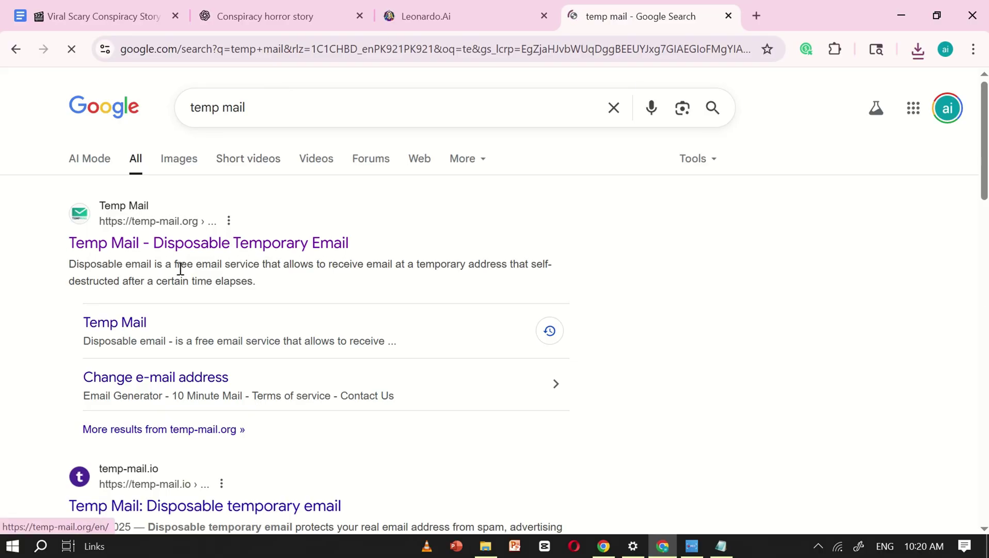
left_click(223, 249)
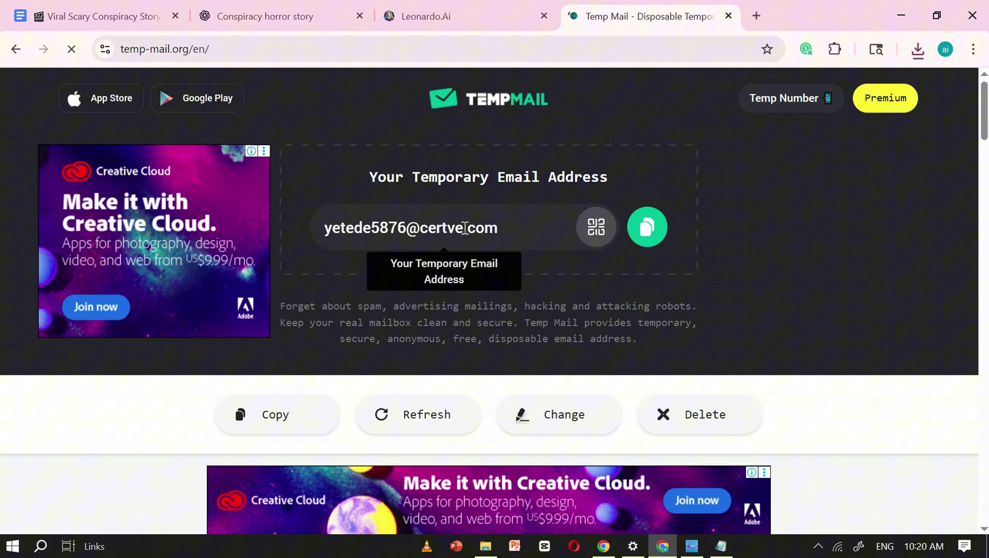
left_click(647, 228)
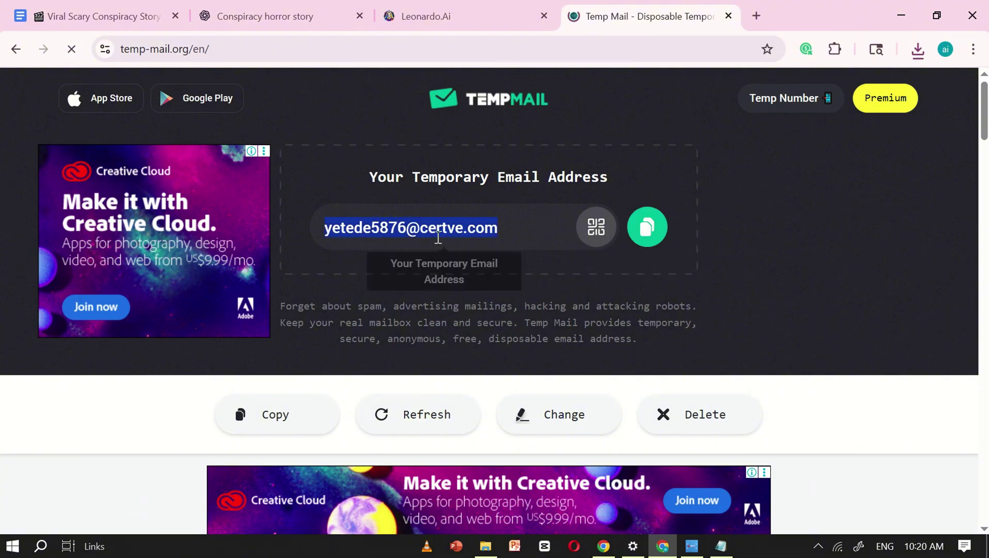
left_click(407, 16)
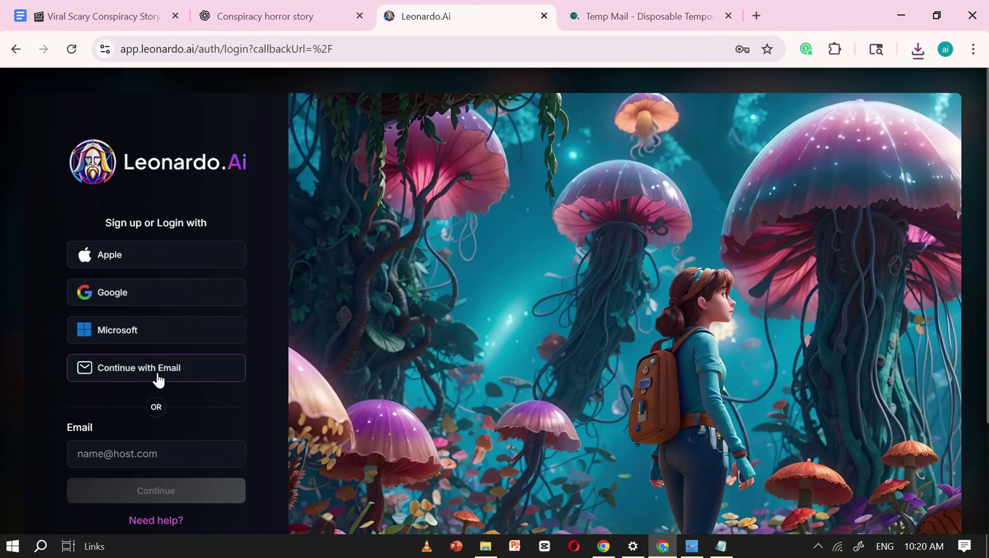
- Sign up for Leonardo.Ai with the temporary email address and a matching password
left_click(142, 448)
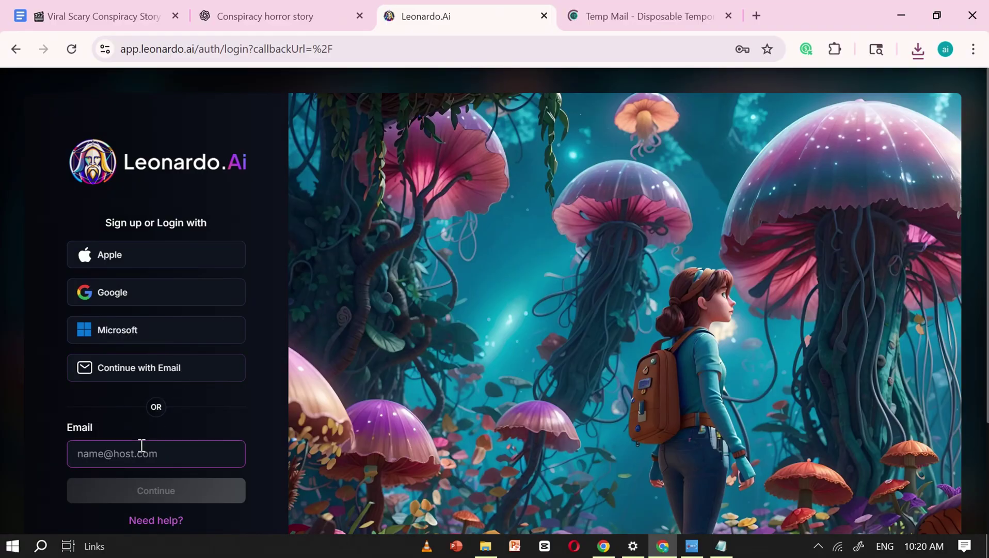
scroll(206, 299, "down", 3)
left_click(131, 304)
key("ctrl+v")
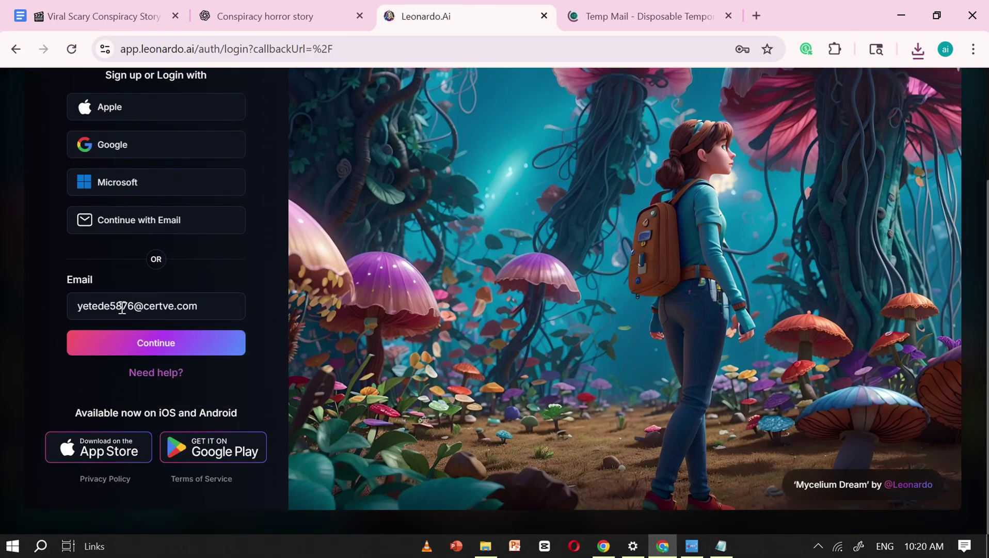
left_click(146, 349)
double_click(118, 246)
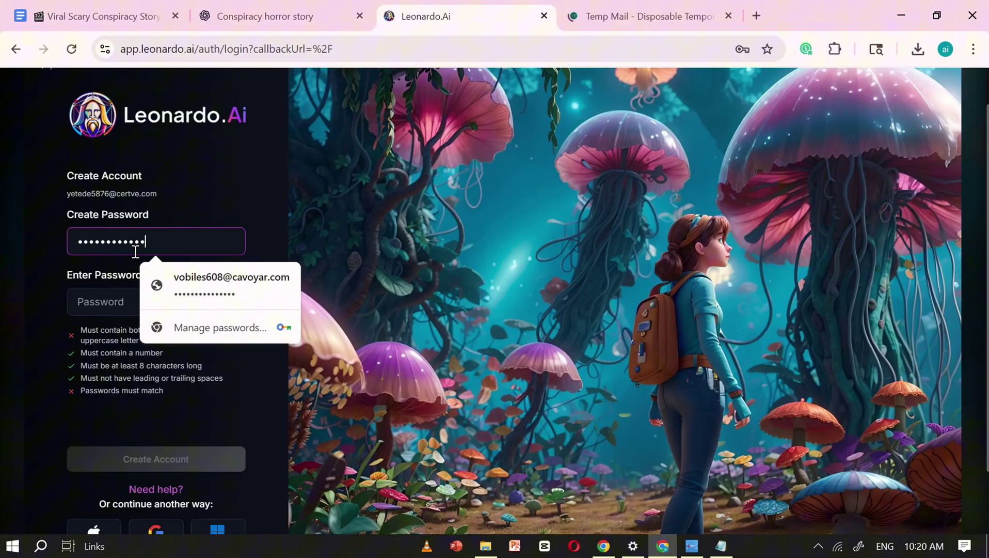
key("Tab")
type("***")
key("shift+Tab")
key("Tab")
type("*******")
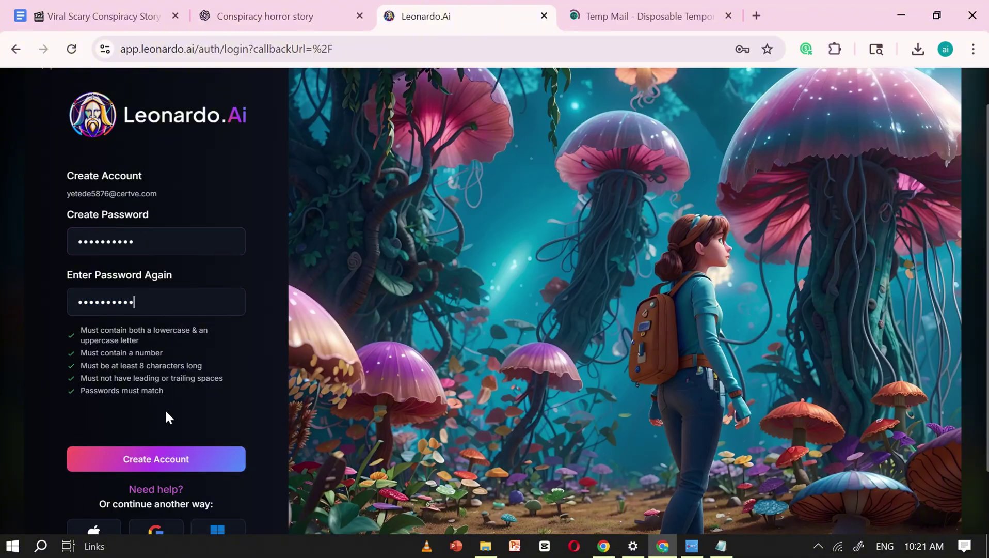
left_click(166, 457)
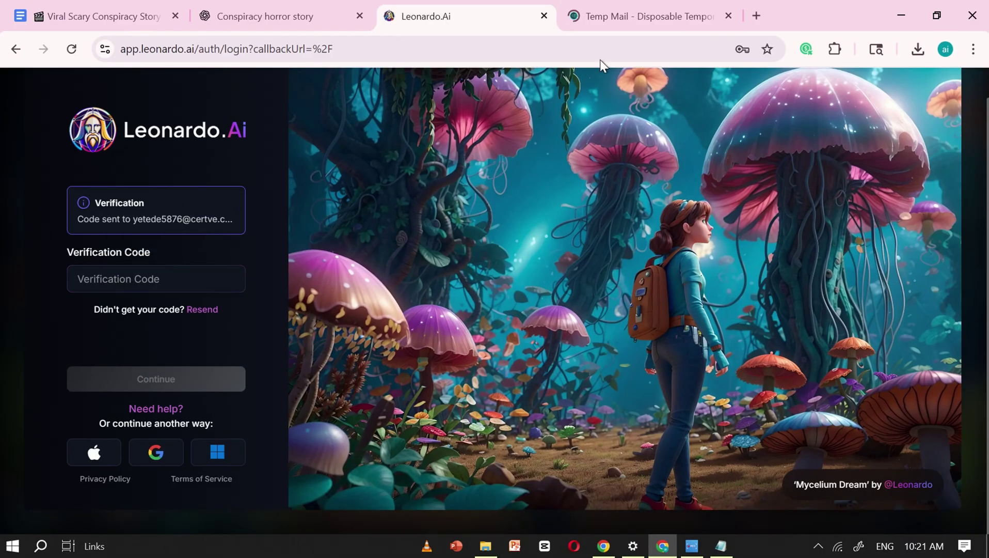
- Copy the verification code from the Temp Mail email and submit it in Leonardo.Ai
left_click(615, 17)
scroll(478, 204, "down", 8)
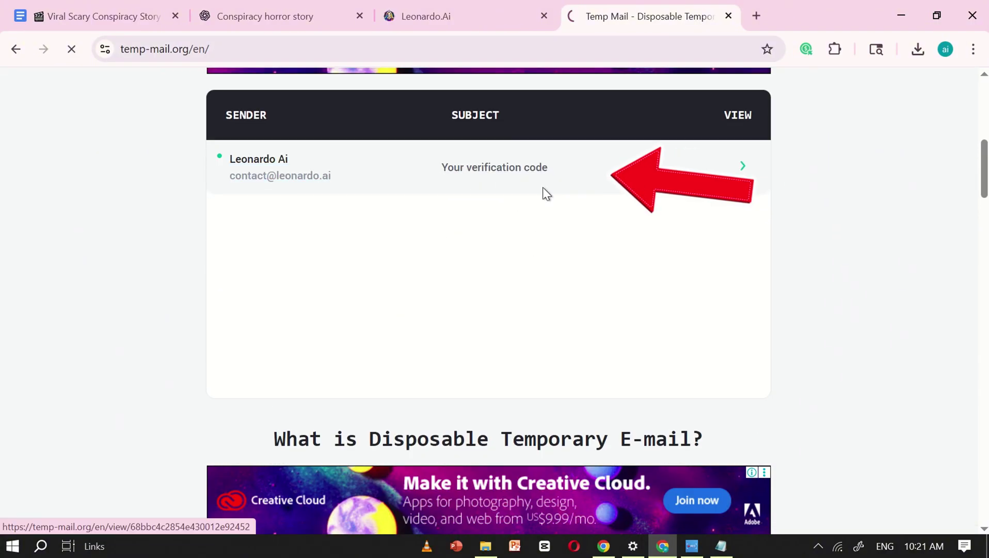
left_click(543, 188)
double_click(373, 270)
left_click(425, 16)
left_click(194, 274)
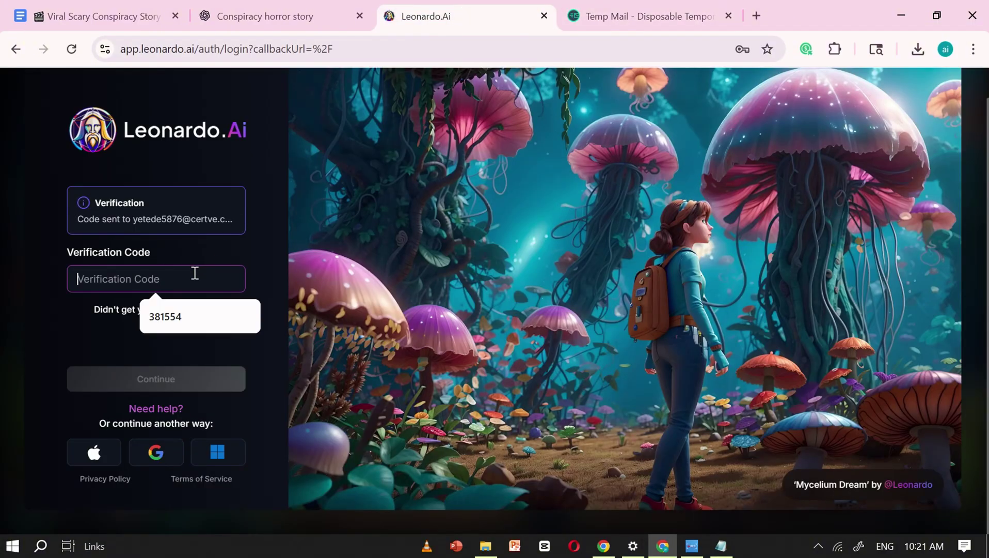
key("ctrl+v")
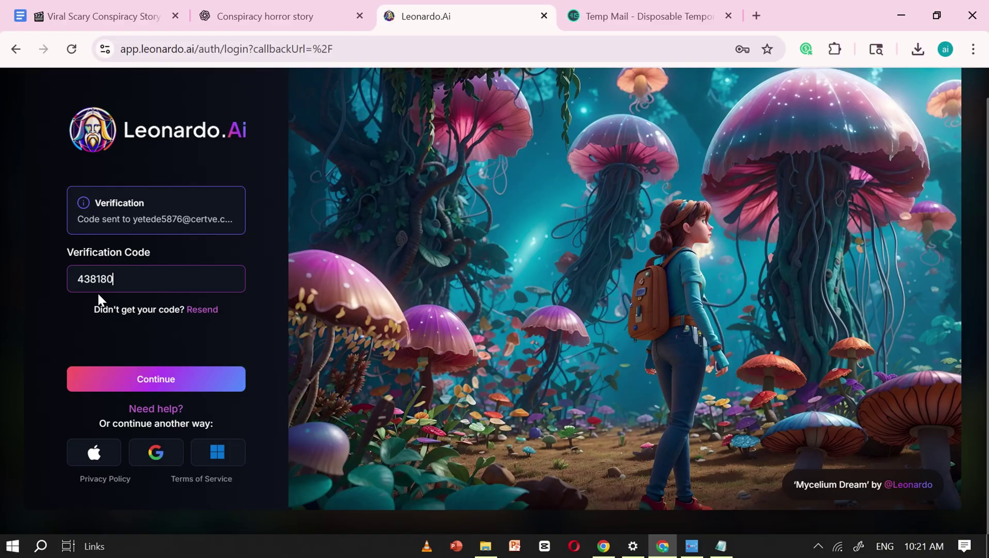
left_click(173, 380)
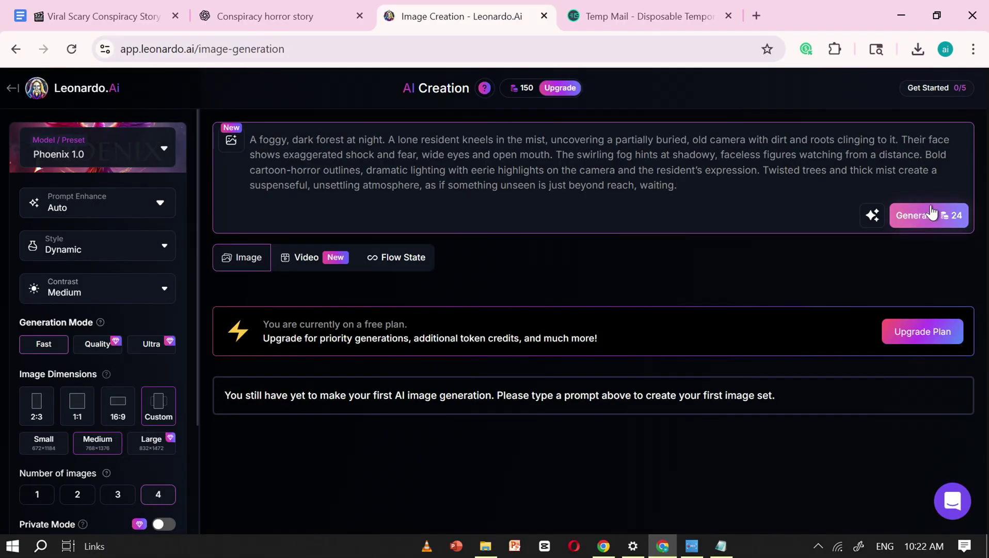
- Generate a four-image set from the next ChatGPT forest scene prompt
left_click(924, 140)
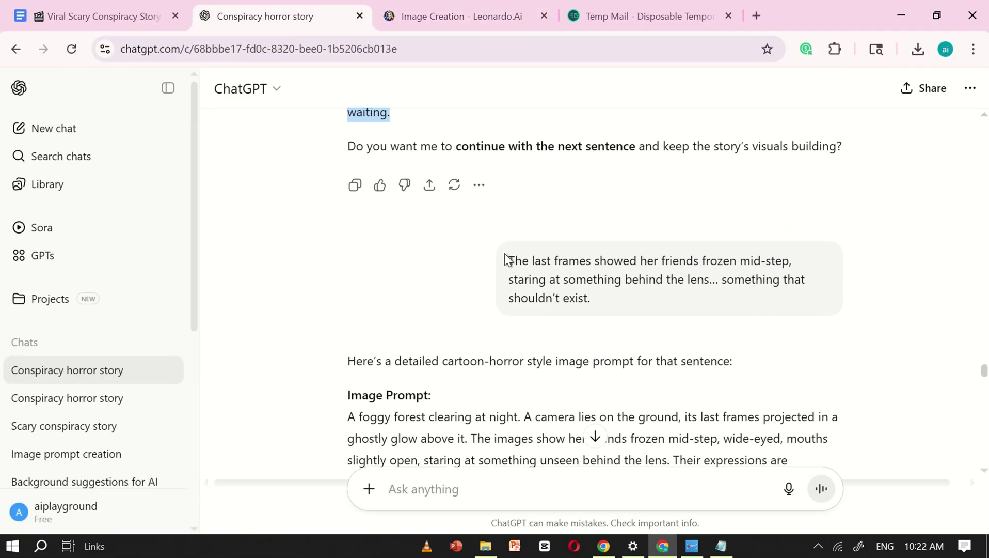
scroll(532, 232, "down", 4)
triple_click(532, 202)
key("ctrl+c")
left_click(462, 16)
left_click(921, 242)
key("ctrl+a")
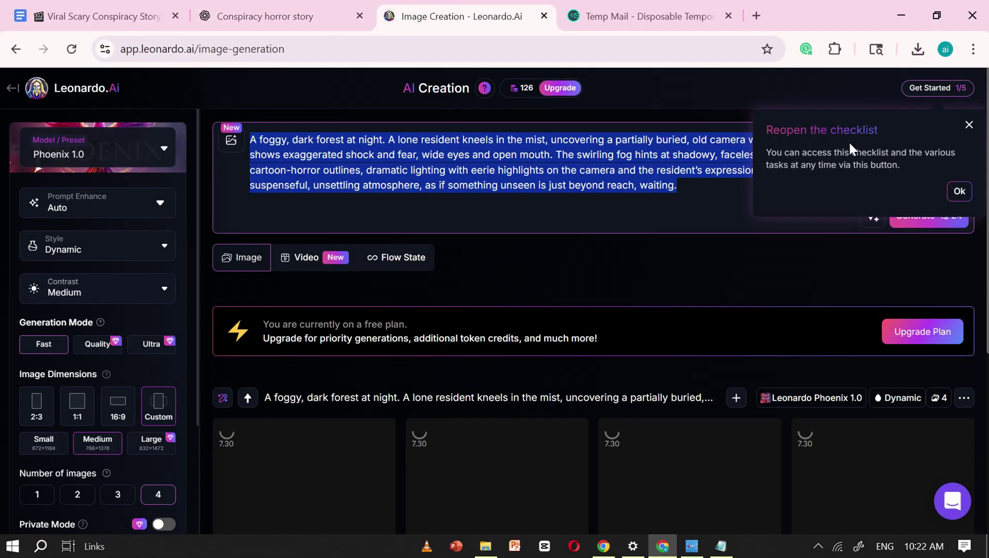
key("ctrl+v")
left_click(932, 217)
left_click(279, 16)
- Generate images from the dimly lit office prompt
scroll(583, 232, "up", 5)
scroll(584, 232, "down", 2)
triple_click(561, 258)
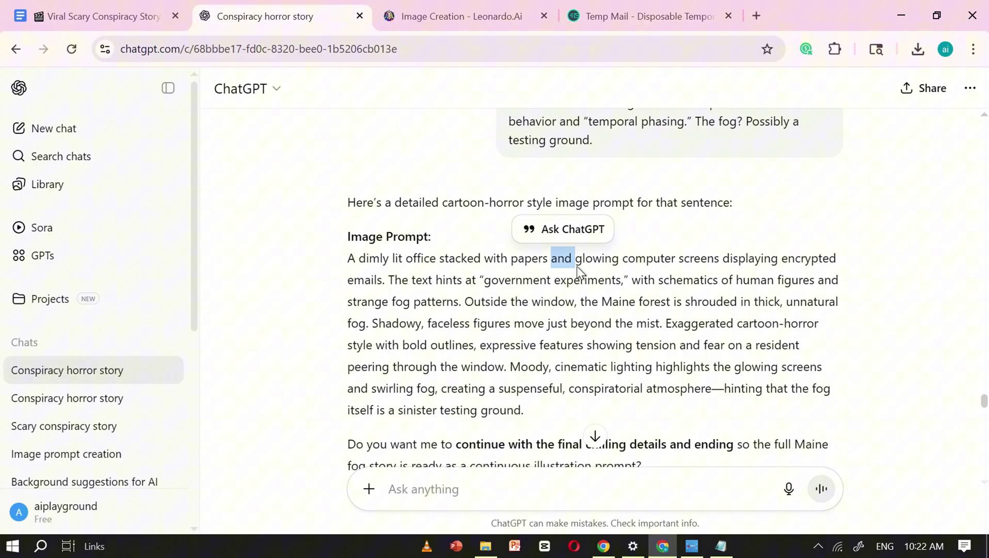
key("ctrl+c")
left_click(462, 16)
left_click(614, 186)
key("ctrl+a")
key("ctrl+v")
left_click(924, 231)
- Generate images from the fog-filled forest prompt
left_click(265, 16)
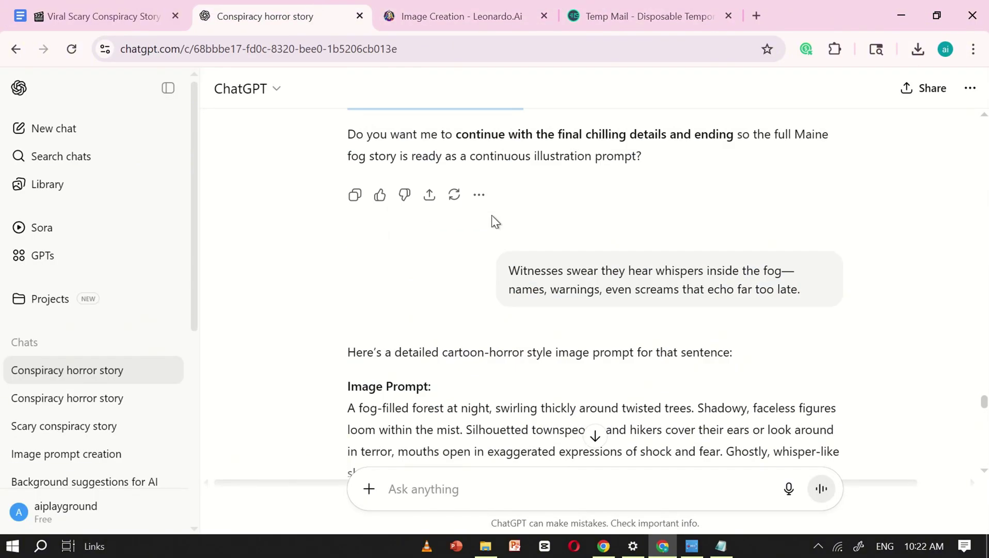
scroll(510, 228, "down", 2)
triple_click(516, 361)
key("ctrl+c")
left_click(462, 16)
key("ctrl+a")
key("ctrl+v")
left_click(938, 239)
- Paste the fog-covered forest prompt and reuse the foggy forest clearing prompt
left_click(279, 16)
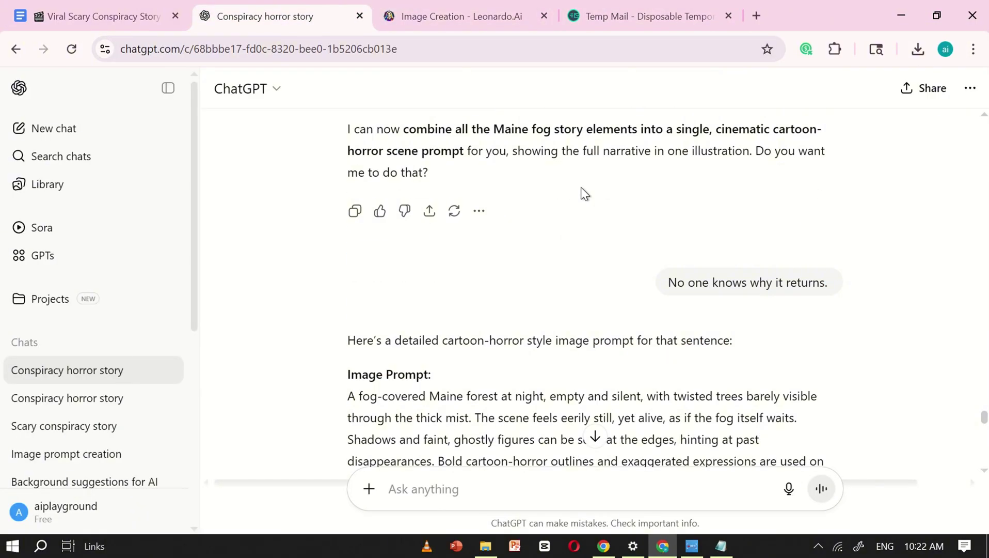
scroll(582, 194, "down", 5)
triple_click(542, 171)
left_click(462, 16)
key("ctrl+a")
key("ctrl+v")
left_click(925, 216)
scroll(671, 256, "down", 15)
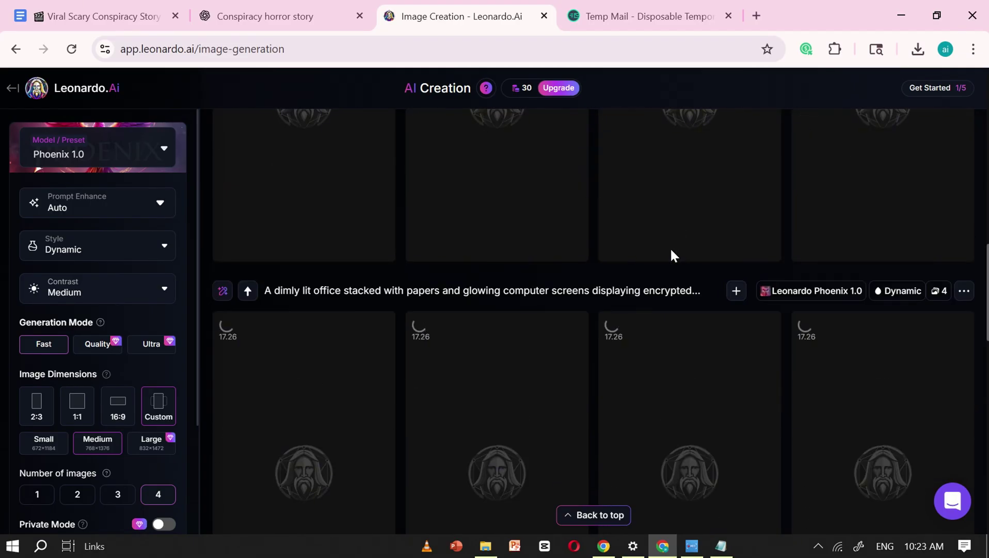
scroll(844, 212, "up", 2)
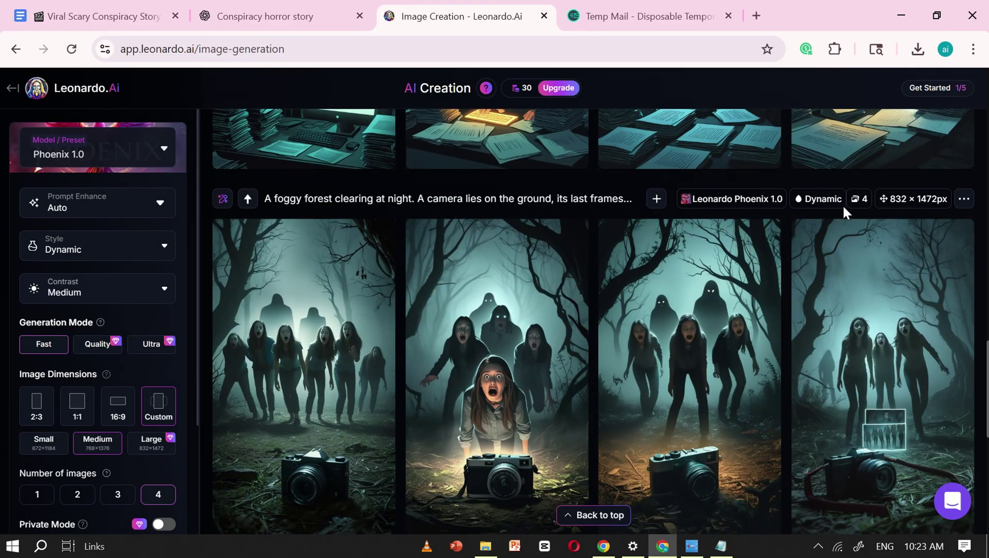
left_click(657, 198)
left_click(246, 259)
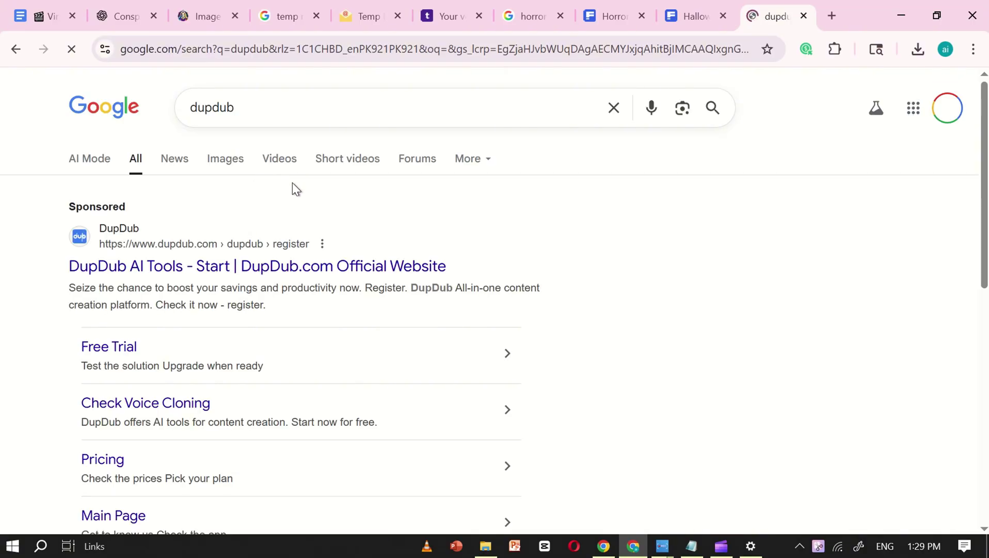
- Open DupDub from the search results, log in with Google, and open the AI voiceover editor
left_click(404, 267)
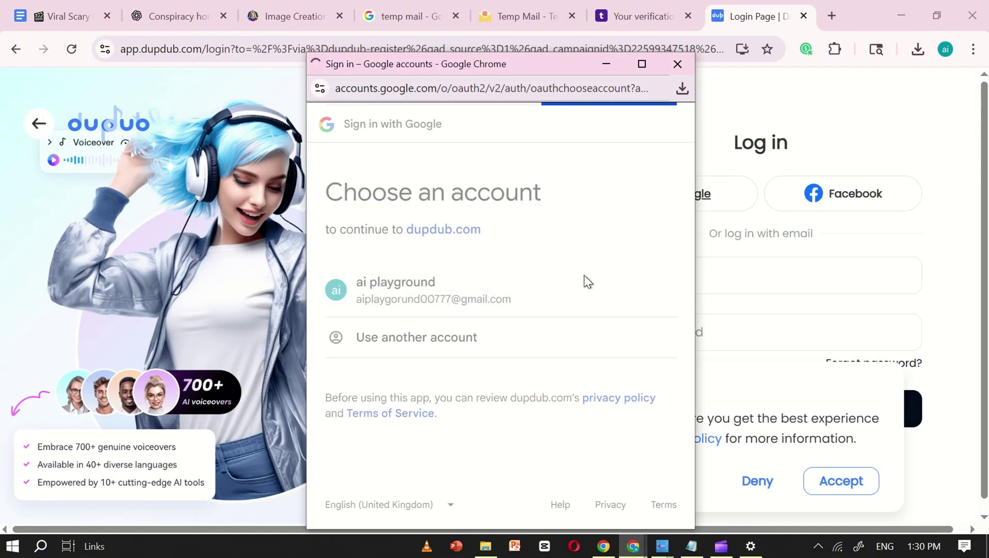
left_click(584, 280)
left_click(566, 437)
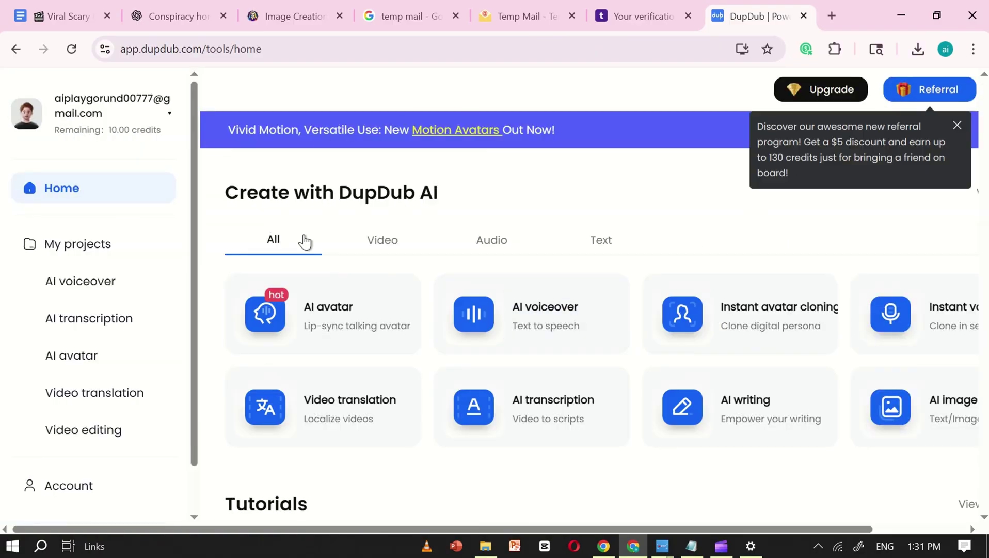
left_click(543, 318)
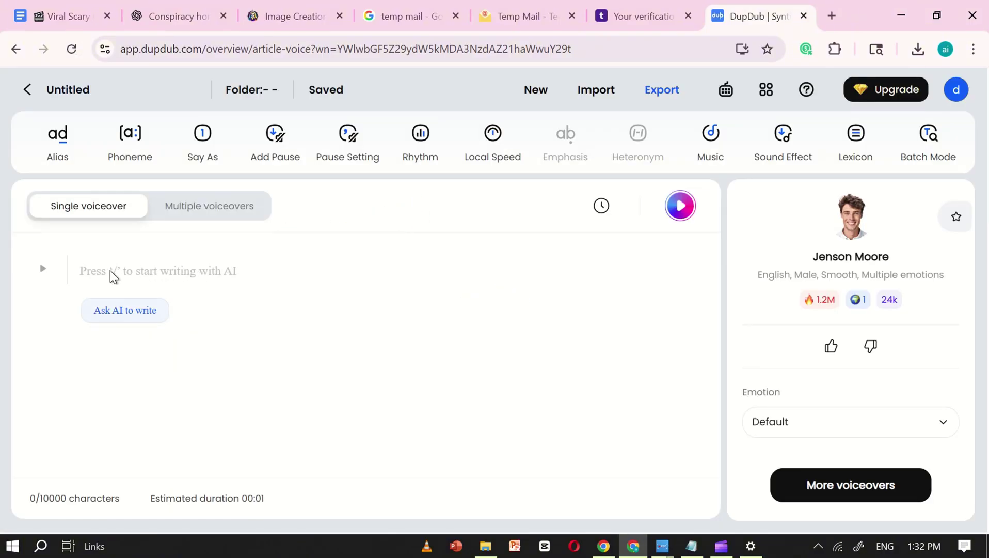
- Copy the entire Maine fog story from Notepad and paste it into DupDub's script editor
key("alt+Tab")
left_click(6, 50)
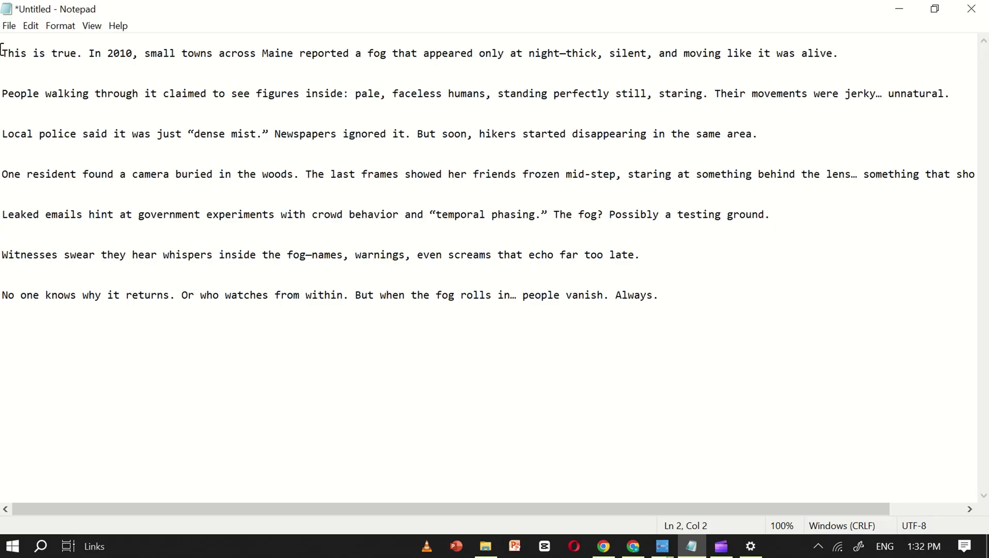
left_click_drag(2, 50, 752, 332)
key("ctrl+c")
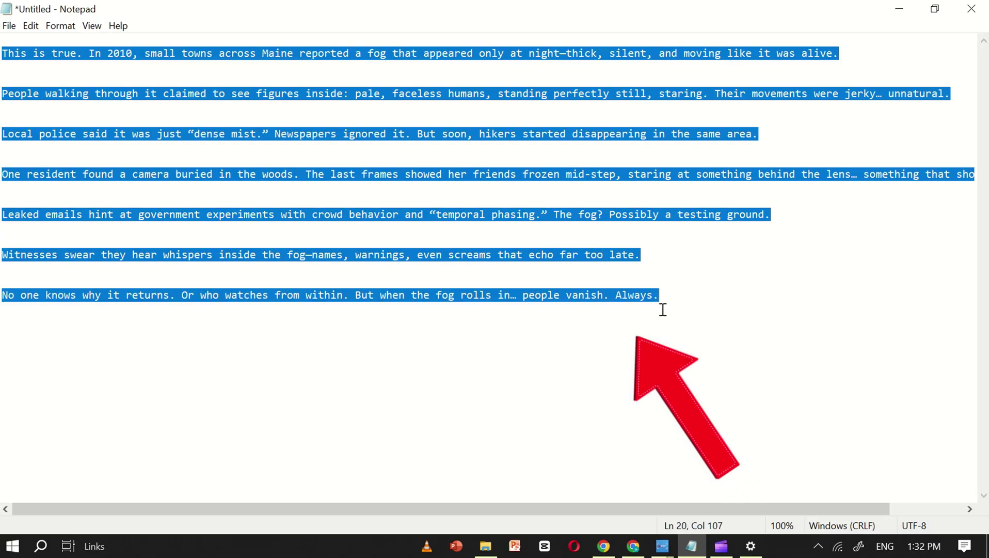
key("alt+Tab")
left_click(95, 278)
key("ctrl+v")
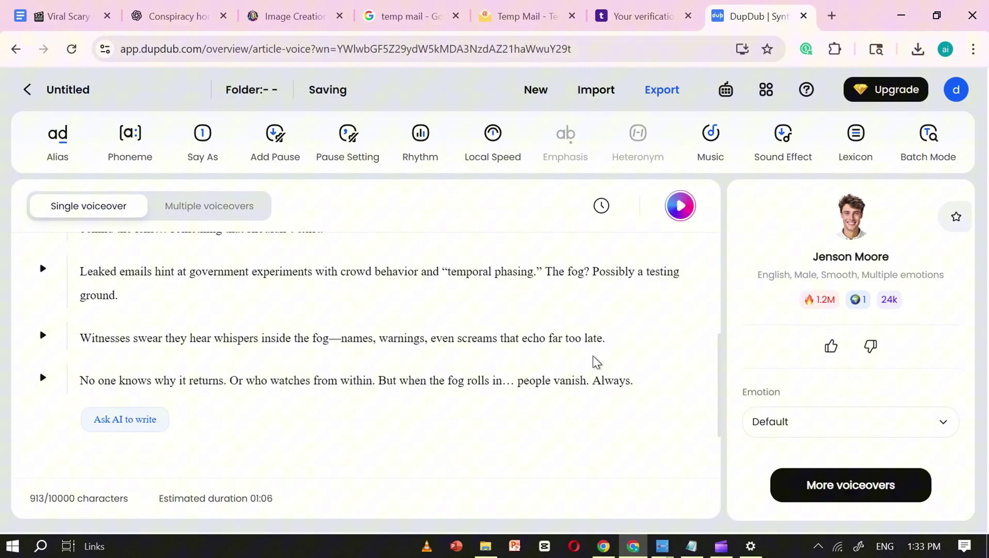
scroll(858, 326, "down", 3)
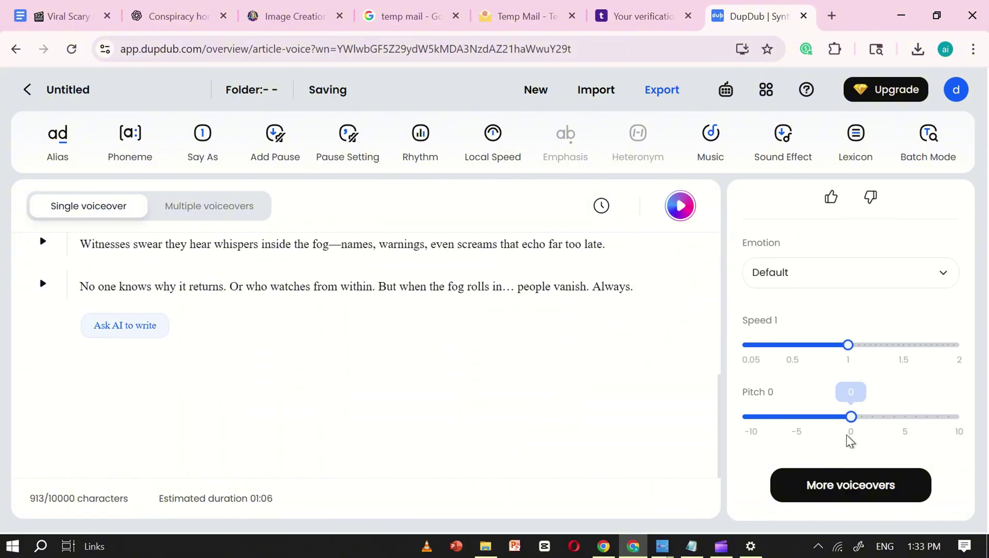
scroll(849, 455, "up", 3)
- Filter the voice library to male English Scary Content voices
left_click(843, 491)
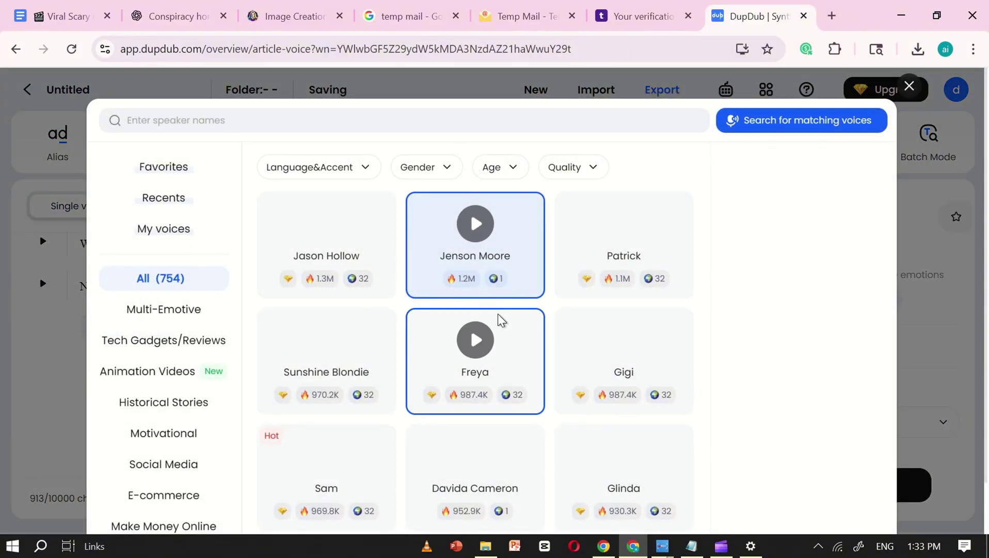
left_click(432, 168)
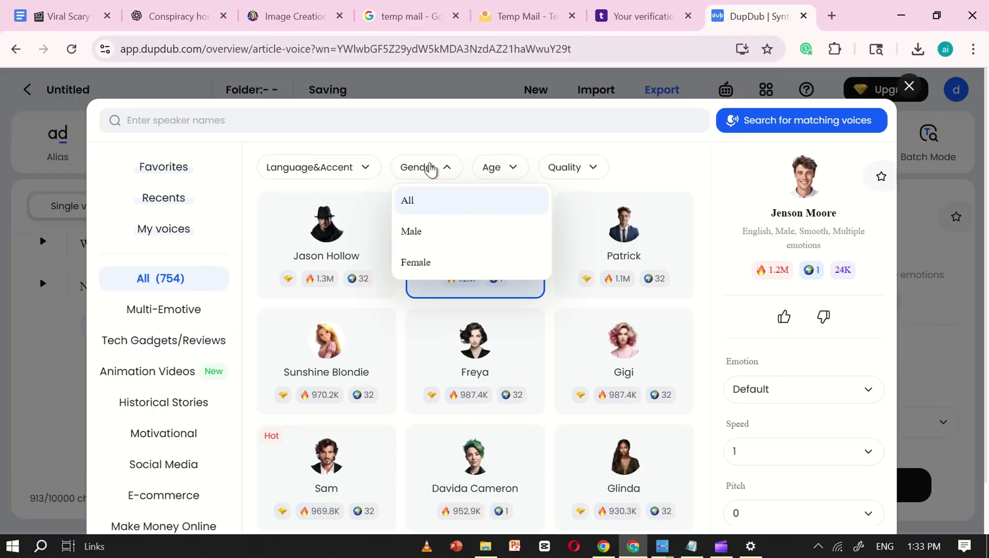
left_click(422, 232)
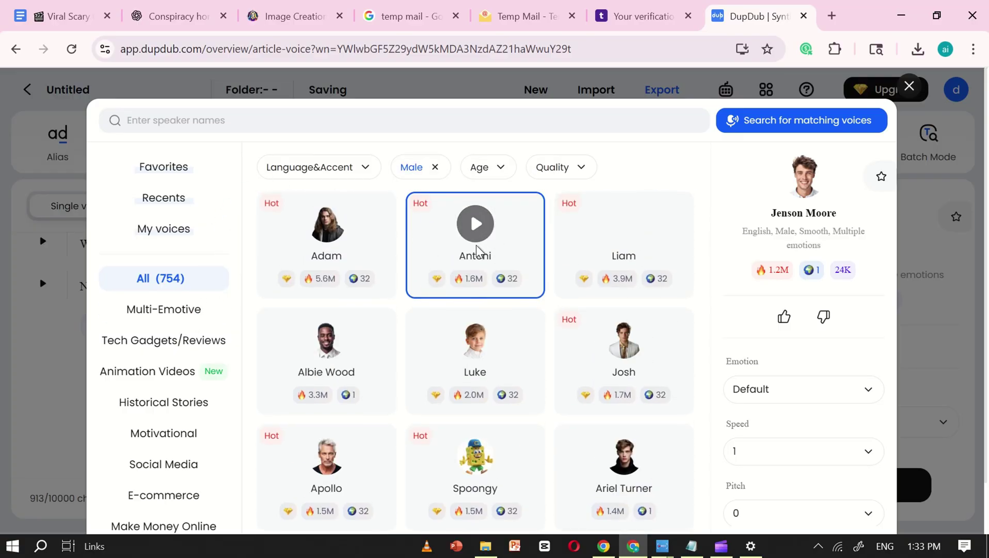
left_click(324, 168)
left_click(304, 401)
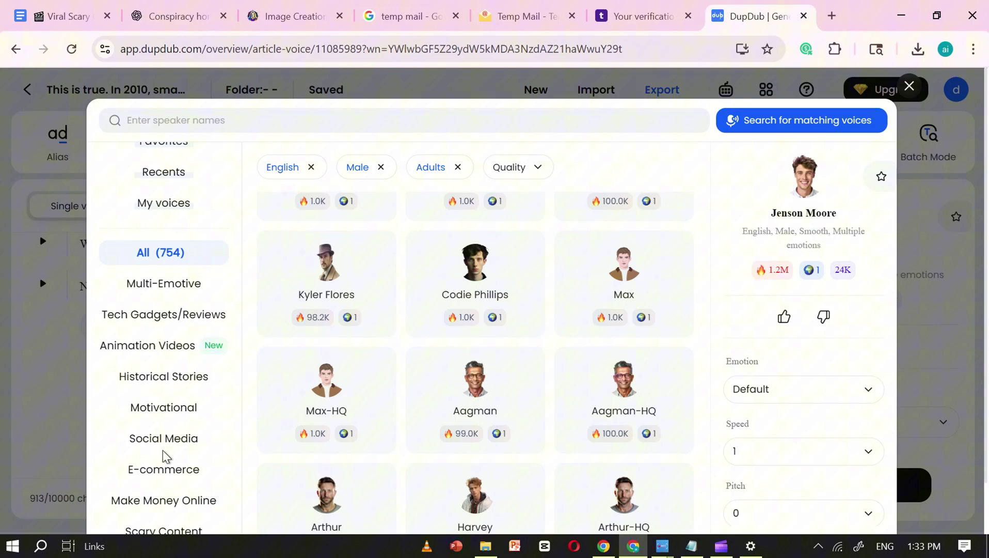
scroll(150, 413, "down", 2)
scroll(170, 365, "down", 2)
left_click(165, 403)
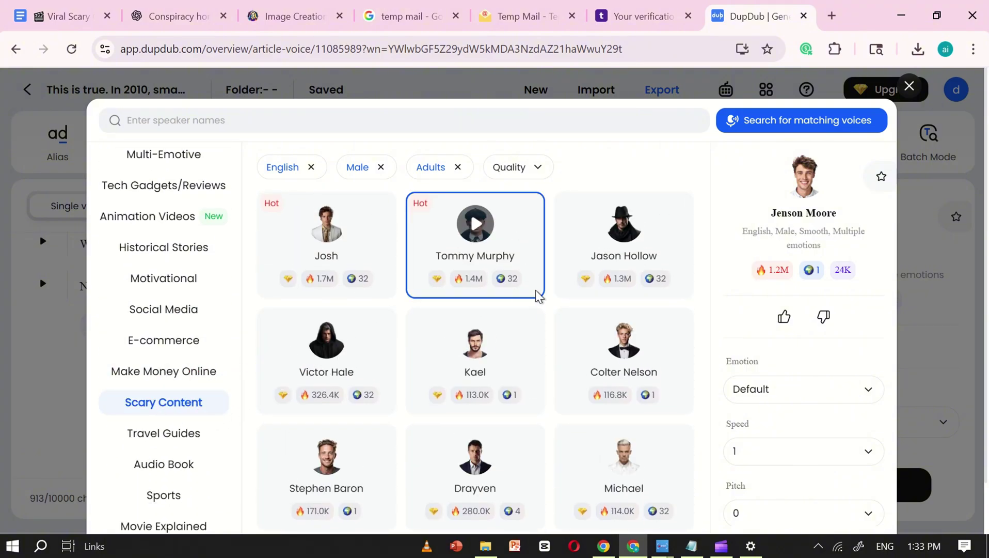
- Preview and select Tommy Murphy as the narrator, then bring up the export options
mouse_move(460, 225)
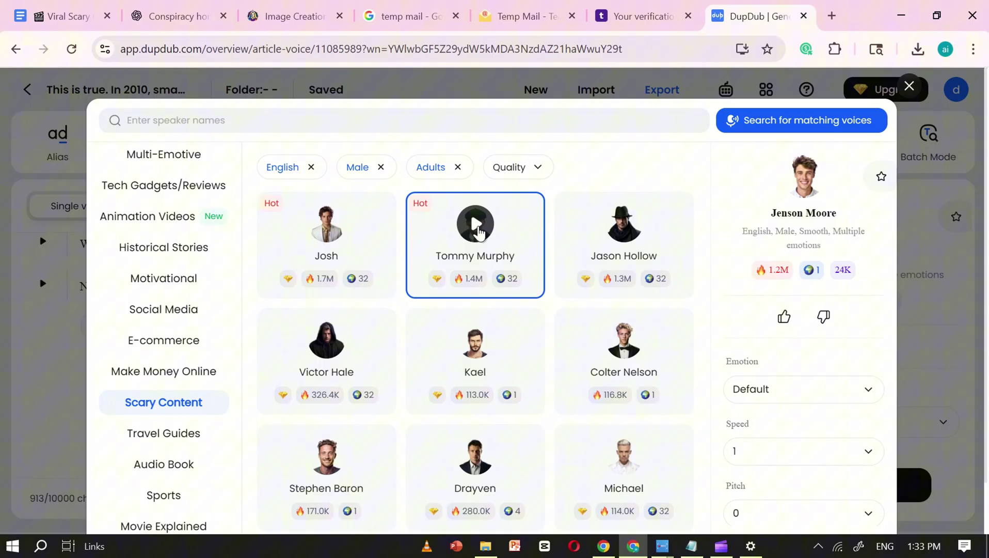
left_click(478, 231)
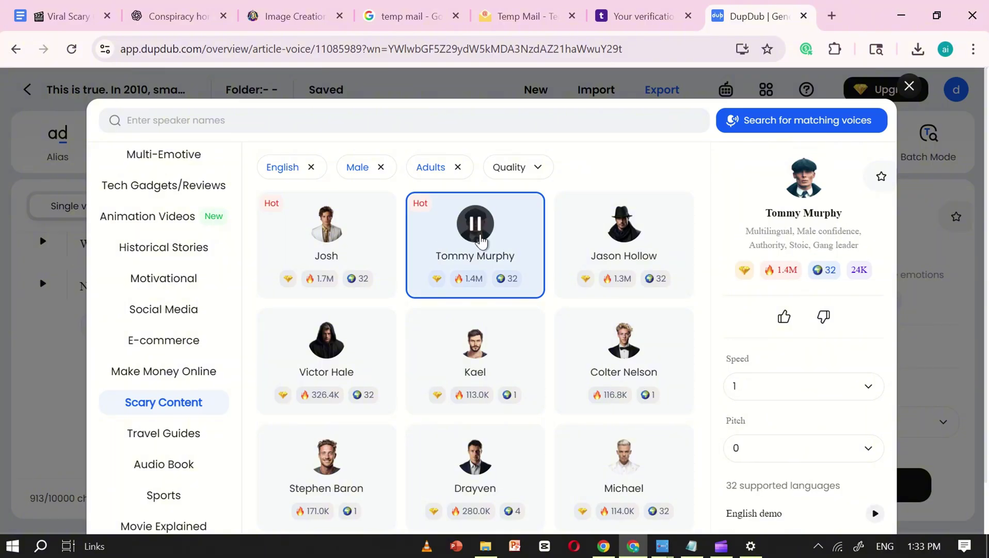
scroll(972, 436, "down", 1)
left_click(803, 499)
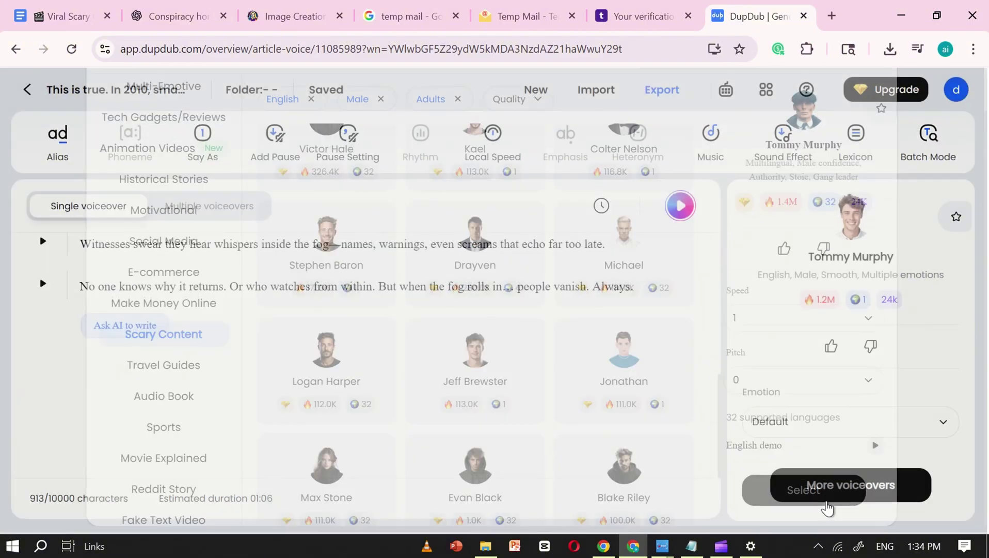
left_click(663, 90)
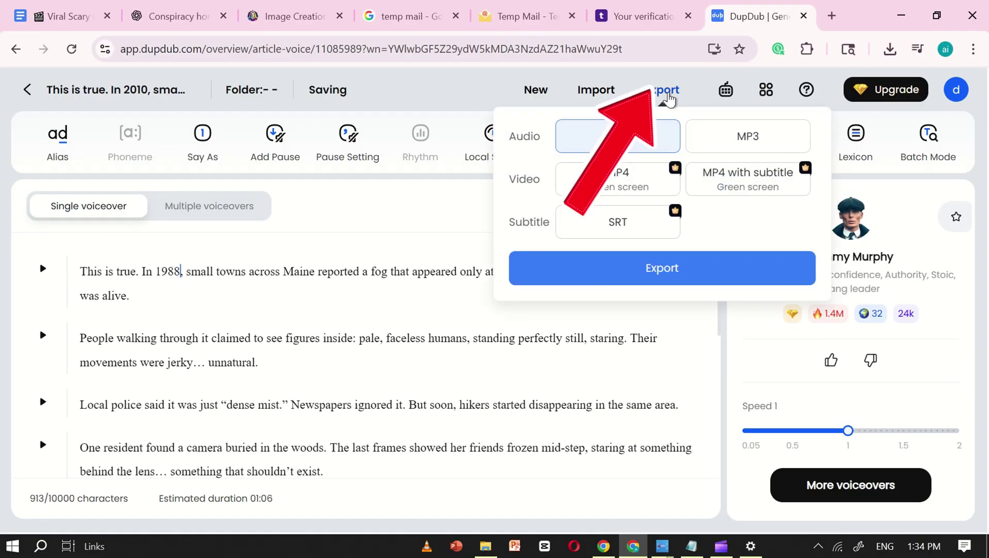
- Choose MP3 under Audio and export the narrated fog story
left_click(748, 137)
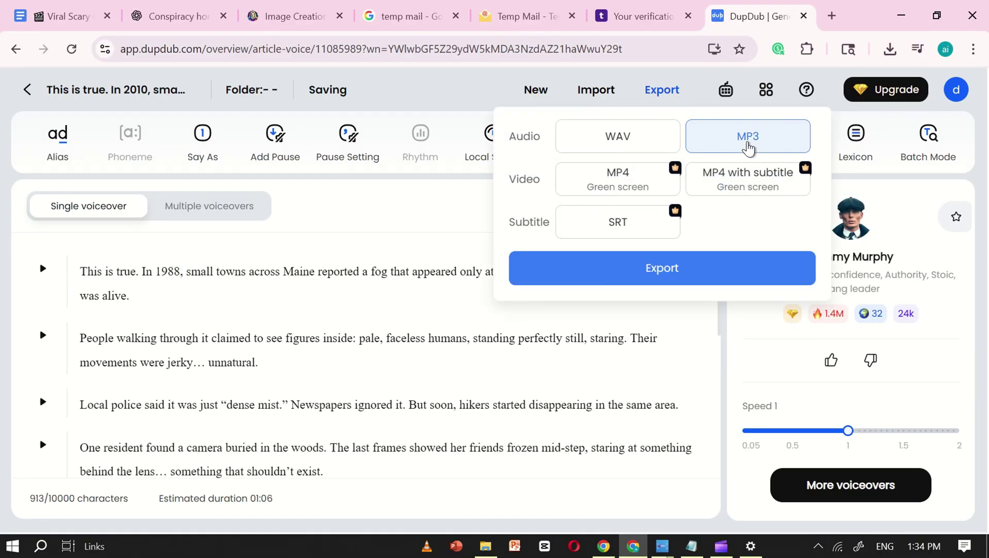
left_click(674, 274)
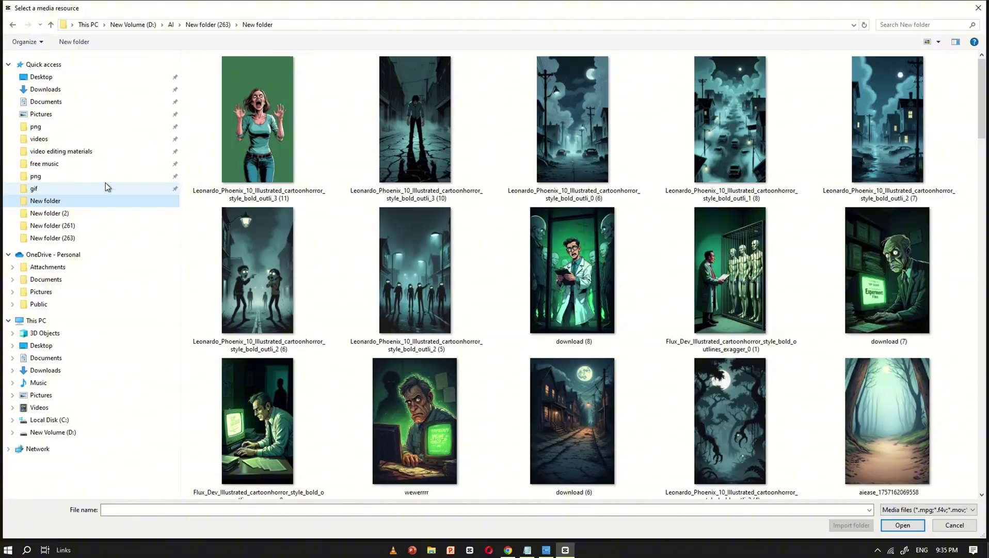
- Import all the downloaded fog-story images into CapCut
scroll(888, 206, "down", 5)
key("ctrl+a")
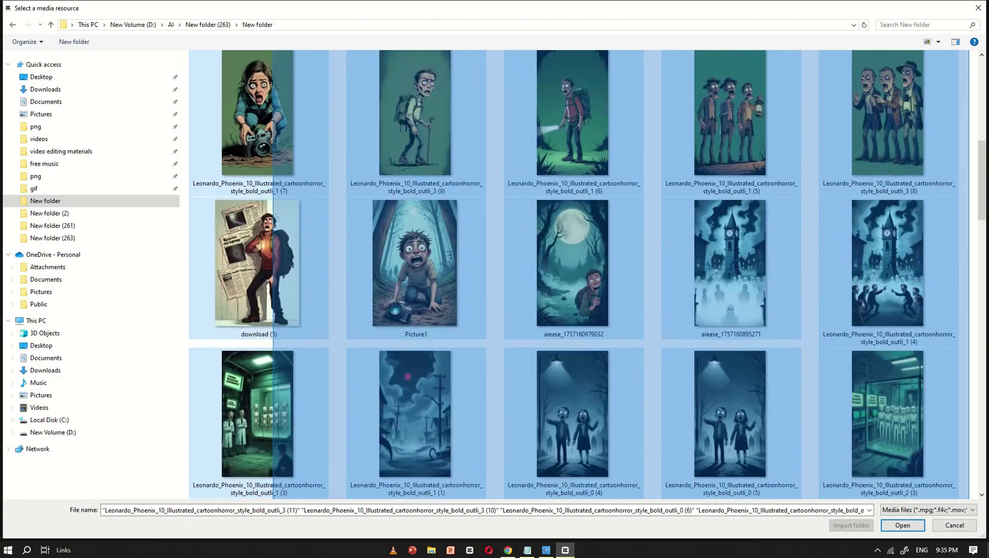
left_click(903, 524)
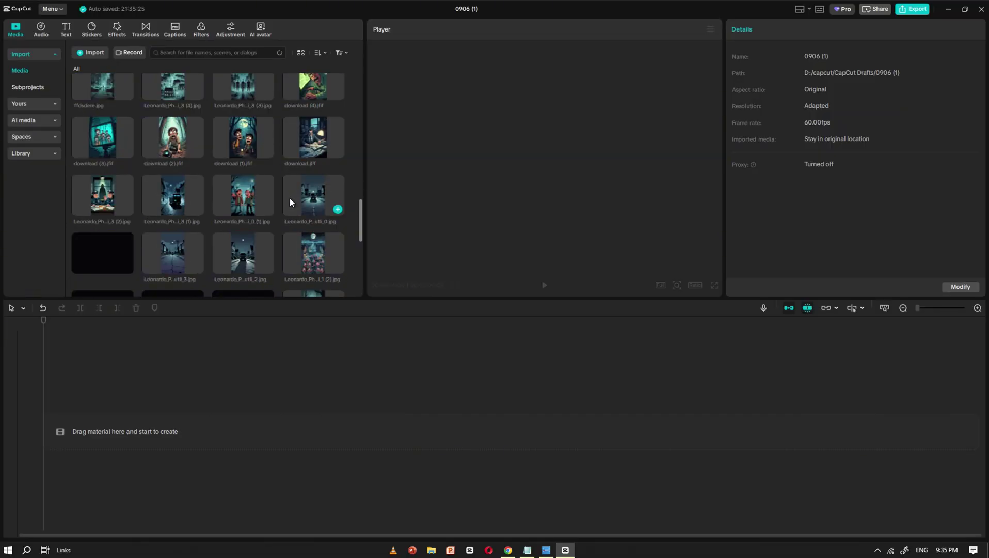
- Import the voiceover MP3 and place it on the timeline at 00:00, zoomed in
left_click(90, 52)
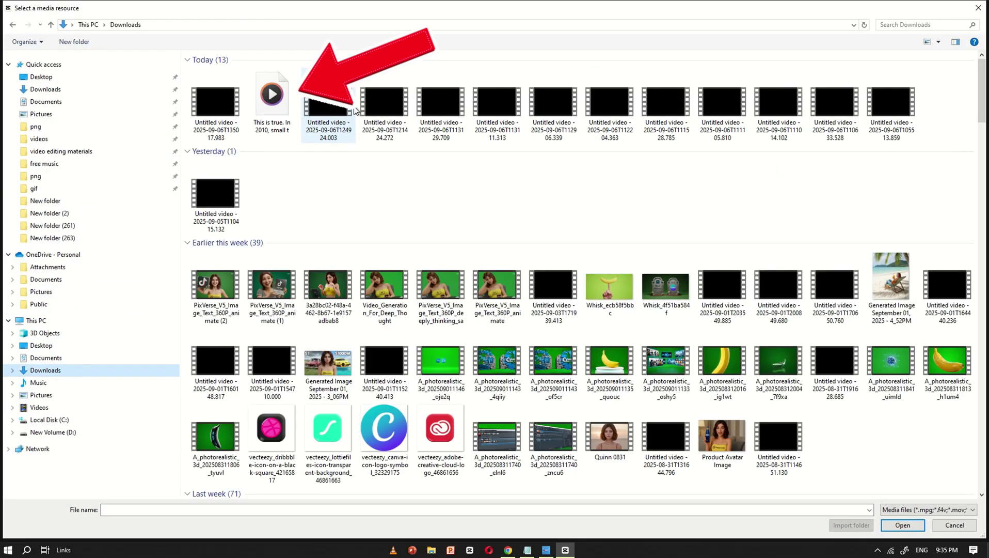
double_click(267, 98)
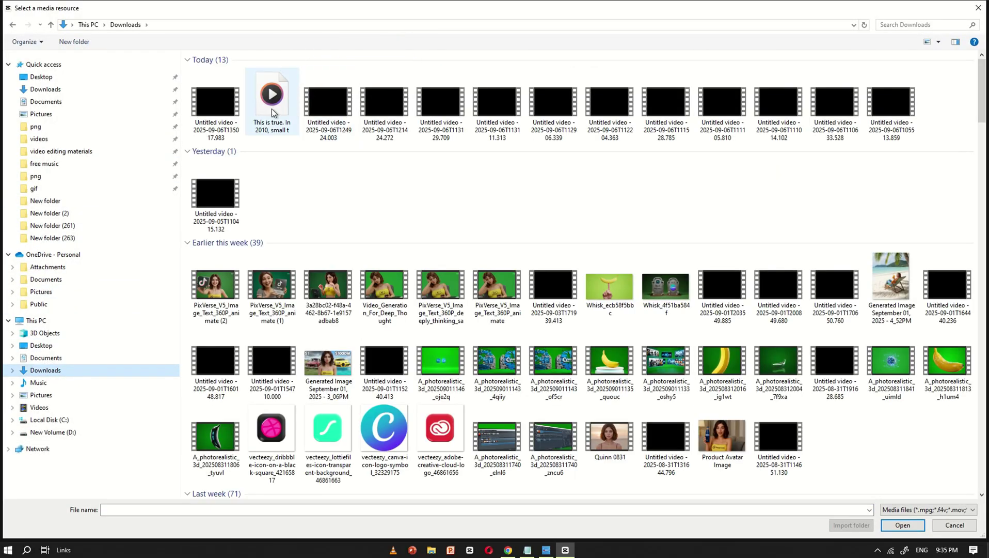
left_click_drag(168, 266, 124, 408)
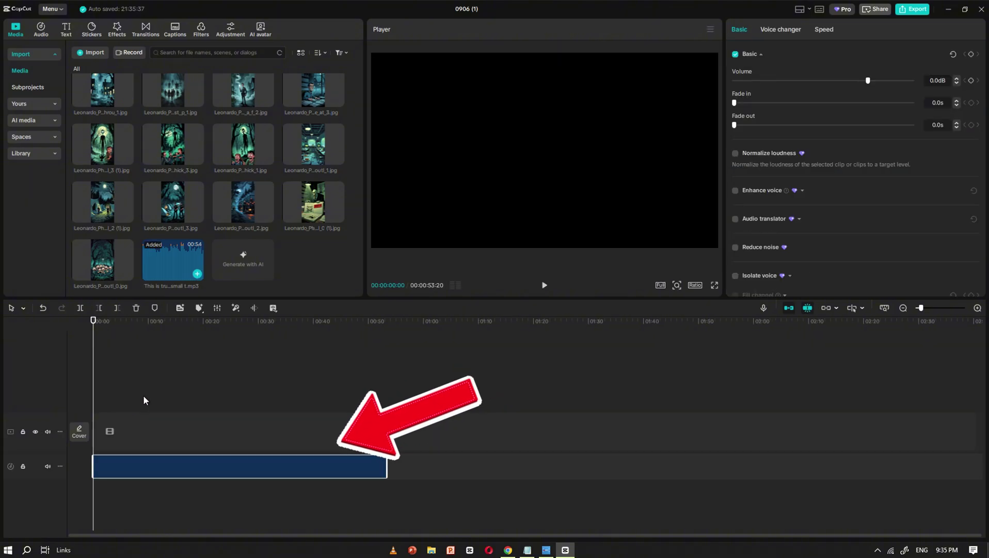
left_click(977, 309)
- Place the forest image at 00:00 on the video track and append further illustrations after it
left_click_drag(173, 125, 135, 413)
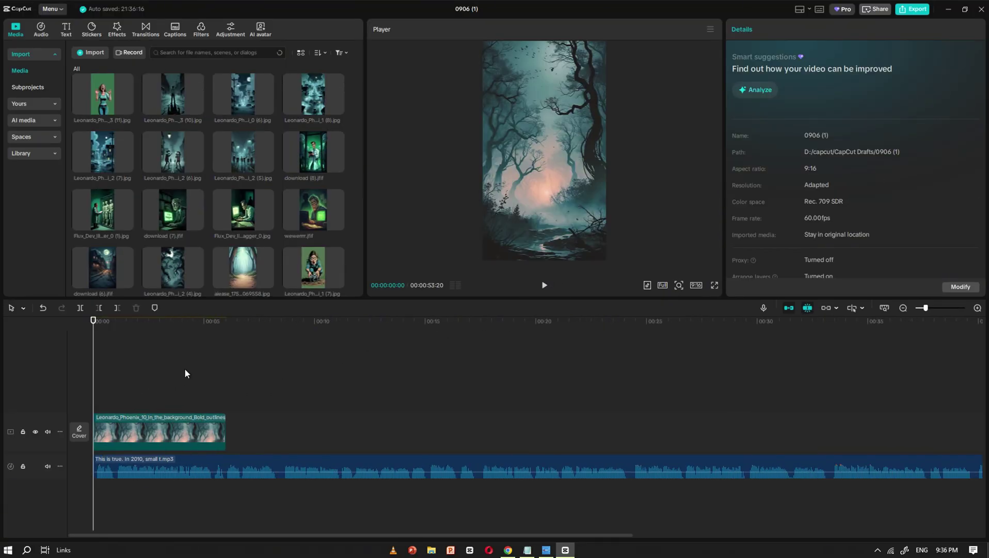
scroll(225, 364, "up", 5)
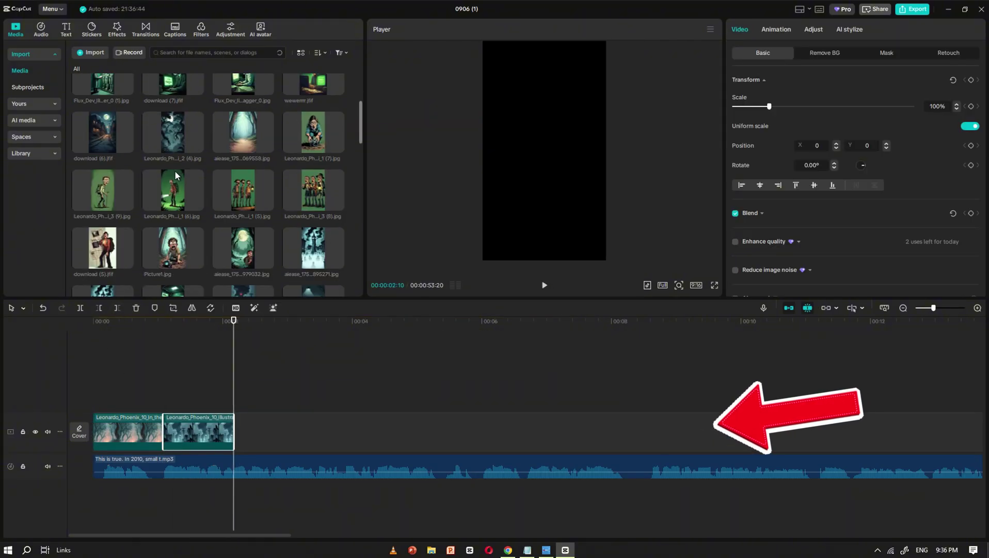
scroll(207, 206, "down", 10)
left_click(173, 266)
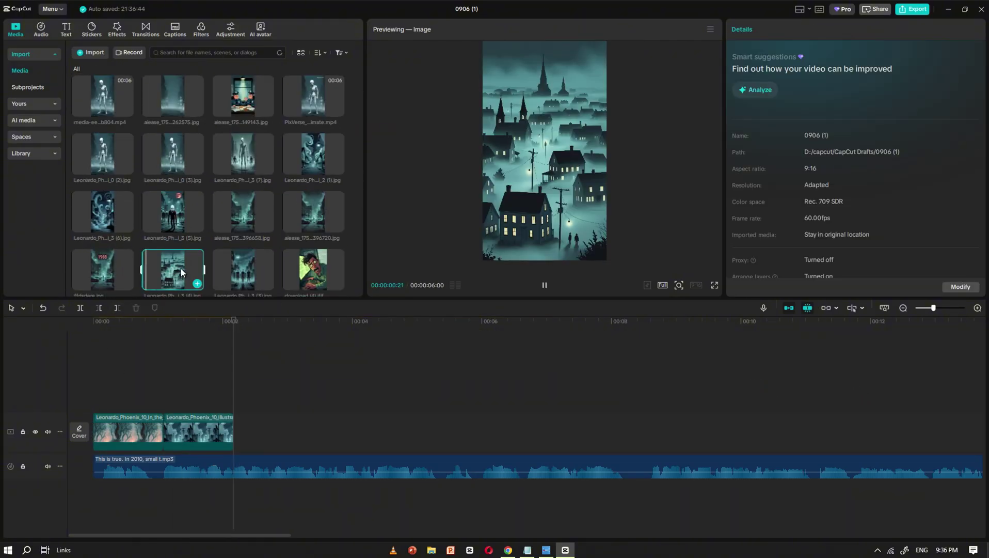
left_click(196, 281)
left_click(545, 285)
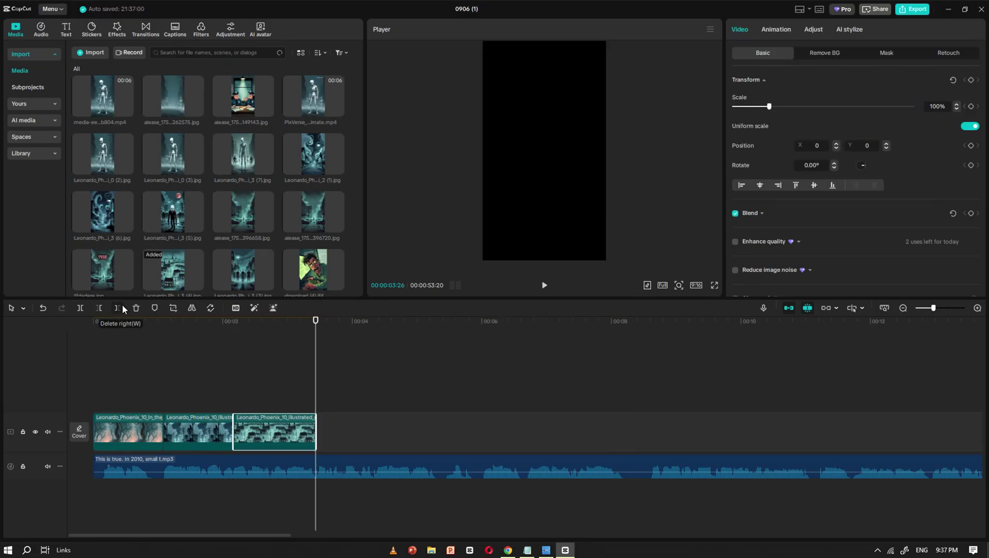
scroll(207, 180, "down", 5)
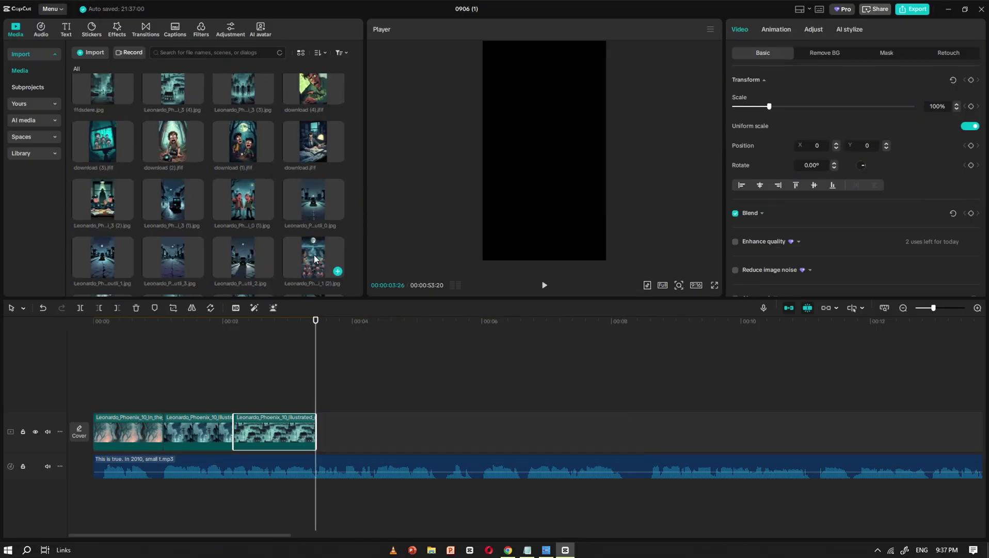
left_click_drag(313, 258, 335, 395)
left_click(446, 406)
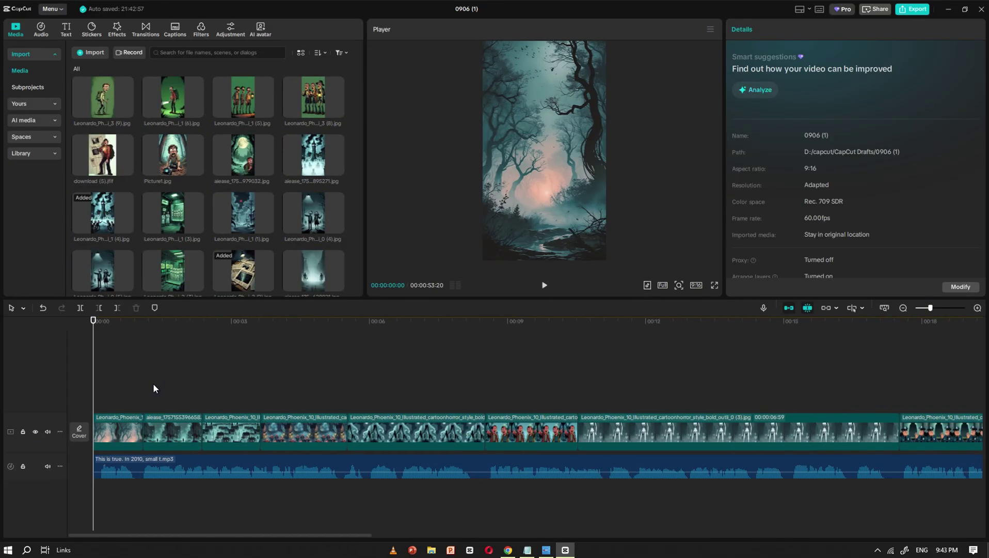
- Put the zombie image on a new top track and trim it to about one second
scroll(264, 189, "up", 5)
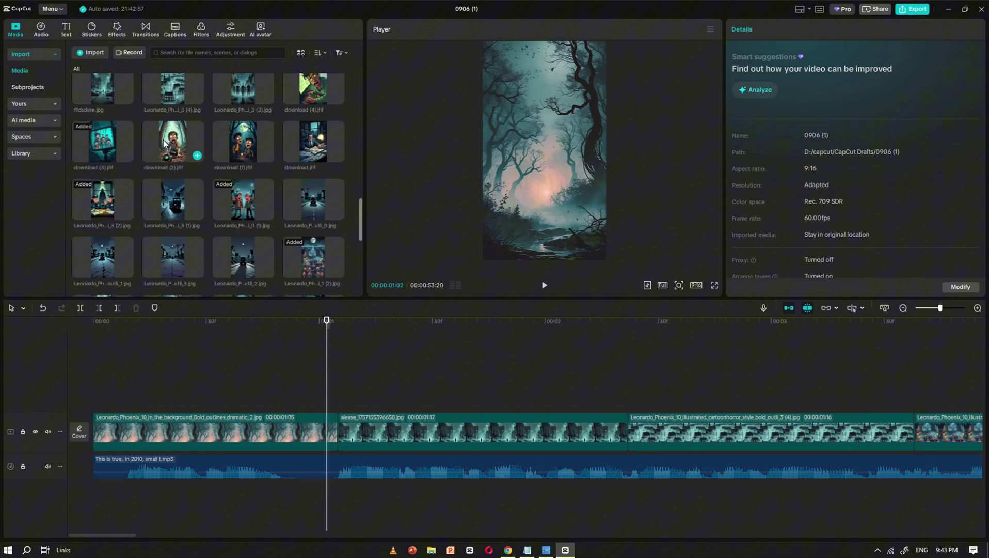
left_click_drag(173, 211, 97, 387)
left_click(260, 361)
left_click(352, 391)
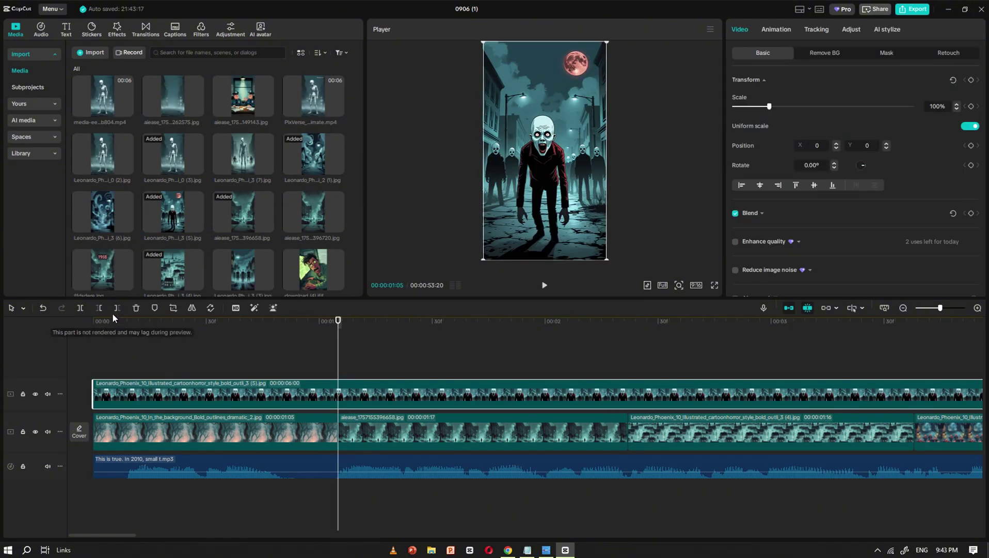
left_click(117, 307)
left_click(169, 357)
left_click(233, 398)
- Remove the zombie's background with Auto removal and check the cutout
left_click(816, 59)
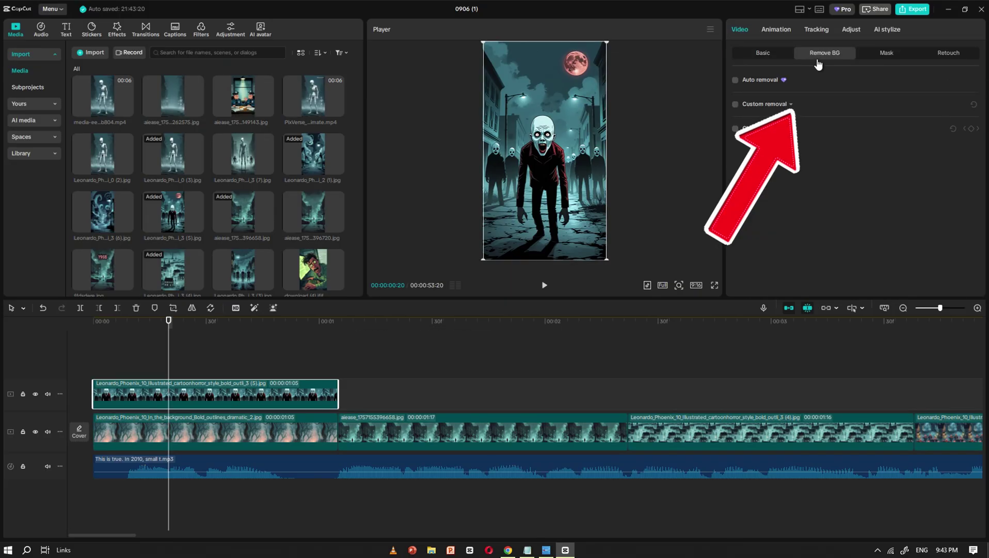
left_click(735, 80)
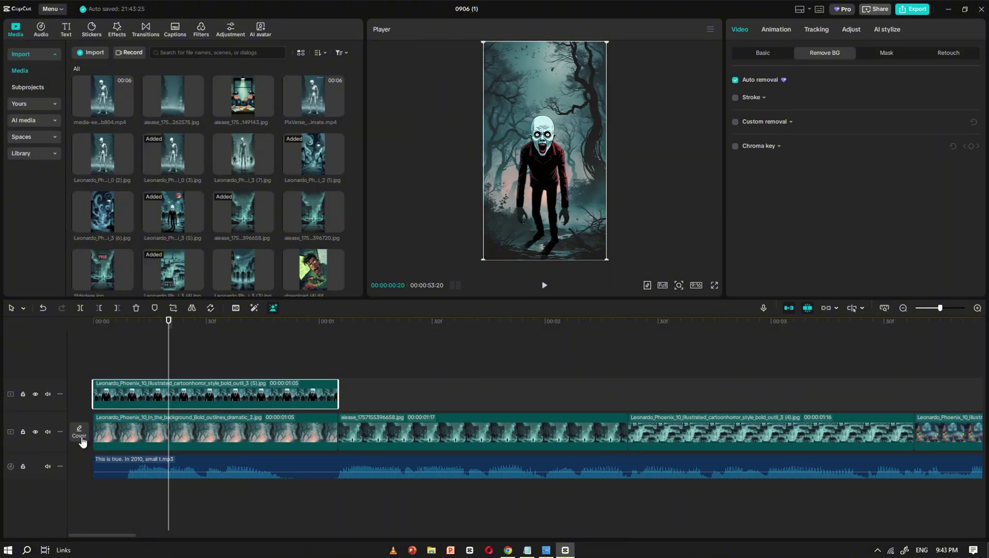
left_click(35, 431)
left_click(35, 430)
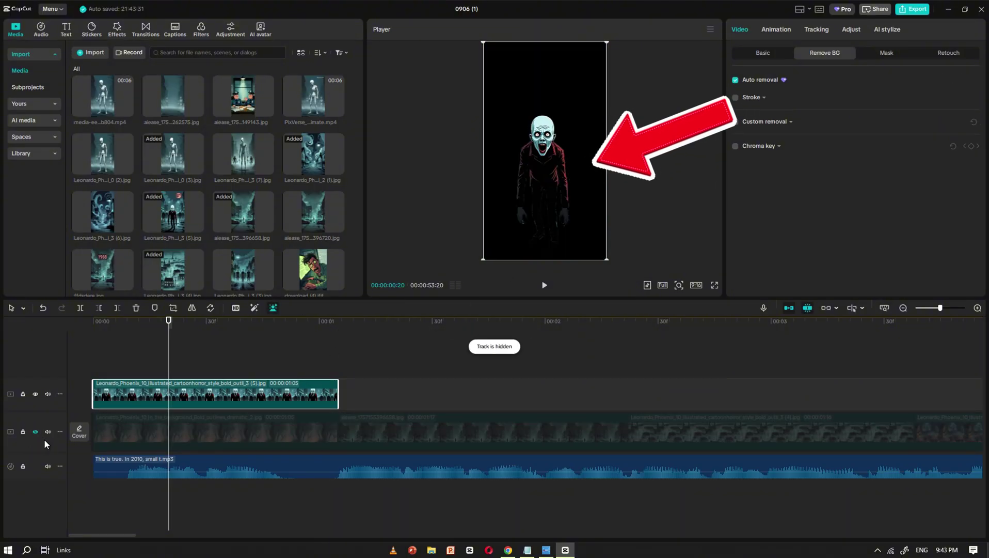
left_click(112, 376)
left_click(104, 400)
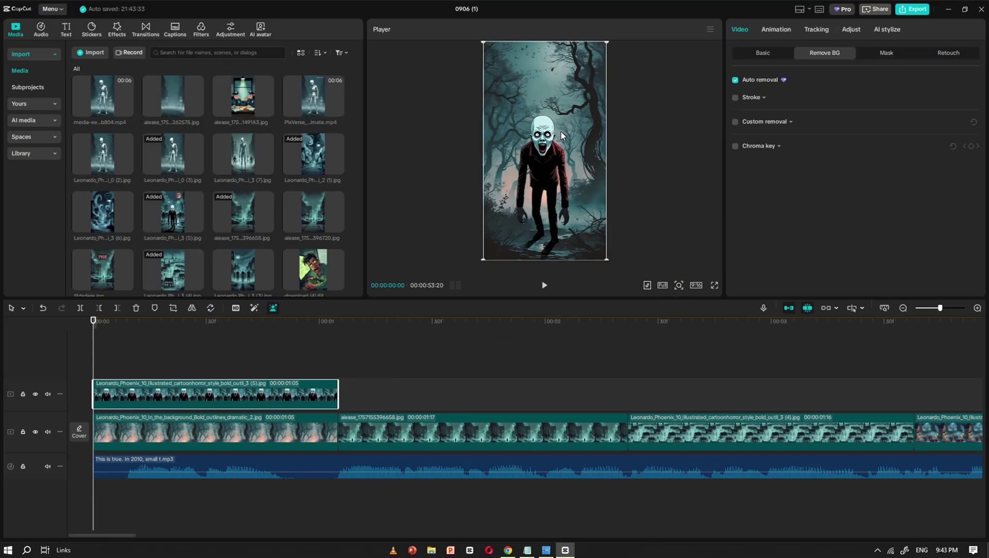
- Position the zombie at the bottom of the frame and scale it to 156%
left_click_drag(540, 148, 540, 263)
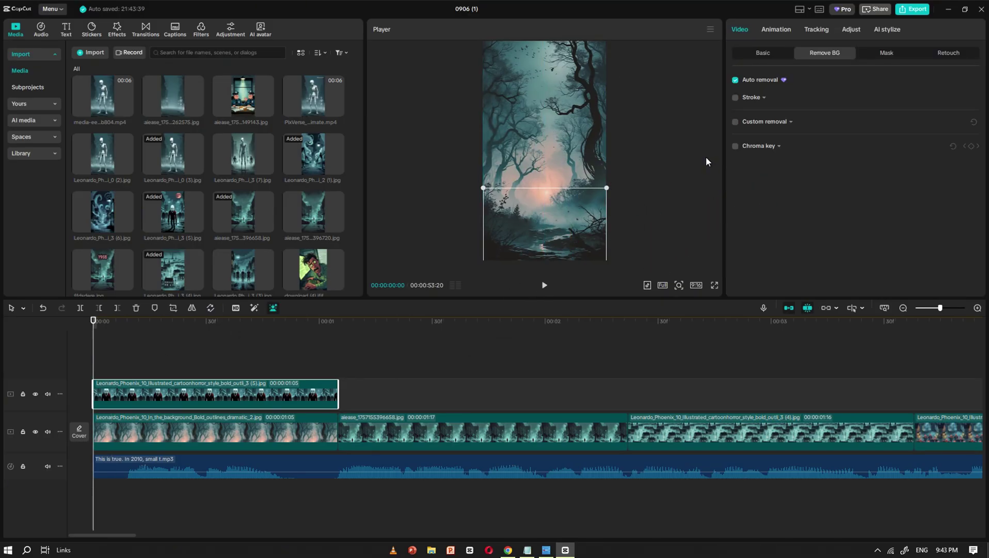
left_click(774, 59)
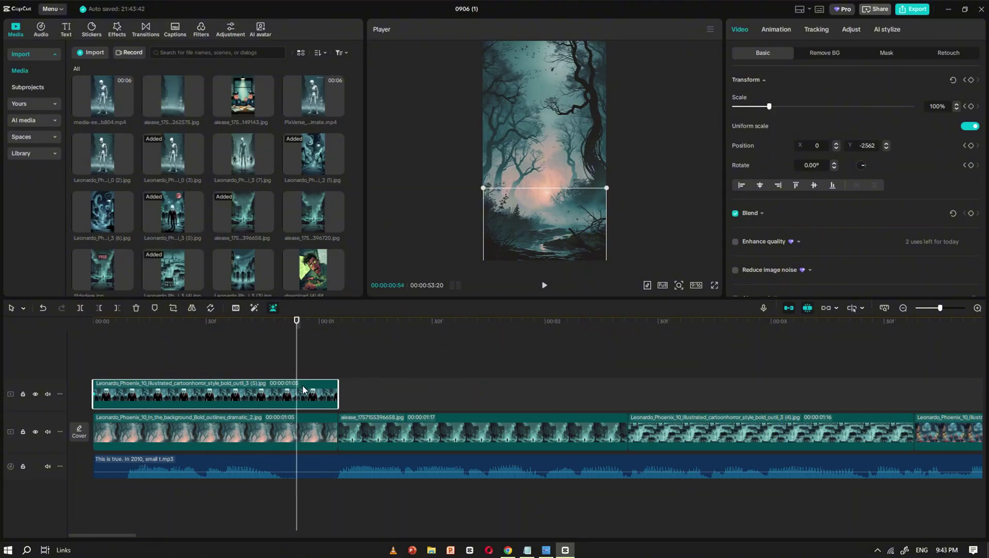
left_click_drag(552, 206, 550, 123)
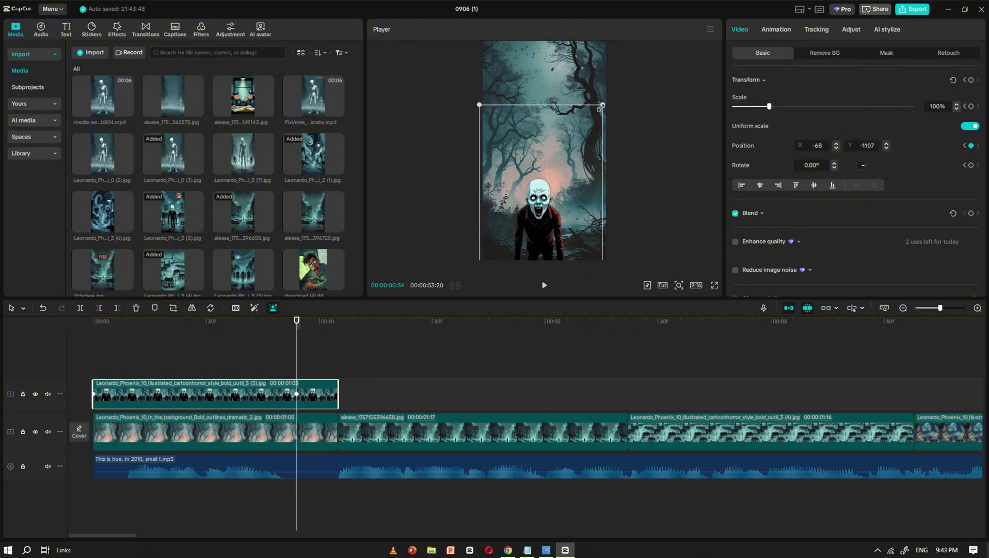
left_click_drag(602, 106, 644, 61)
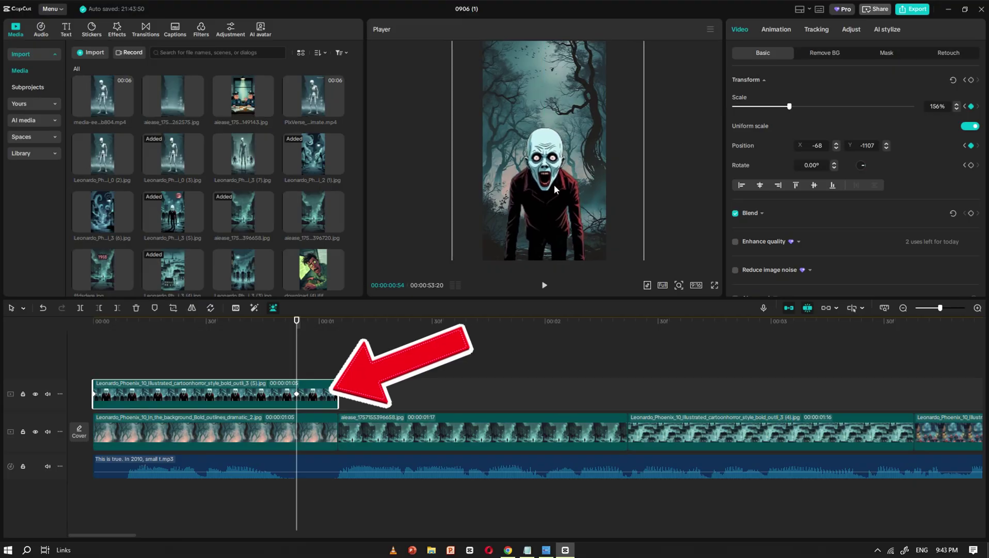
left_click(157, 371)
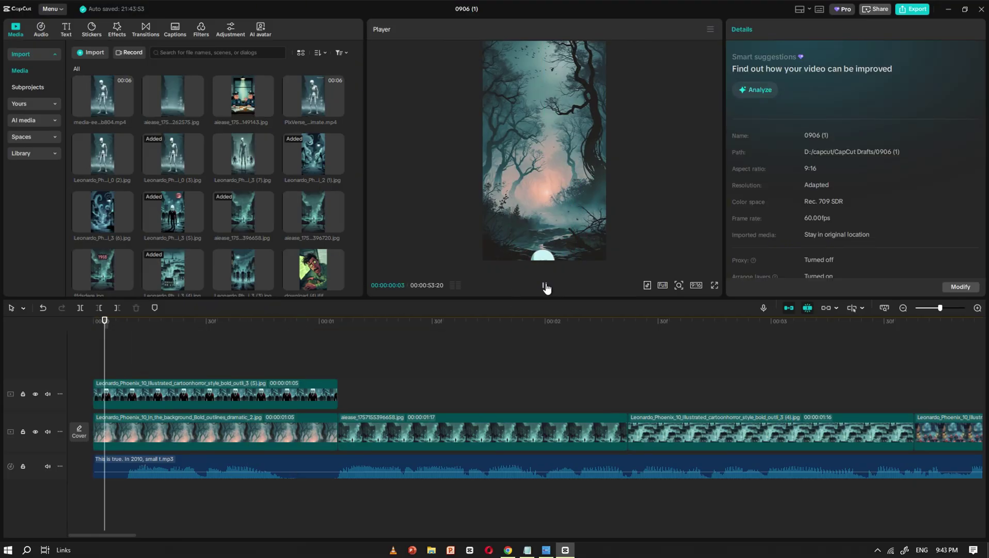
- Paste a copy of the opening forest clip on a new track and auto-remove its background
left_click(545, 285)
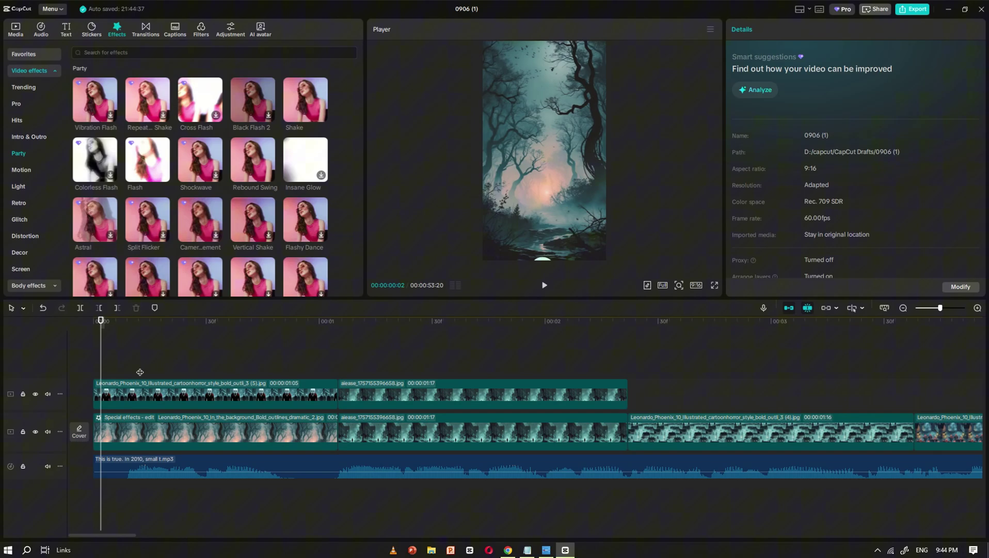
left_click(545, 284)
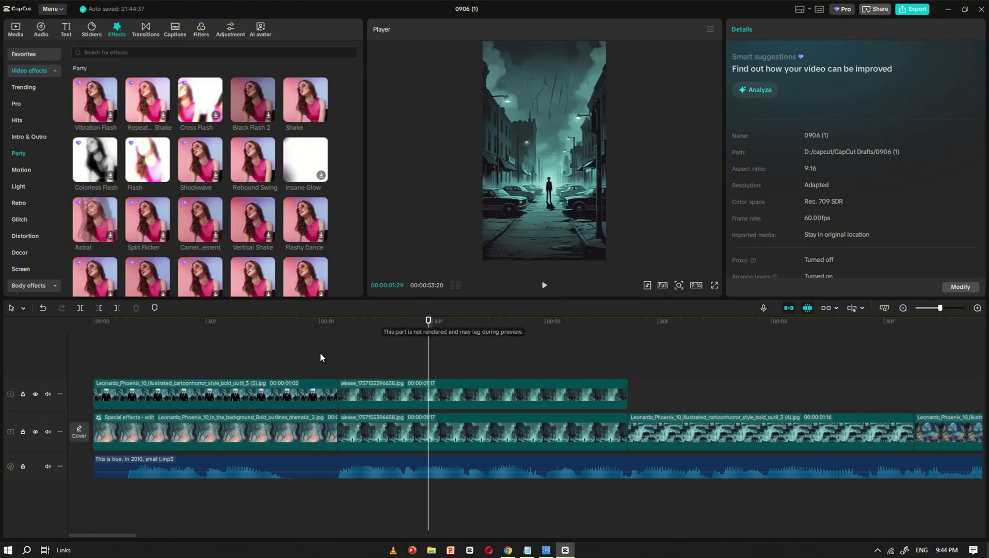
left_click(197, 431)
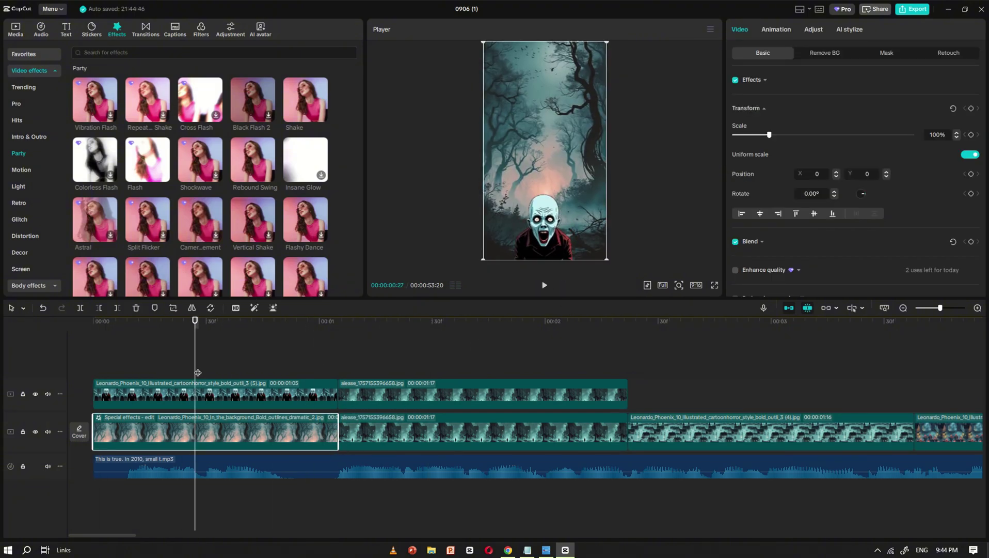
key("Home")
key("ctrl+c")
key("ctrl+v")
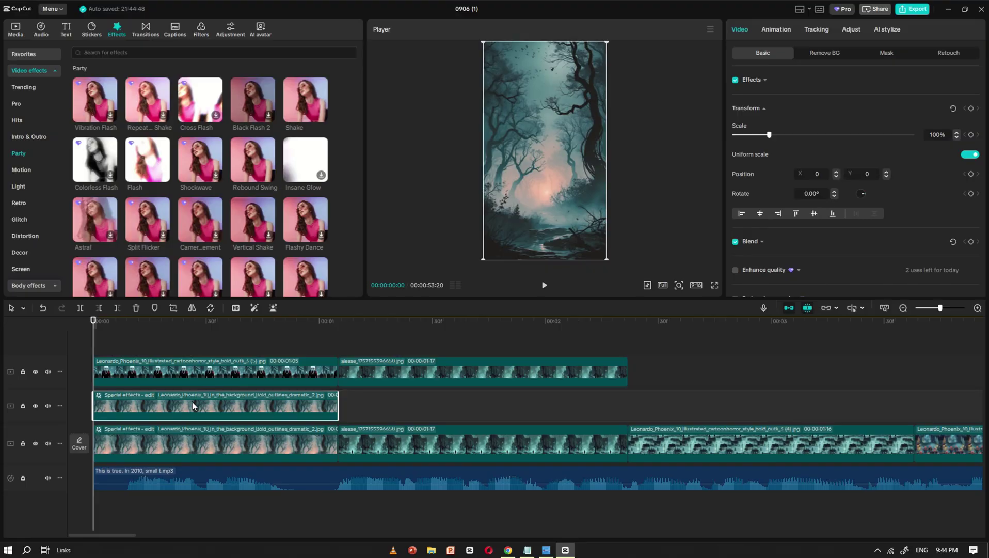
left_click(817, 54)
left_click(735, 80)
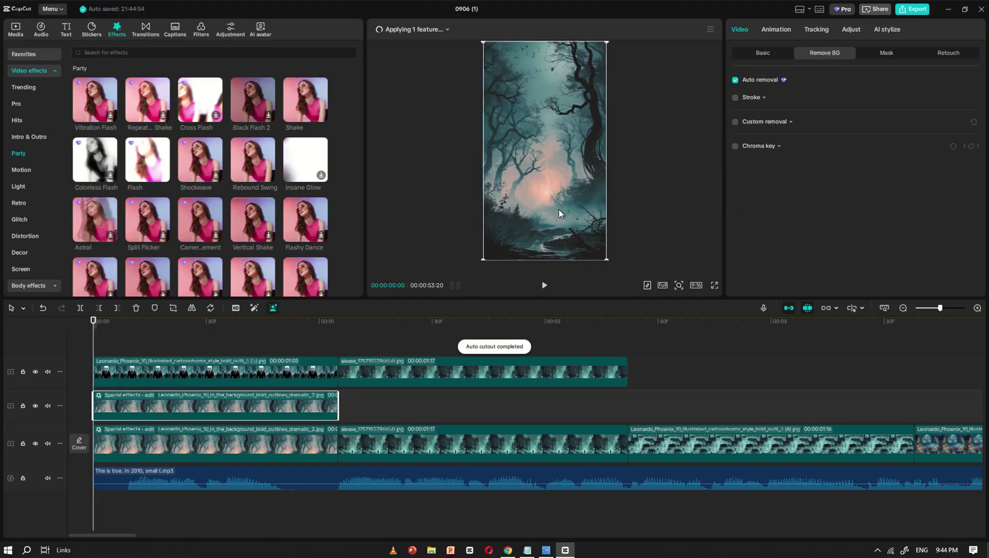
left_click(35, 443)
left_click(35, 443)
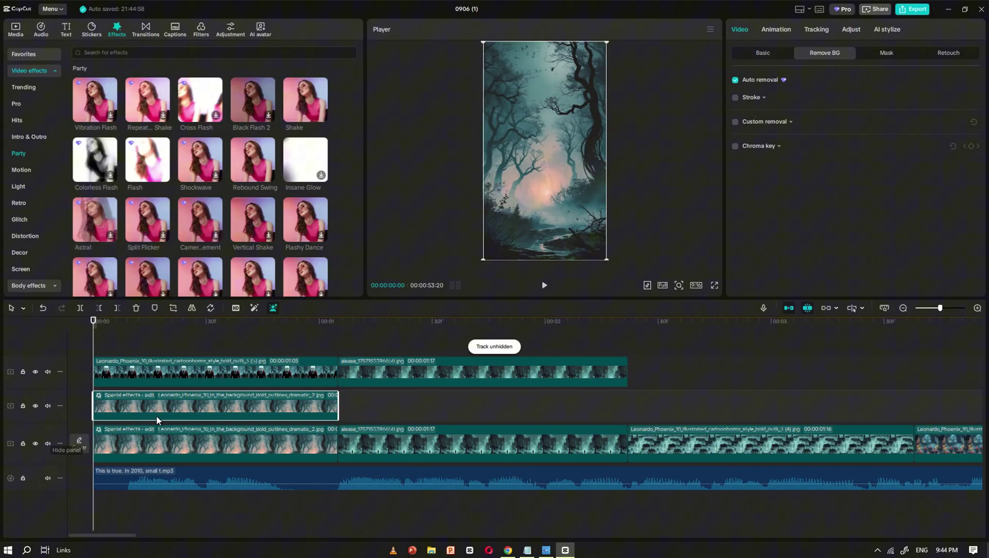
left_click(544, 285)
left_click(544, 285)
- Raise the main forest clip's Shake strength to 4 and select both forest clips
left_click(263, 447)
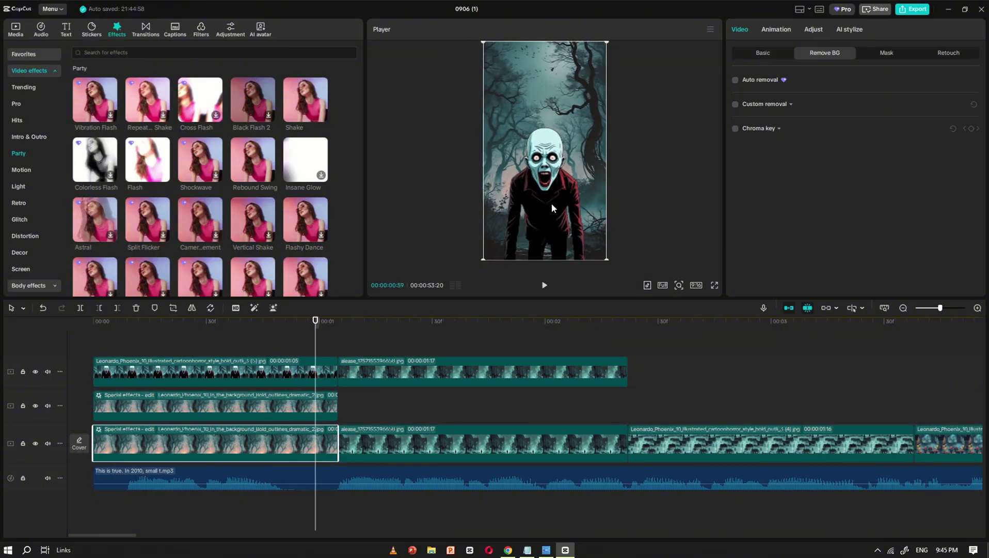
left_click(122, 433)
left_click(973, 139)
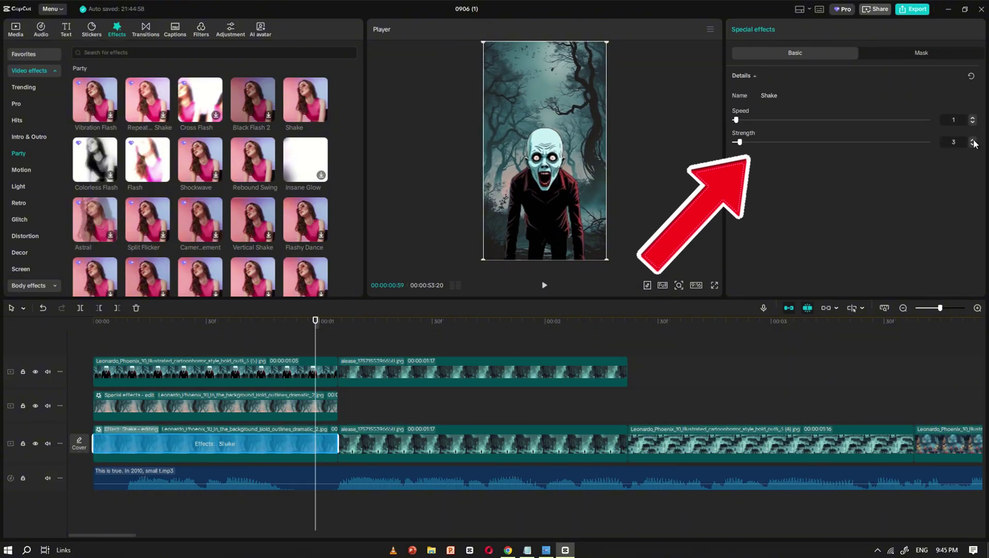
left_click(973, 139)
left_click(544, 285)
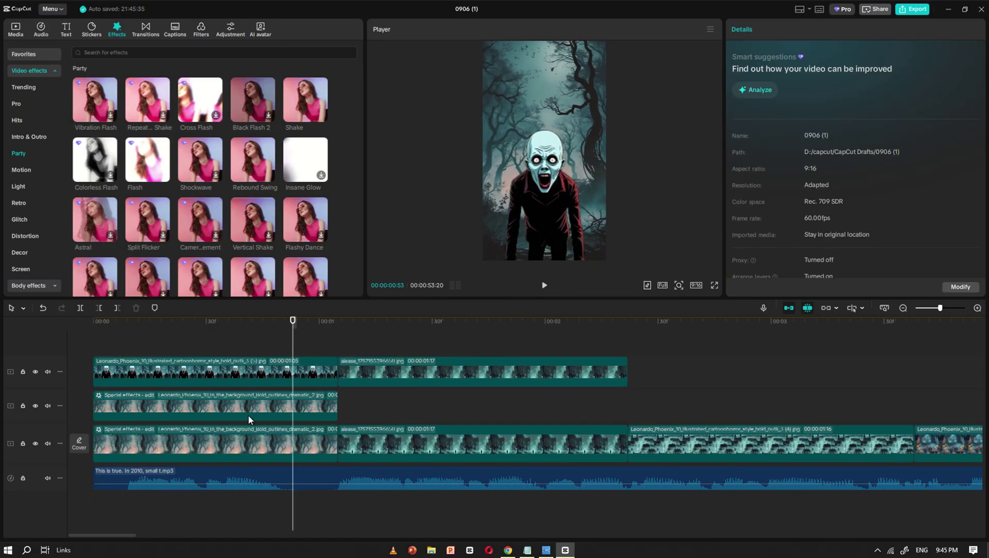
left_click(321, 406)
left_click(231, 441, "ctrl")
- Merge the two opening forest clips into Compound clip1 and add a transform keyframe at its start
right_click(231, 436)
left_click(247, 343)
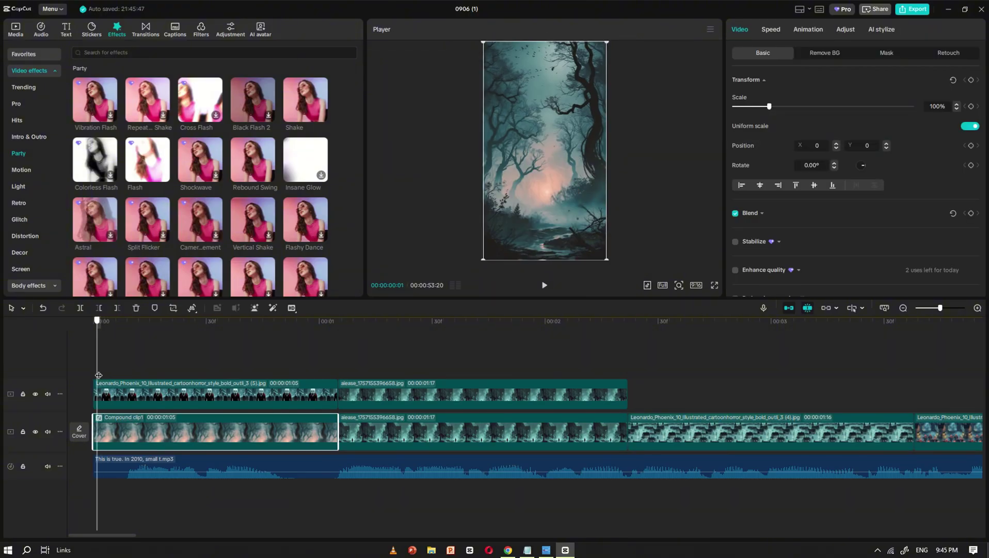
left_click(971, 80)
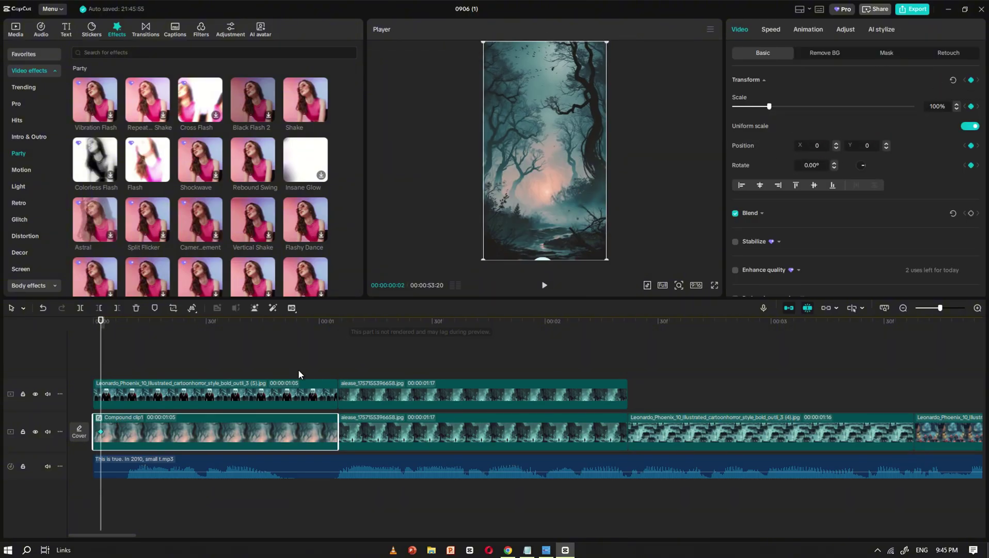
left_click(315, 377)
left_click(326, 421)
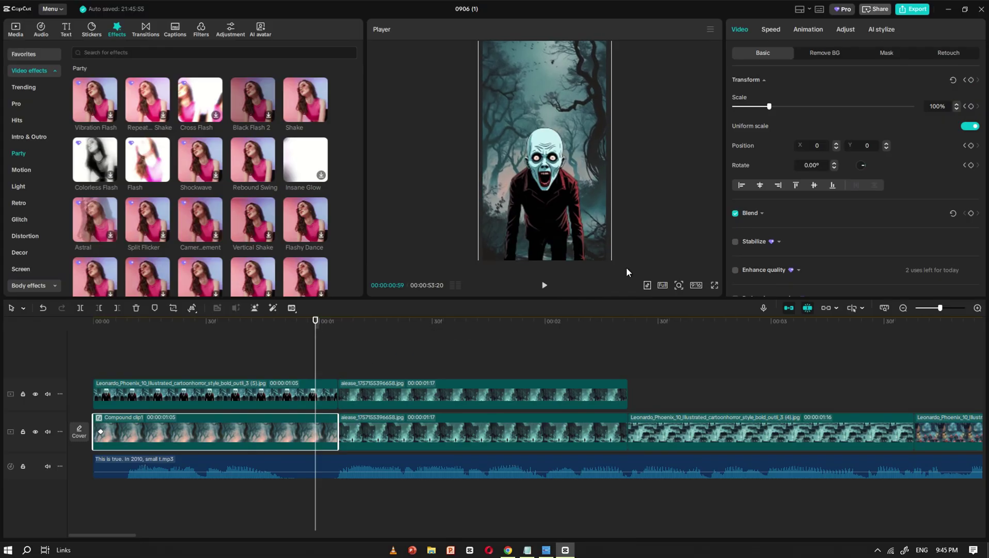
- Return to the start of the video and play the opening to preview the push-in
left_click(236, 351)
left_click(101, 351)
left_click(545, 286)
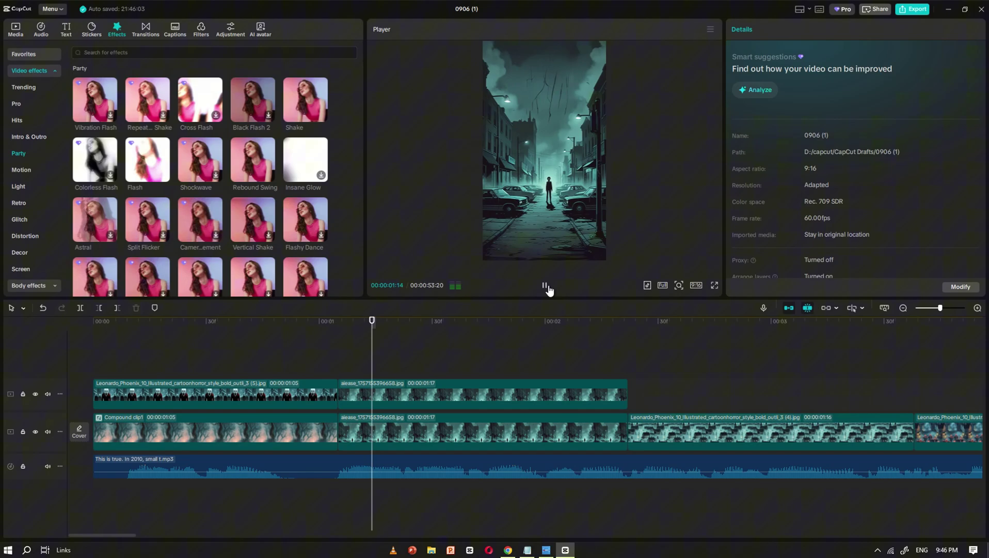
- Select the street image overlay in the second scene and check it alone by briefly hiding the main track
left_click_drag(386, 363, 538, 373)
left_click(544, 393)
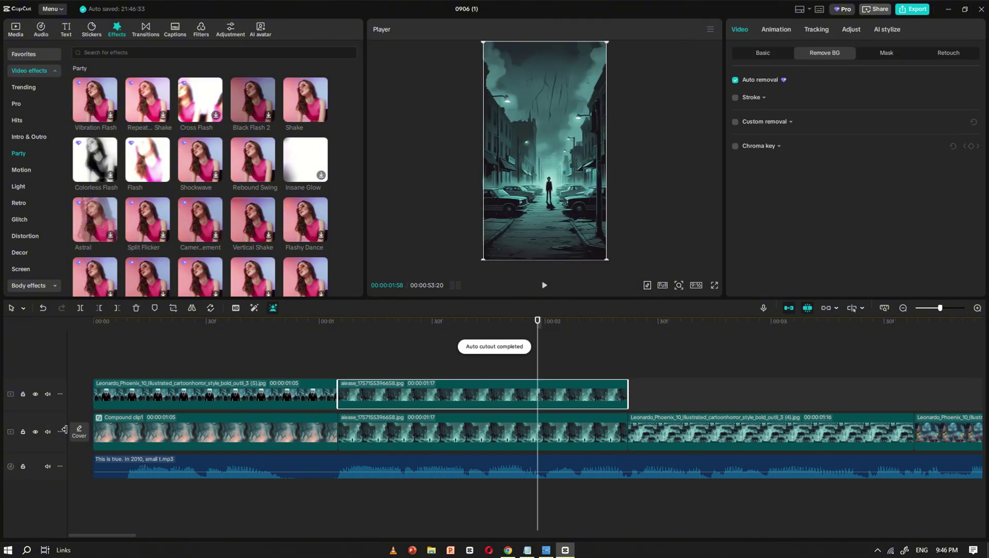
left_click(35, 431)
left_click(35, 431)
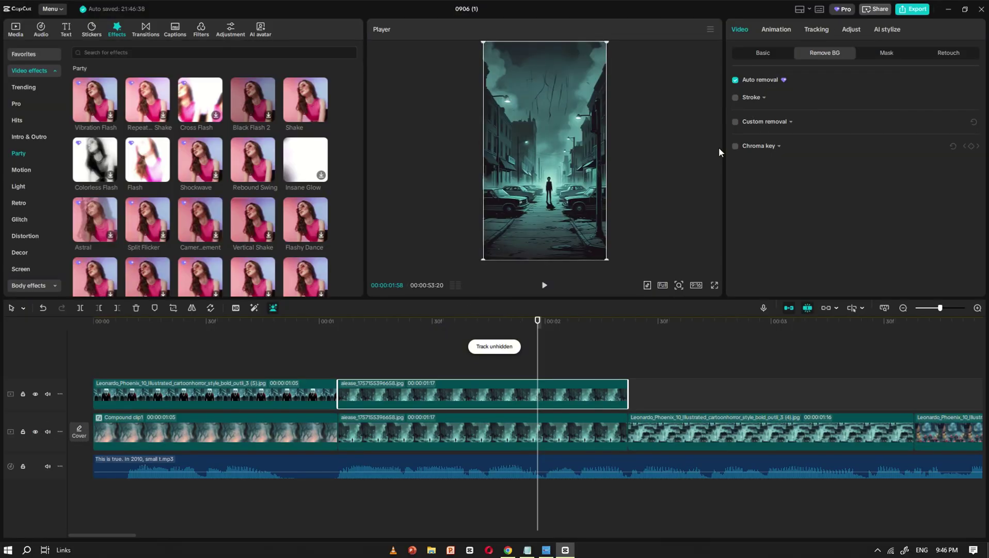
- Switch the overlay from Auto to Custom removal and brush out the sky area
left_click(736, 79)
left_click(735, 103)
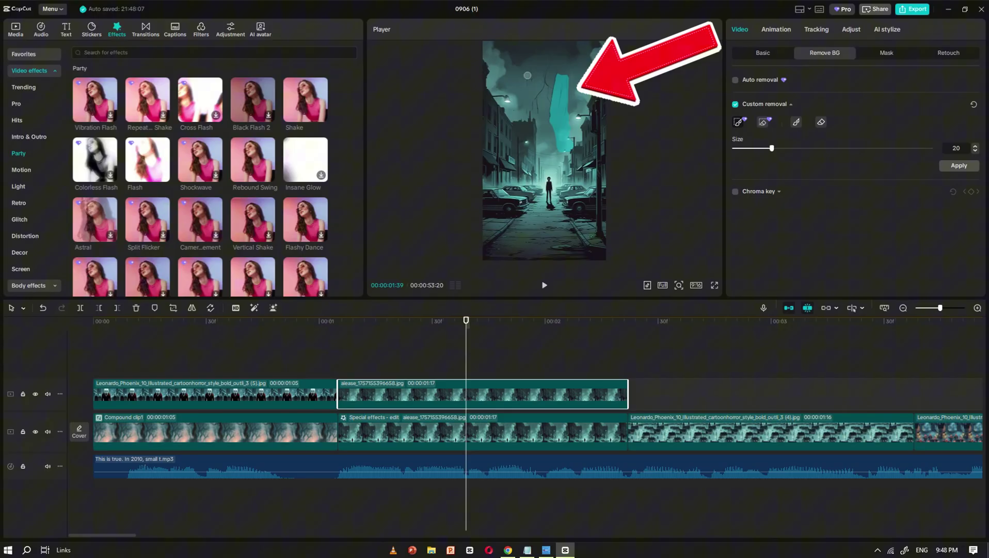
left_click_drag(577, 51, 580, 78)
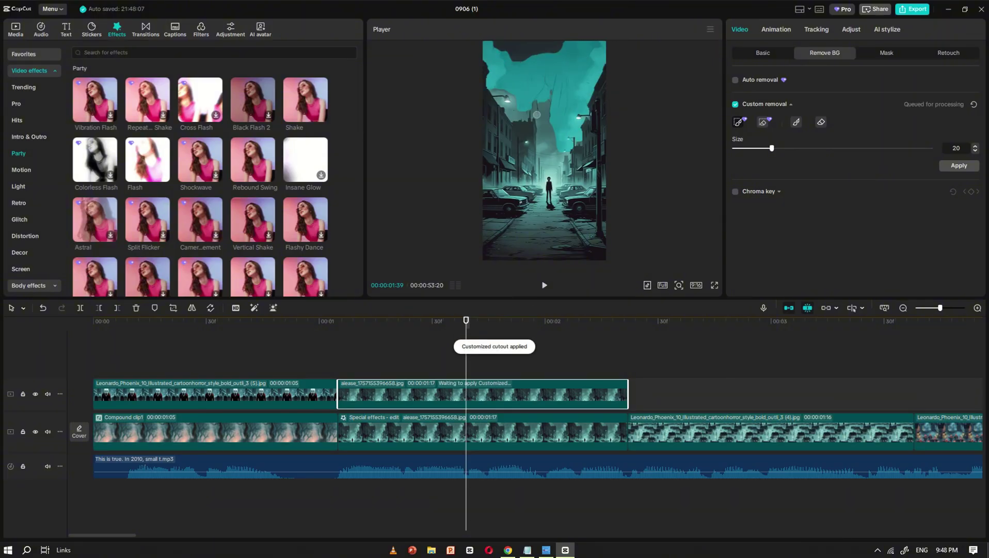
- Check the Shake effect, then select both the street overlay and the main-track street clip
left_click(389, 370)
left_click(368, 420)
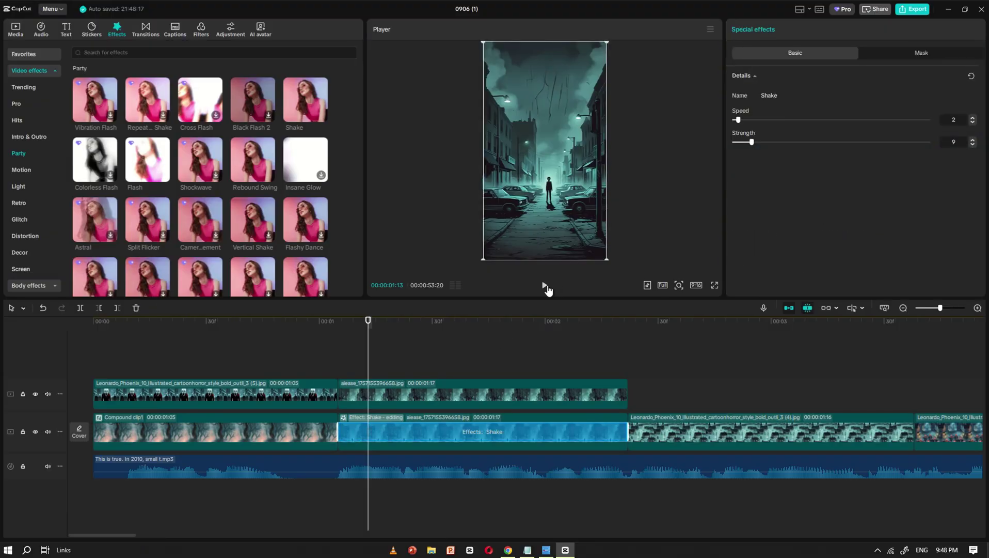
left_click(546, 286)
left_click(377, 360)
left_click(378, 395)
left_click(403, 431)
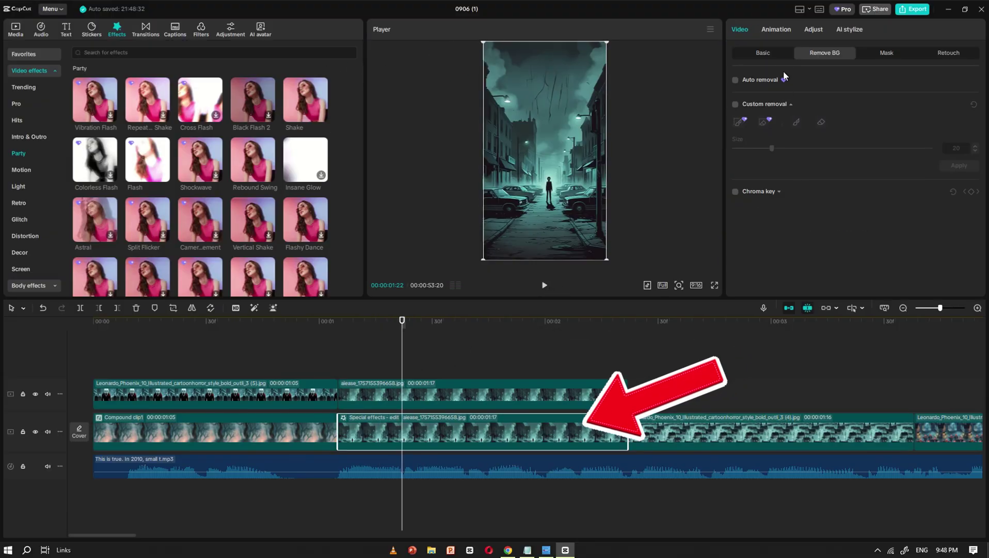
scroll(345, 427, "down", 2)
- Combine the stacked street layers into Compound clip2 and paste Compound clip1's position and scale onto it
right_click(344, 427)
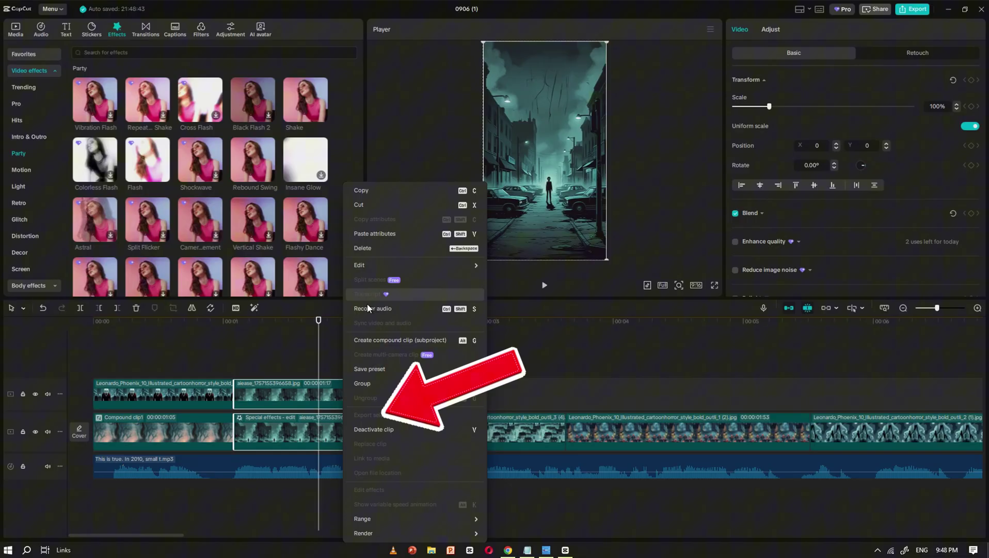
left_click_drag(255, 392, 255, 419)
left_click(182, 429)
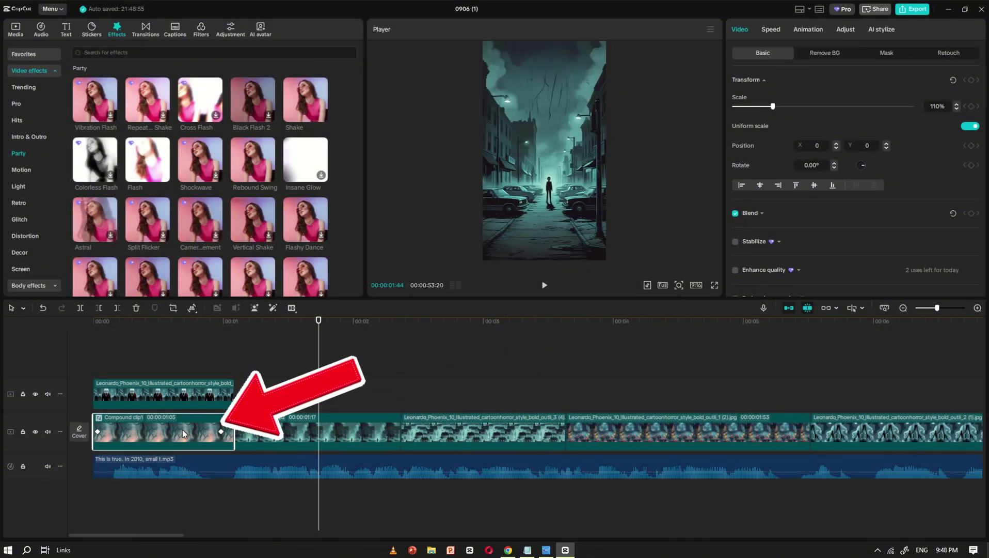
right_click(182, 429)
left_click(207, 175)
left_click(341, 425)
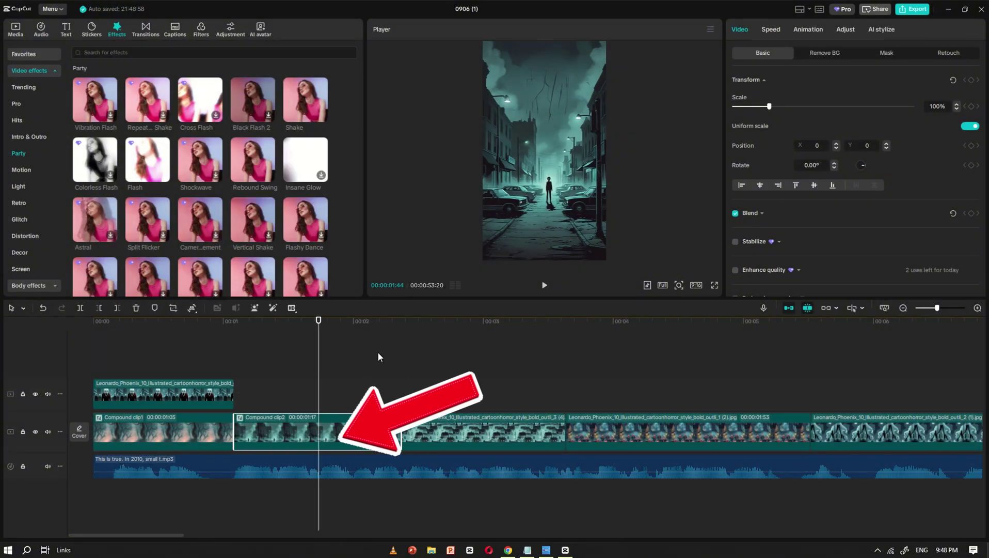
right_click(343, 428)
left_click(389, 190)
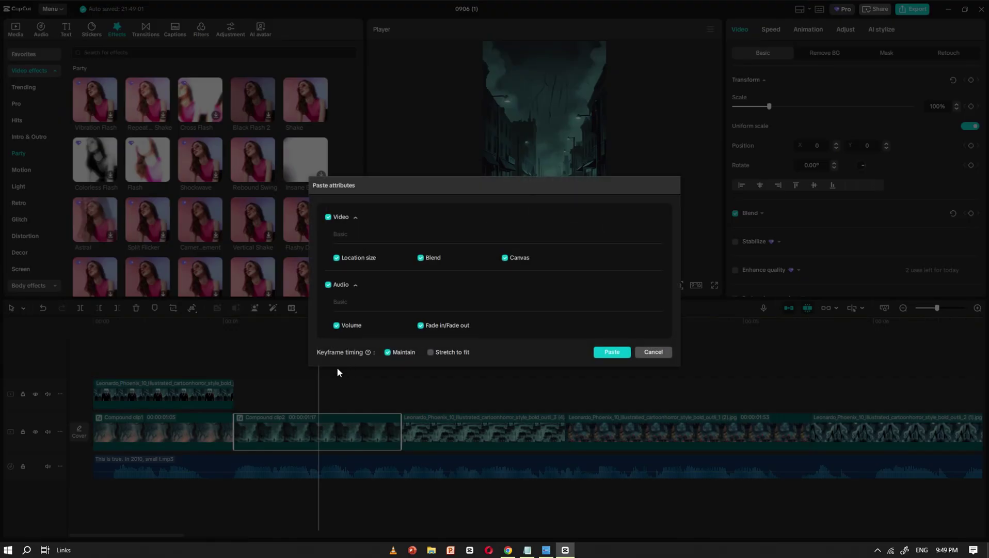
left_click(599, 352)
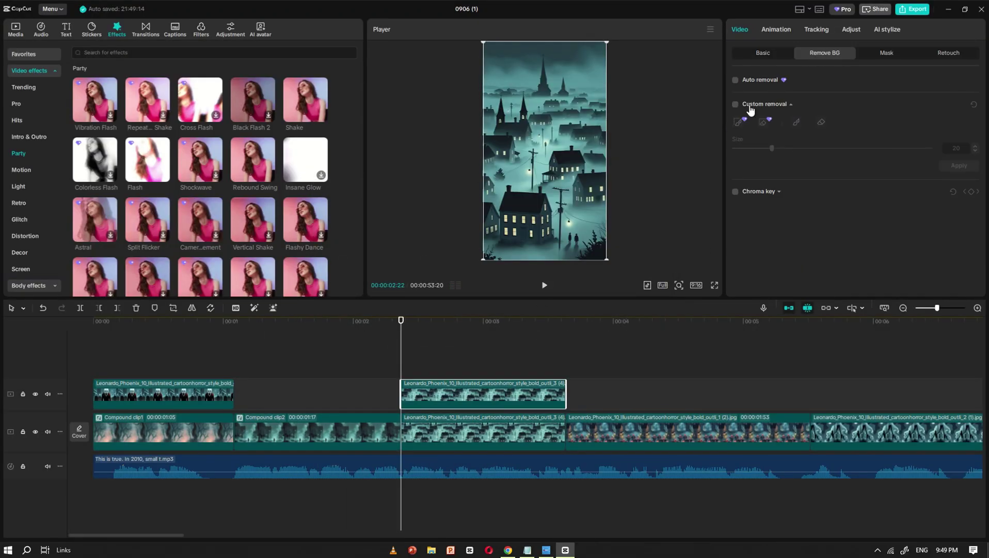
- Give the village copy a custom cutout and Shake effect, then merge it into Compound clip3
left_click(750, 107)
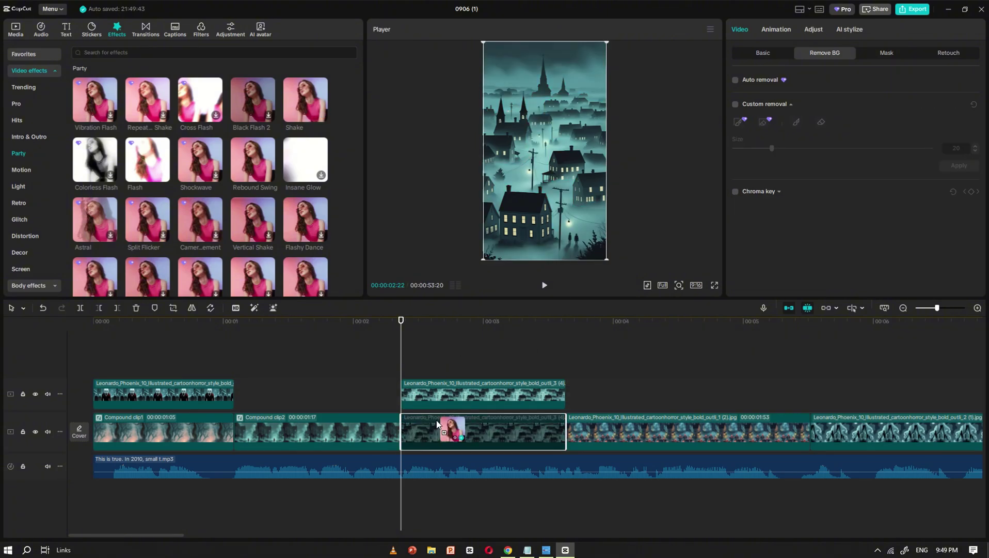
left_click_drag(453, 426, 465, 431)
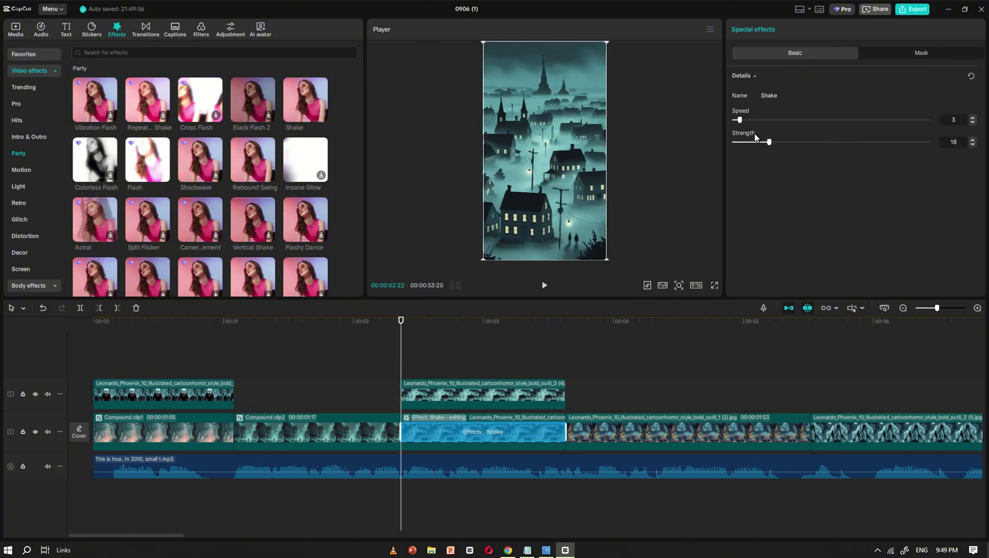
left_click(507, 376)
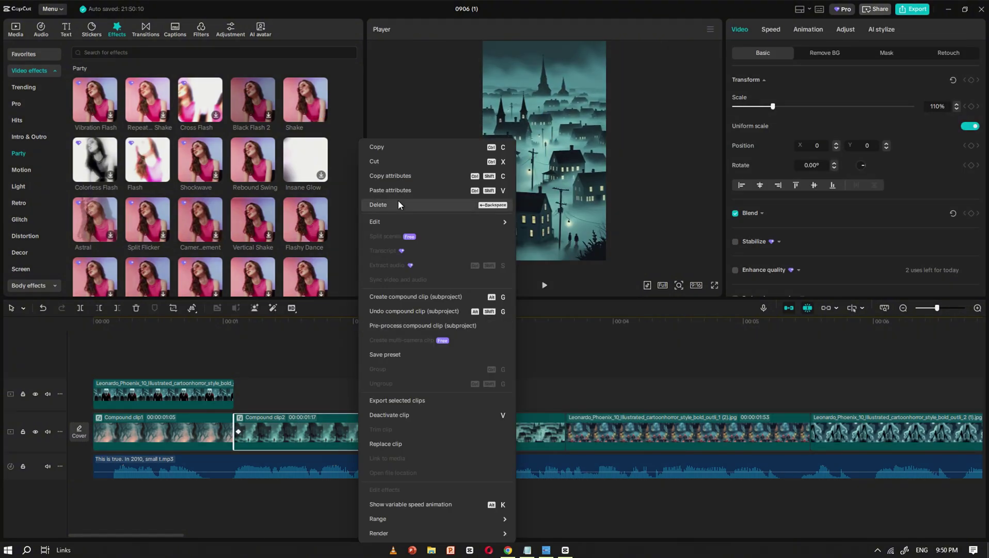
left_click(444, 359)
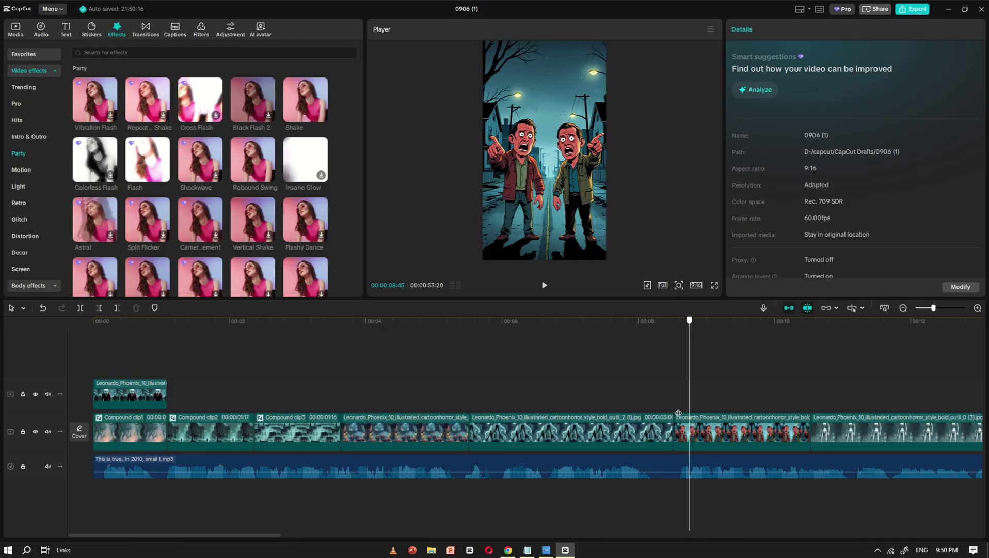
- Give the moonlit crowd copy a cutout and Shake effect, combining it into Compound clip4
left_click(301, 413)
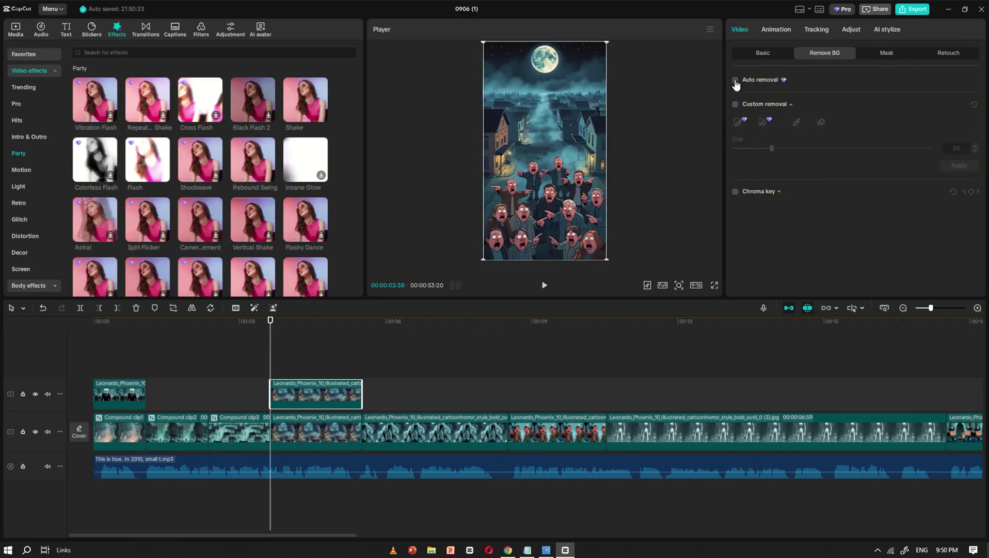
left_click_drag(305, 99, 316, 431)
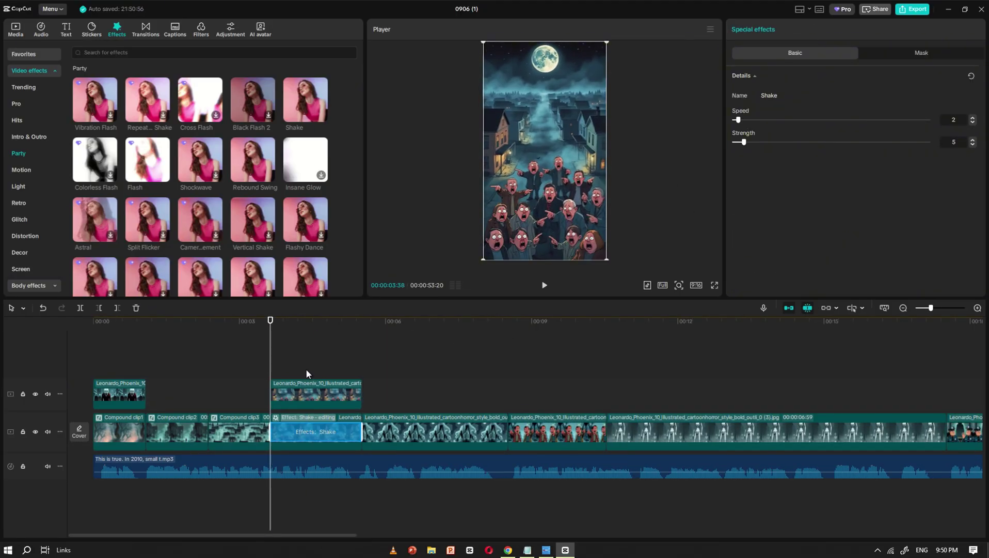
left_click(325, 374)
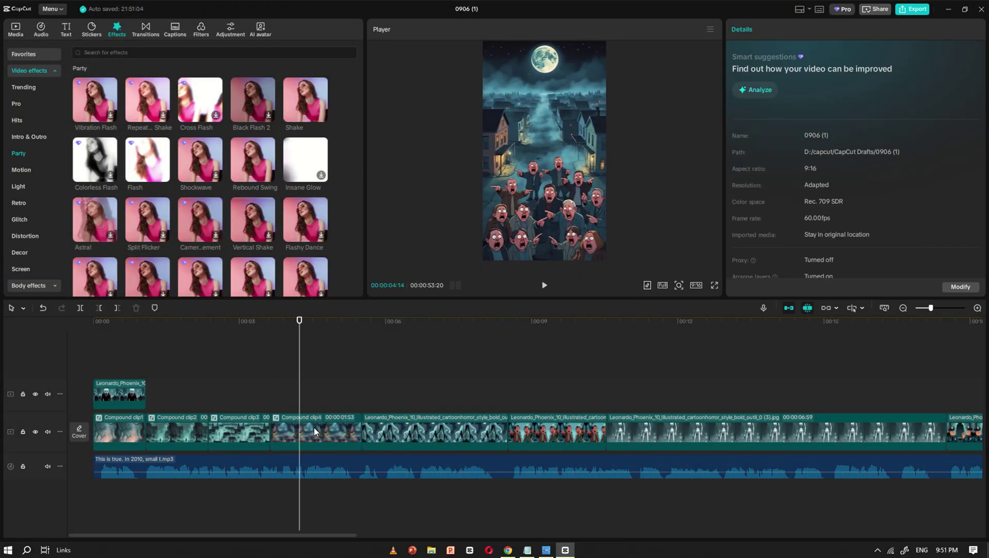
left_click(314, 431)
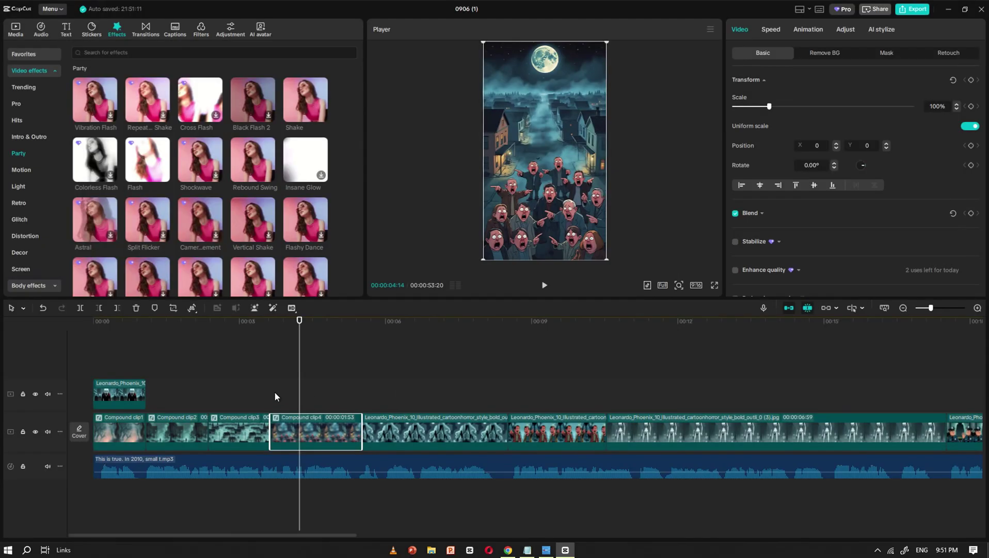
right_click(316, 432)
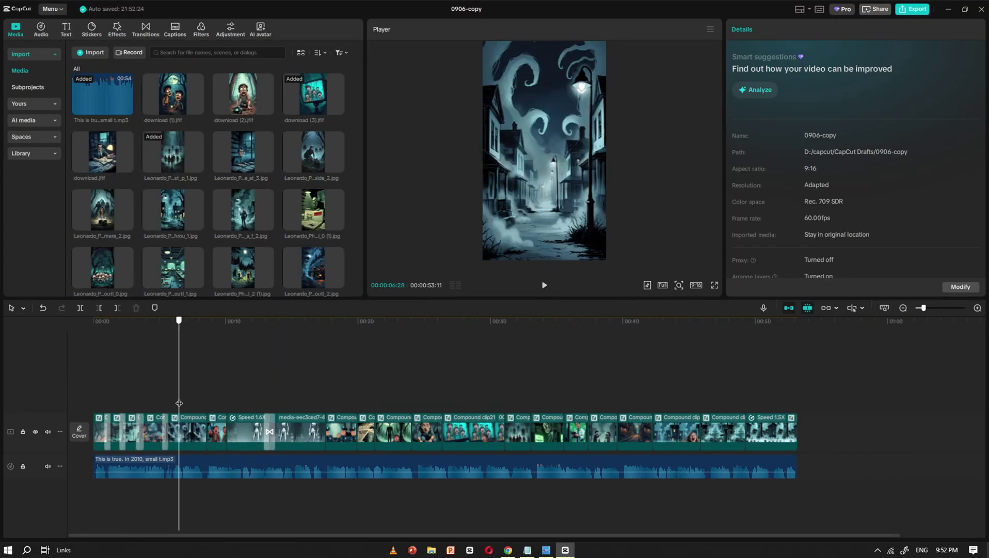
- Scrub through later shots to check the one-word captions, ending on the PALE caption
left_click_drag(179, 403, 700, 407)
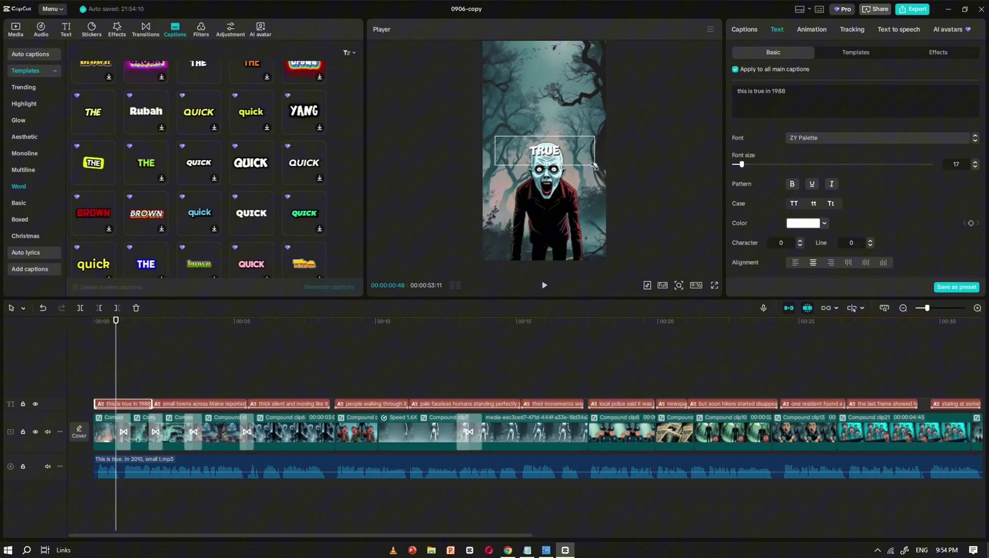
left_click_drag(289, 370, 537, 388)
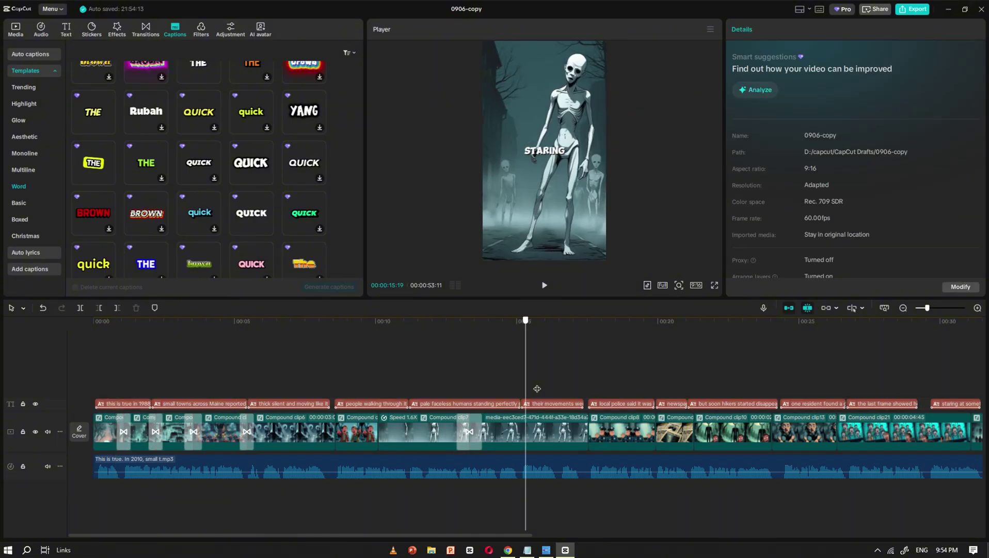
scroll(445, 371, "down", 2)
left_click(451, 385)
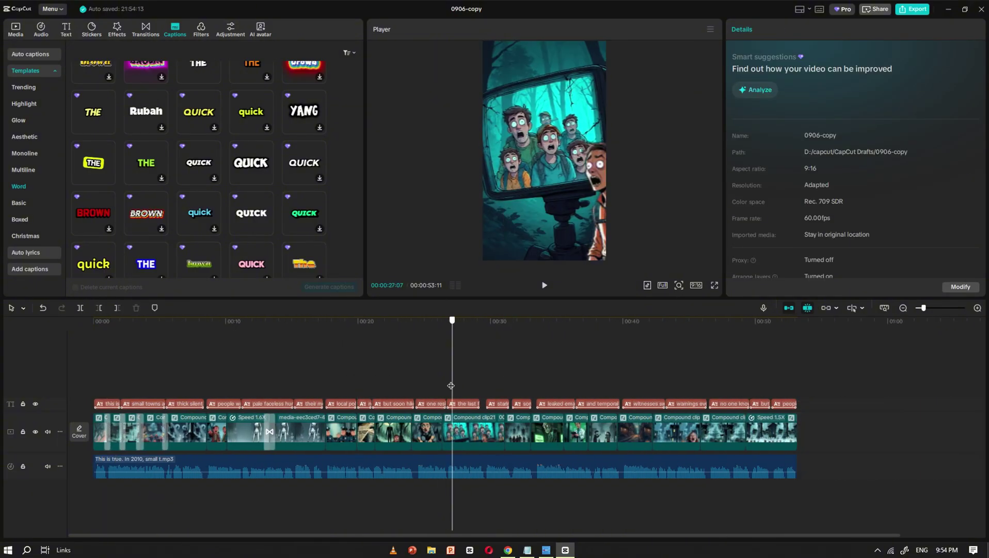
left_click(437, 385)
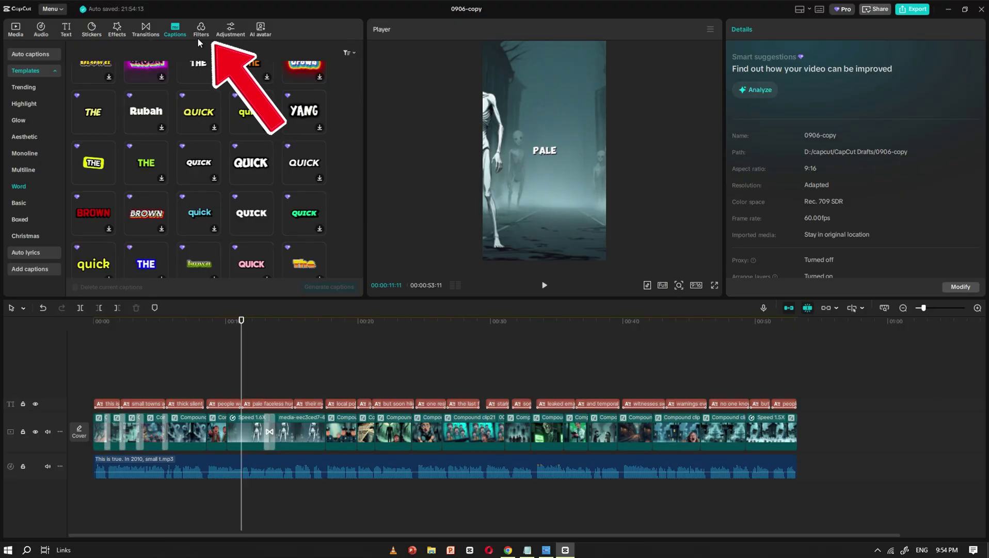
- Add the 8K filter across the whole video and the Clear II filter over the first 20 seconds
left_click(201, 31)
left_click_drag(94, 99, 798, 388)
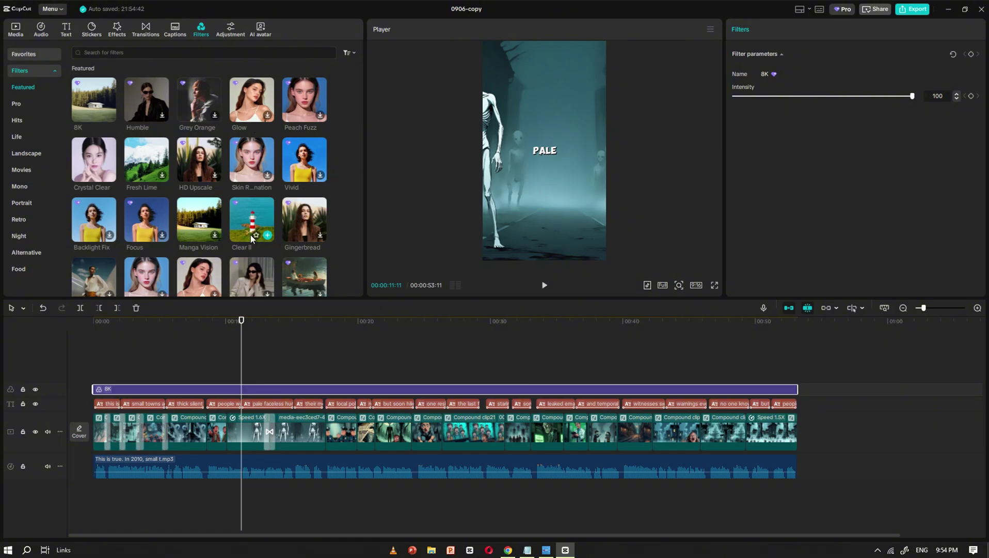
left_click_drag(91, 378, 798, 374)
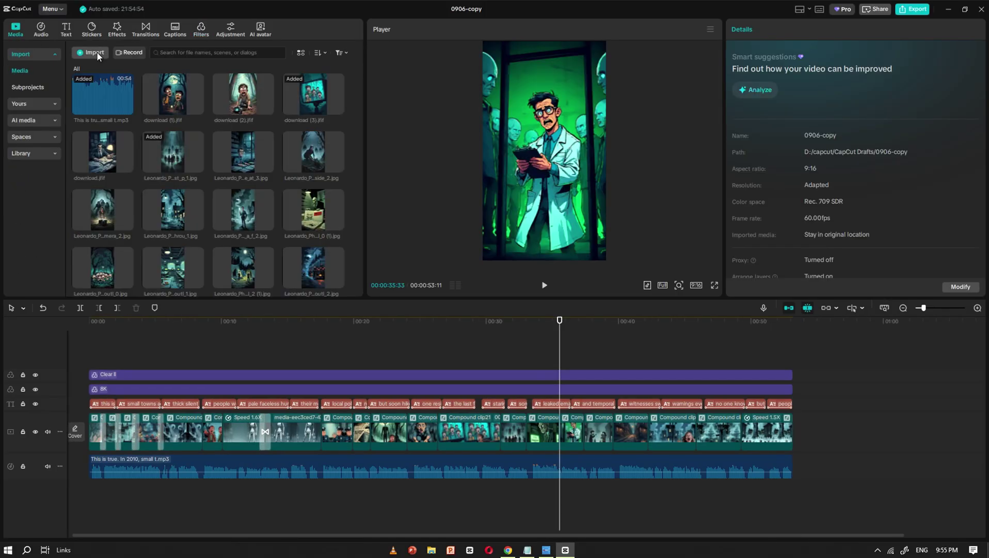
- Import Satan's Choir - Coyote Hearing.mp3 from New folder (2) and lower its volume to -14.1dB
left_click(59, 53)
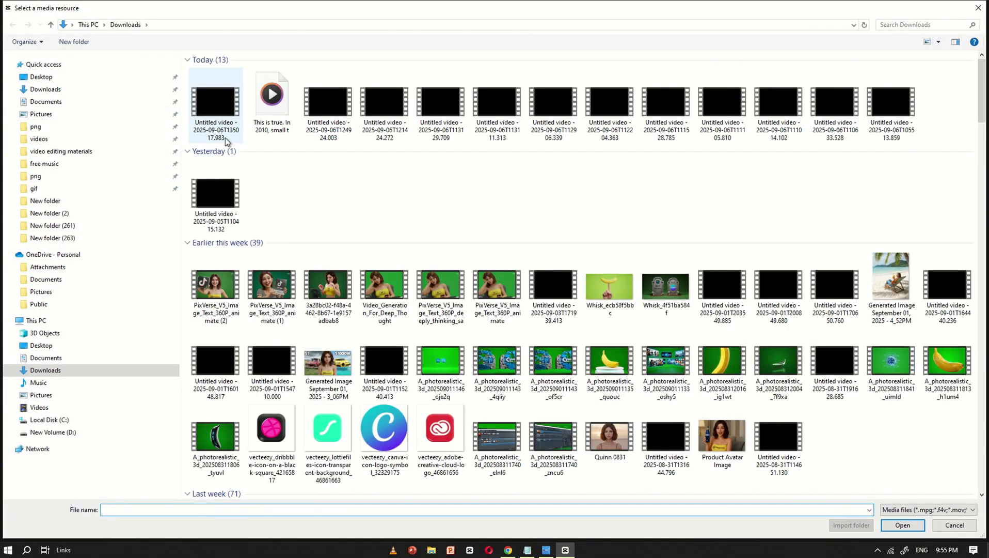
left_click(63, 216)
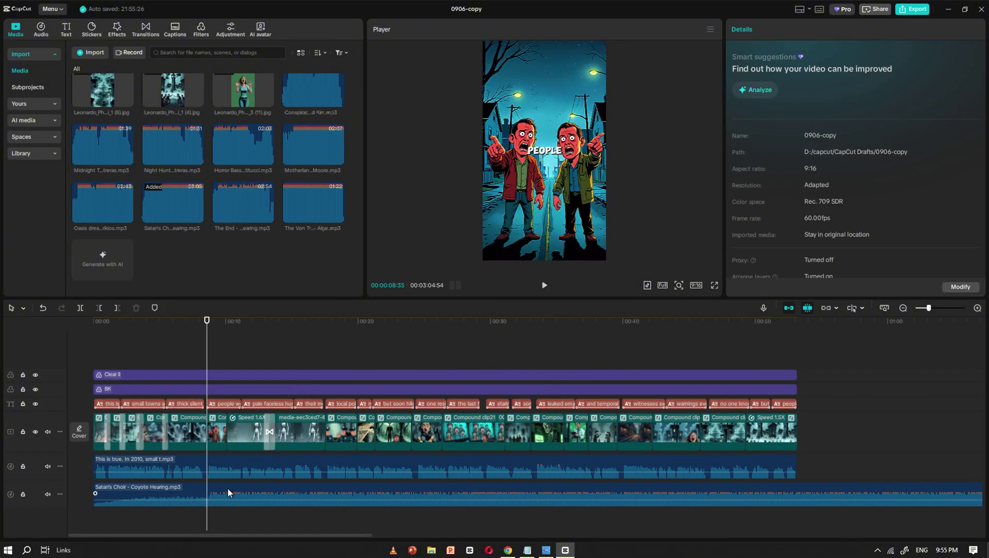
left_click(229, 493)
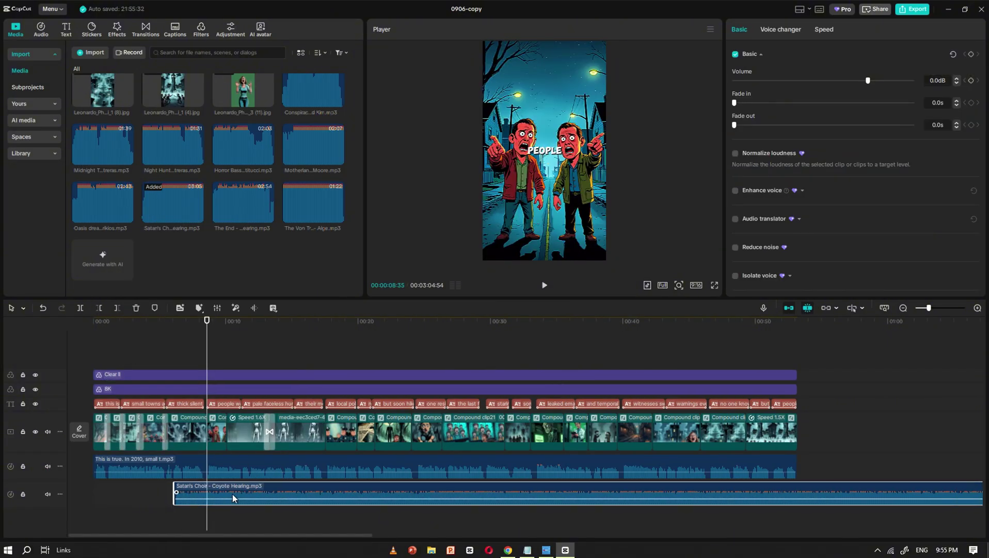
left_click_drag(868, 81, 841, 80)
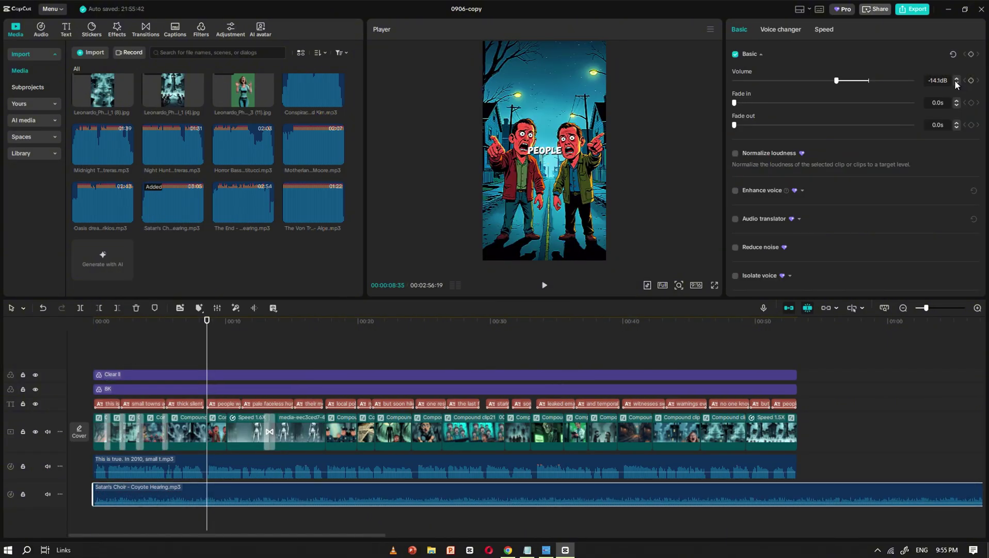